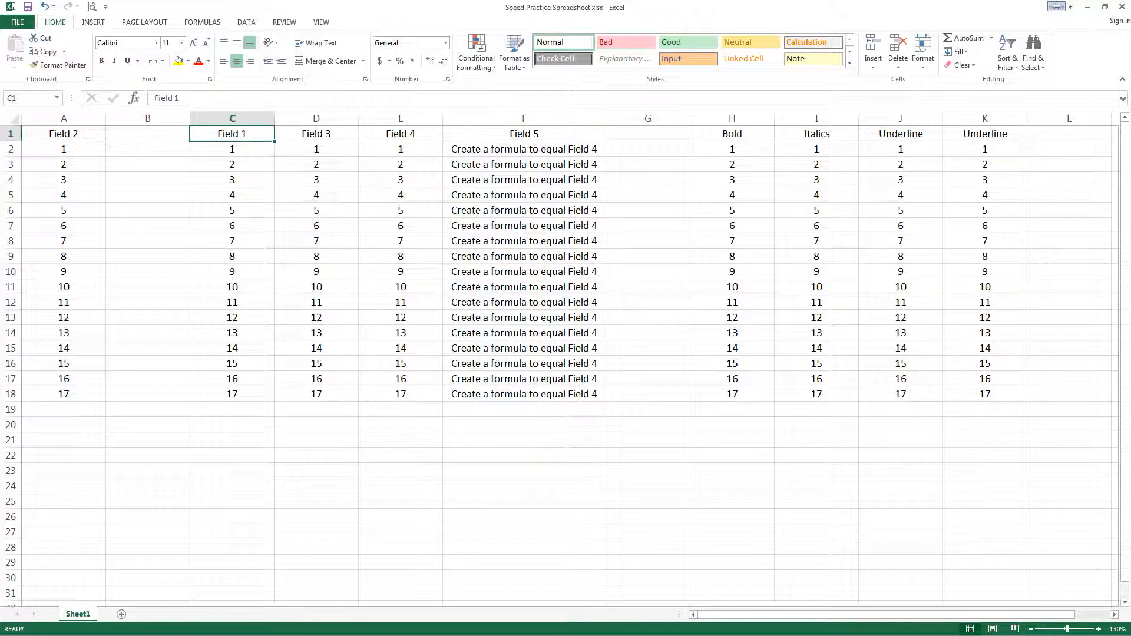
- Move the active cell one cell at a time through the data down to row 10 and back up to C1
key(Down)
key(Right)
key(Down)
key(Right)
key(Right)
key(Down)
key(Left)
key(Left)
key(Down)
key(Down)
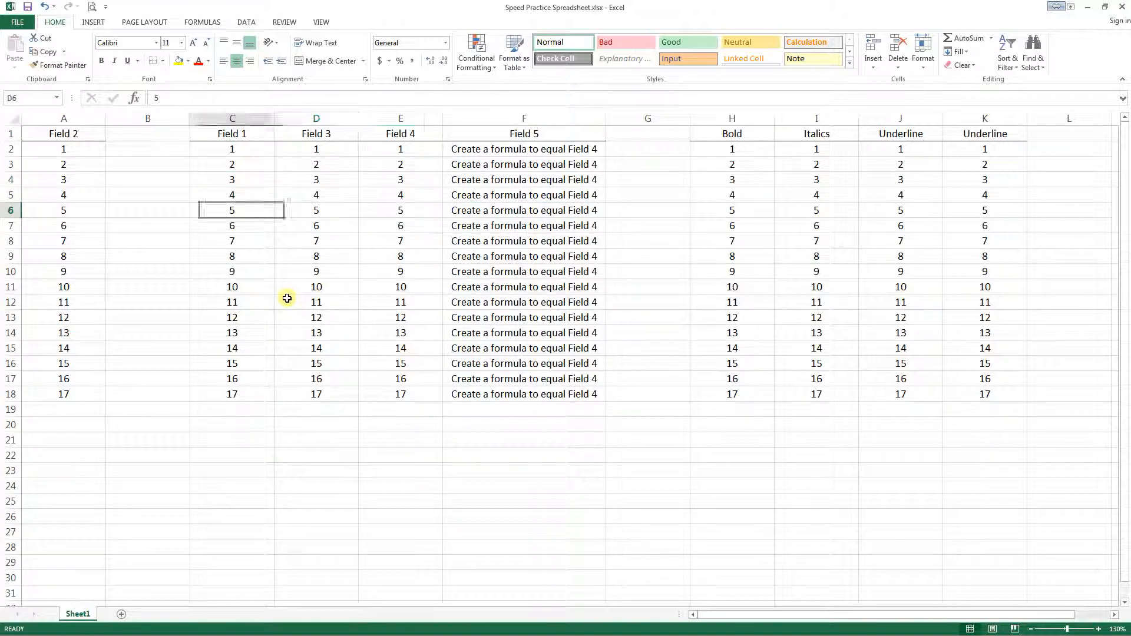
key(Left)
key(Left)
key(Left)
key(Right)
key(Right)
key(Right)
key(Right)
key(Down)
key(Down)
key(Down)
key(Down)
key(Left)
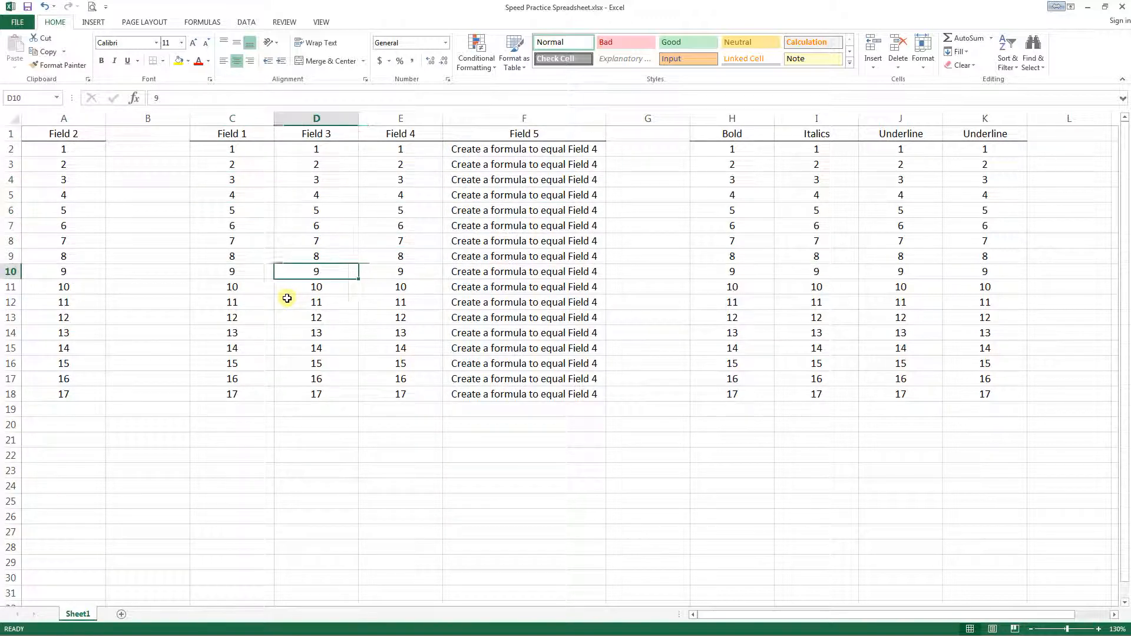
key(Left)
key(Up)
key(Up)
key(Up)
key(Up)
key(Up)
key(Up)
key(Up)
key(Up)
key(Up)
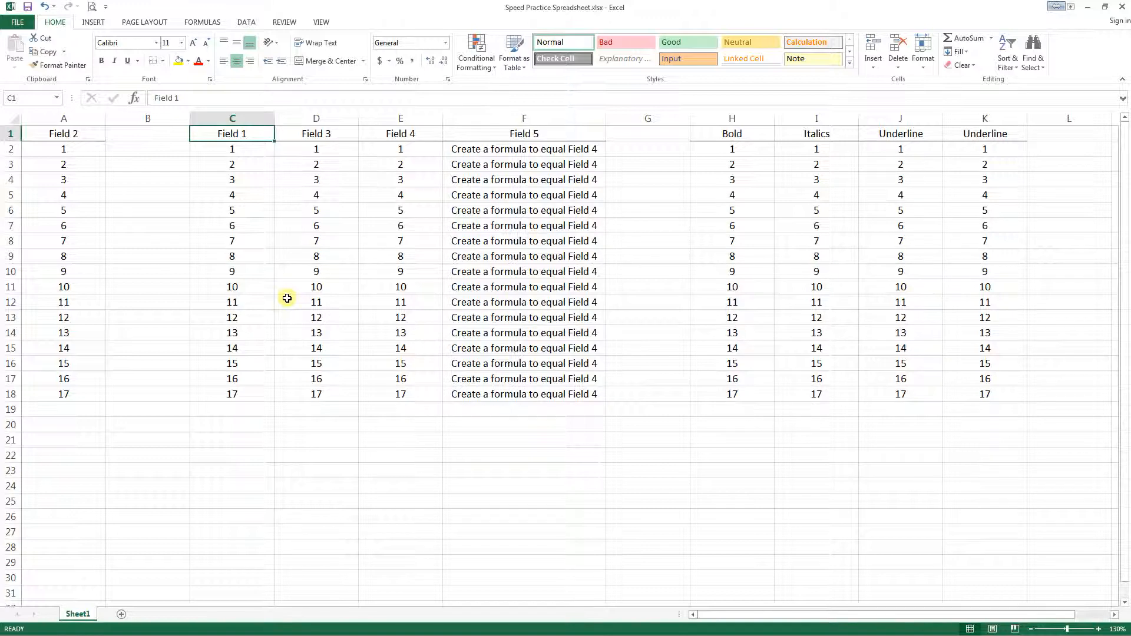
- Extend the selection from C1 cell by cell across to column F and down past row 11
key(shift+Down)
key(shift+Down)
key(shift+Down)
key(shift+Right)
key(shift+Down)
key(shift+Down)
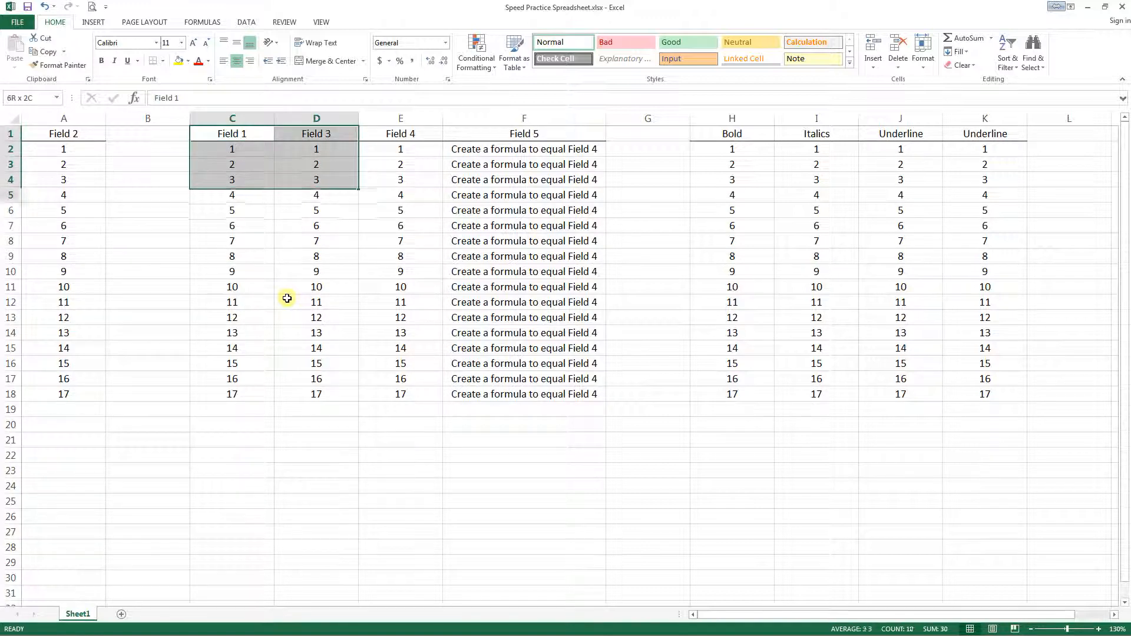
key(shift+Right)
key(shift+Down)
key(shift+Down)
key(shift+Down)
key(shift+Down)
key(shift+Right)
key(shift+Down)
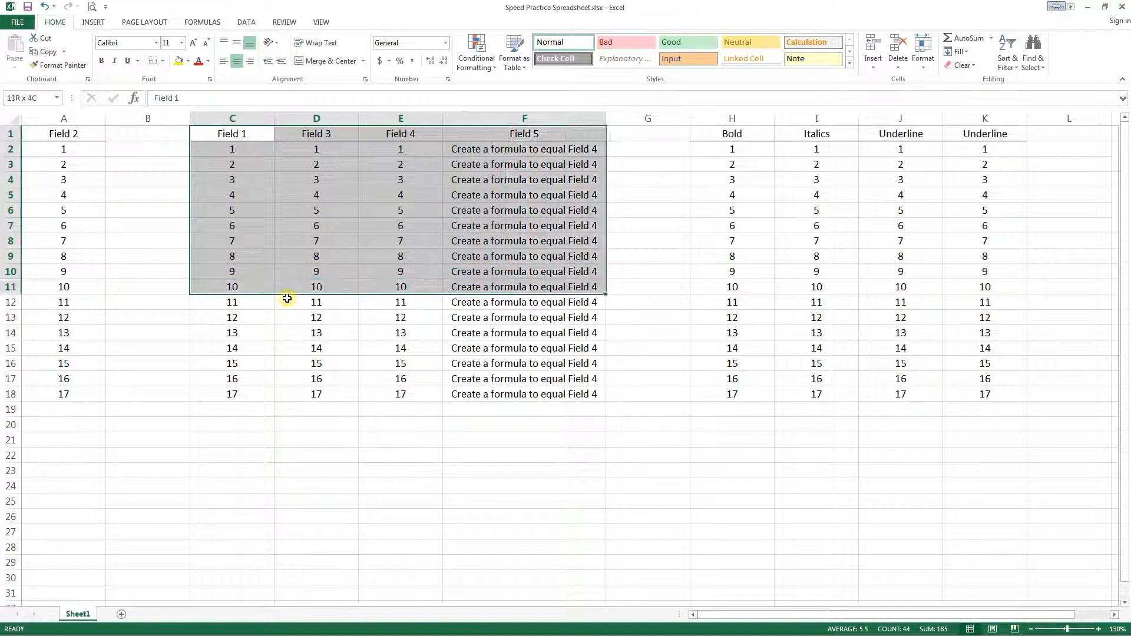
key(shift+Down)
key(shift+Down)
key(shift+Down)
key(shift+Down)
- Shrink the selection back to column C and up until only C1 remains selected
key(shift+Up)
key(shift+Left)
key(shift+Left)
key(shift+Left)
key(shift+Up)
key(shift+Up)
key(shift+Up)
key(shift+Up)
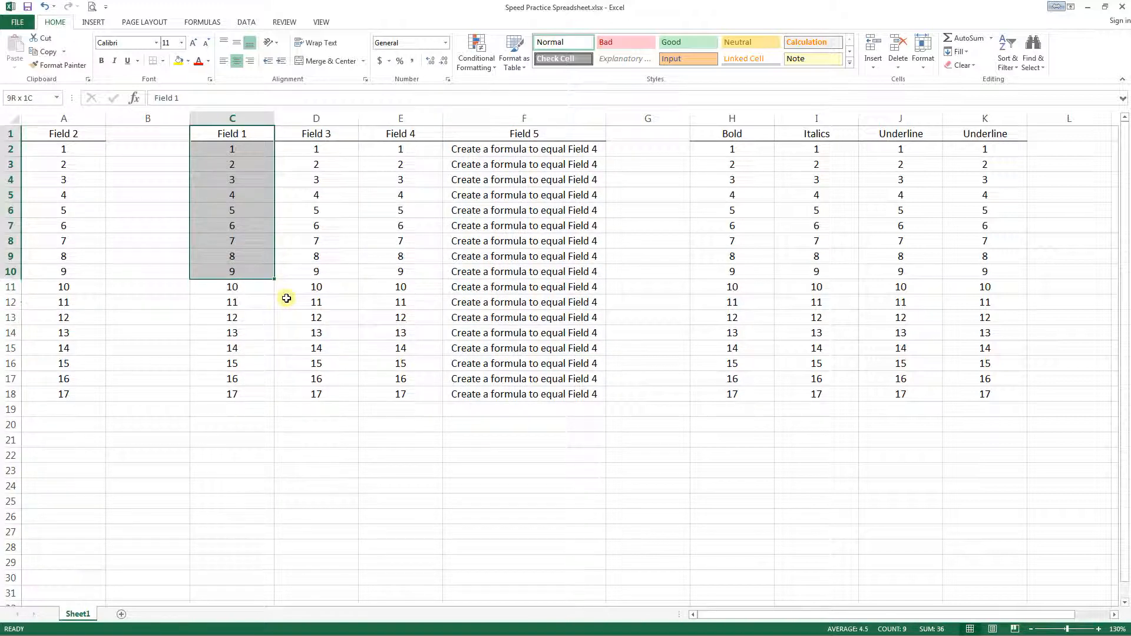
key(shift+Up)
key(shift+Up)
key(shift+Up)
key(shift+Up)
key(shift+Up)
key(shift+Up)
key(shift+Up)
key(shift+Up)
key(shift+Up)
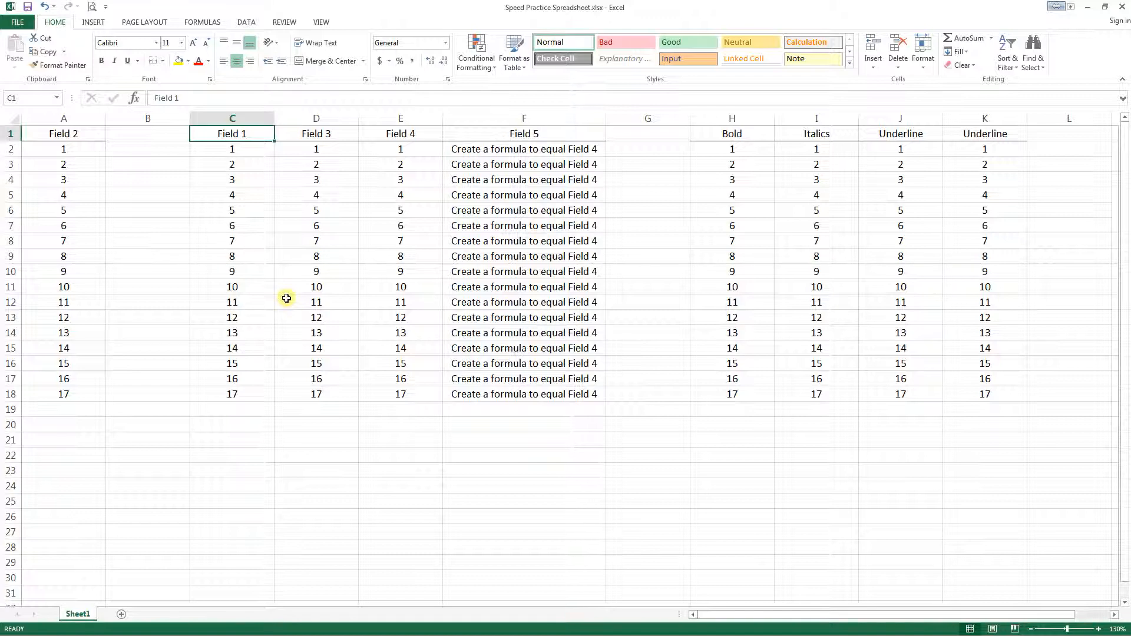
- Jump from C1 to the last filled cell C18, move along to F18, and jump across blank column G to H18
key(ctrl+Down)
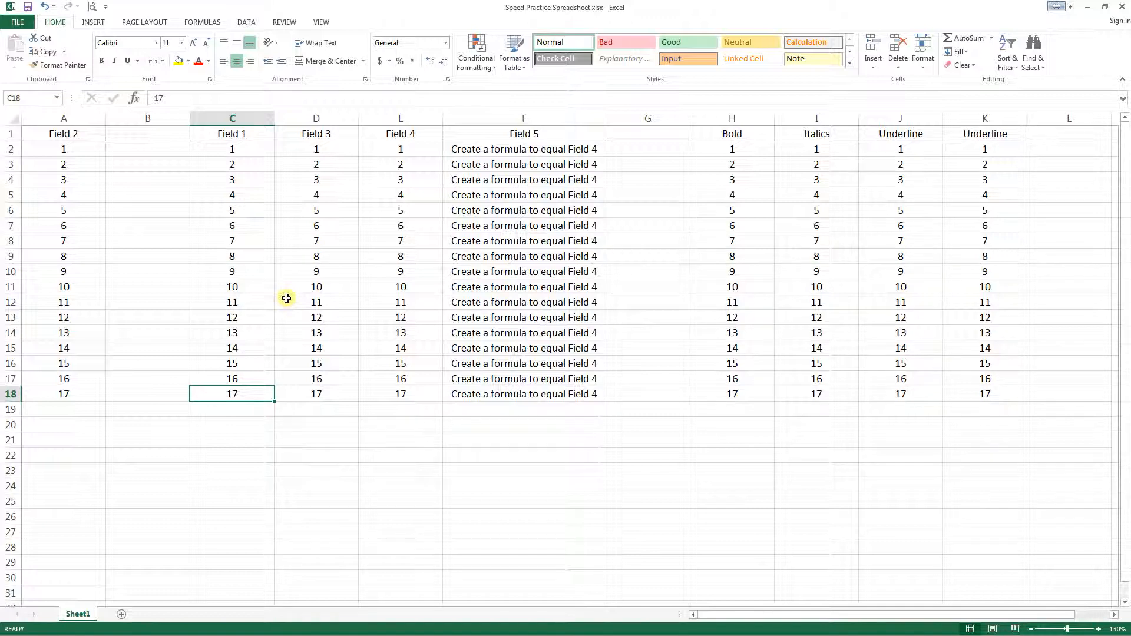
key(Right)
key(Right)
key(Right)
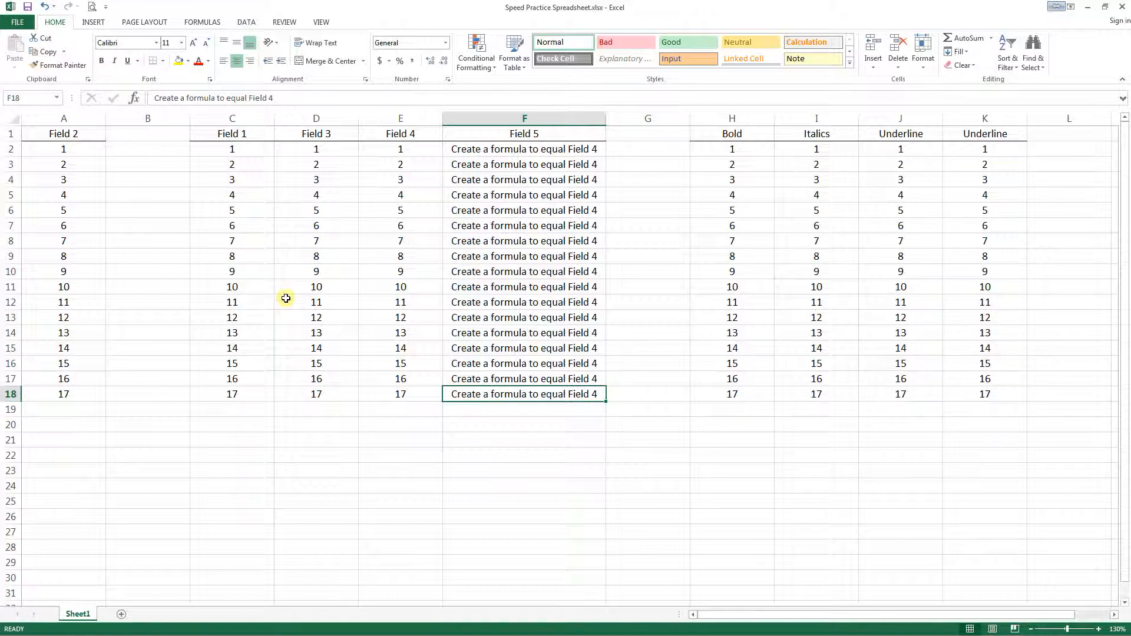
key(ctrl+Right)
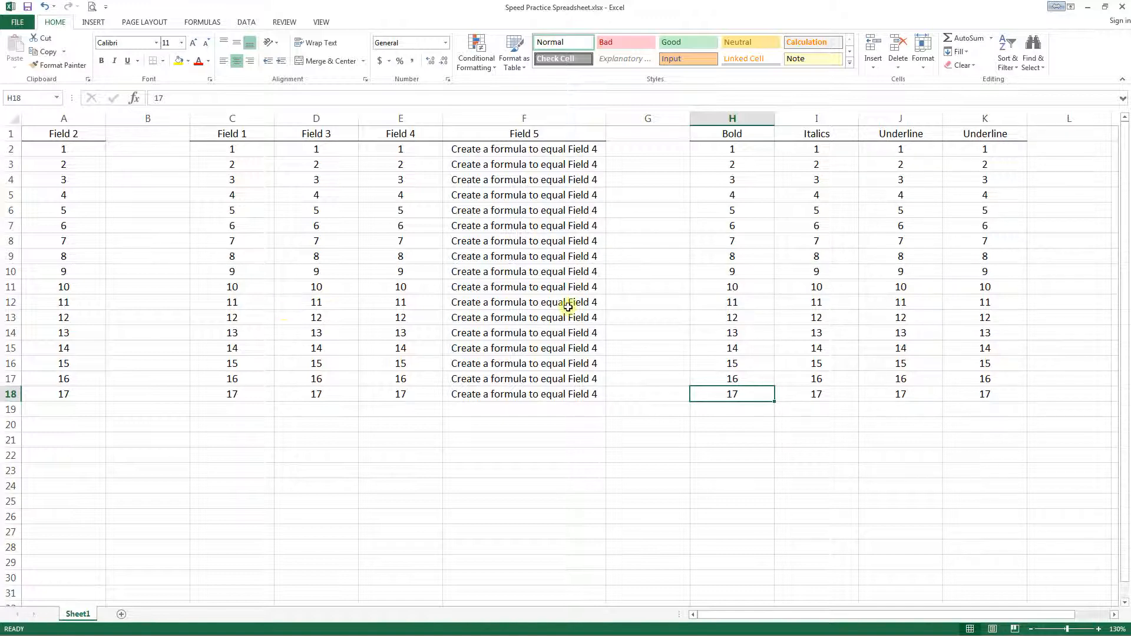
- Select the blank ranges G14:G22 and G9:G22, and jump from F18 across the gap to H18
drag(644, 333, 644, 459)
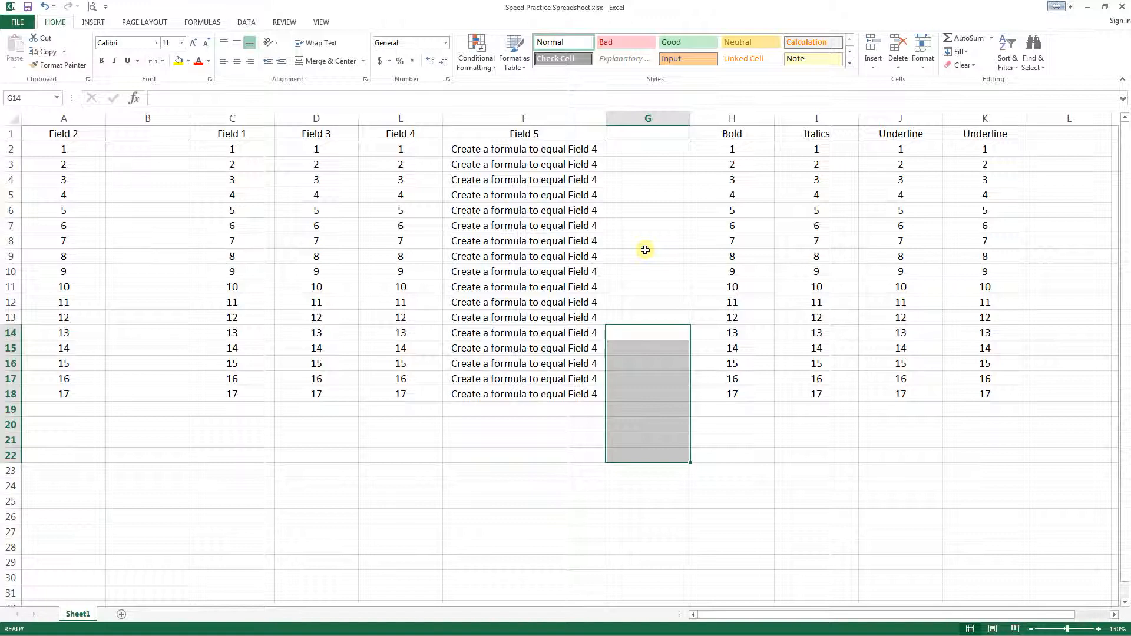
drag(644, 249, 647, 455)
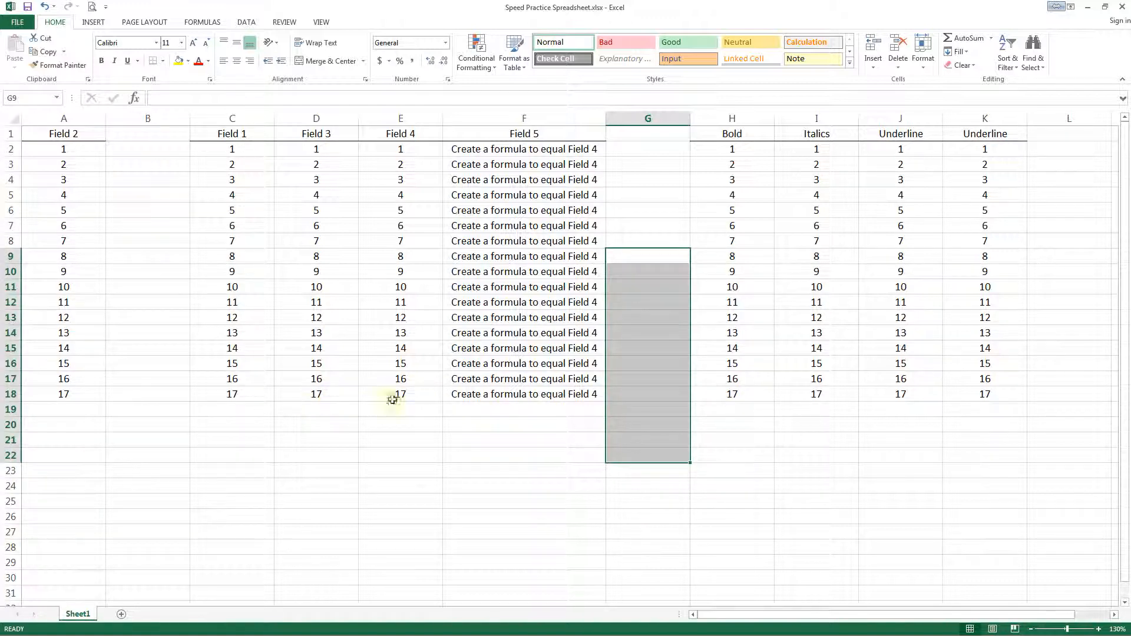
click(463, 395)
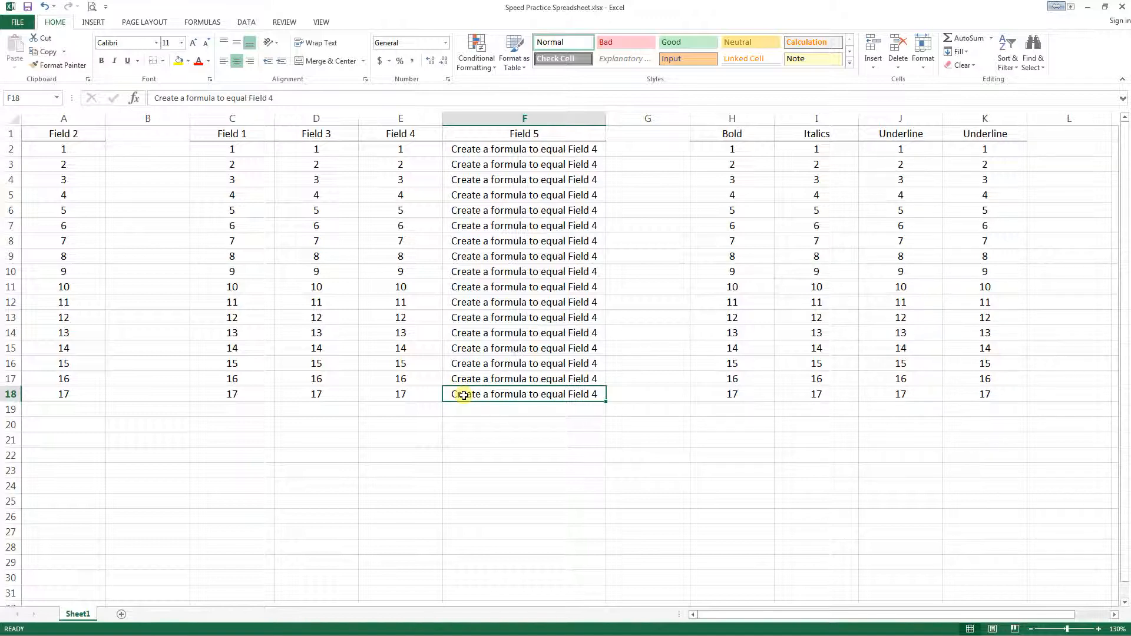
key(ctrl+Right)
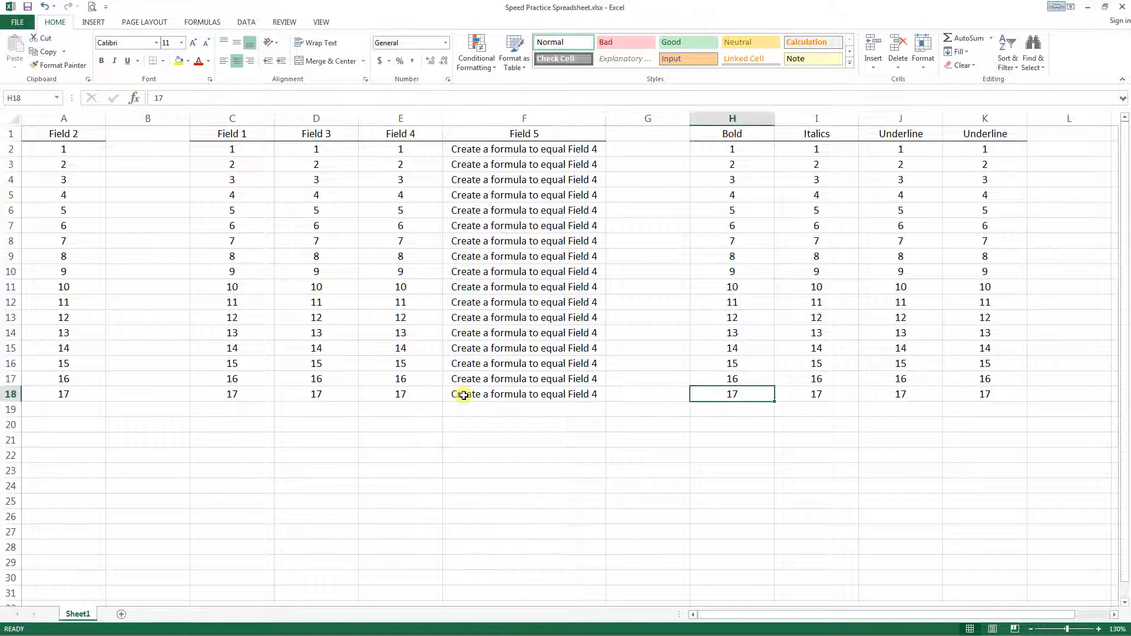
- Jump along the data edges from H18 to K18, up to K1, and back across row 1 to A1
key(ctrl+Right)
key(ctrl+Up)
key(ctrl+Left)
key(ctrl+Left)
key(ctrl+Left)
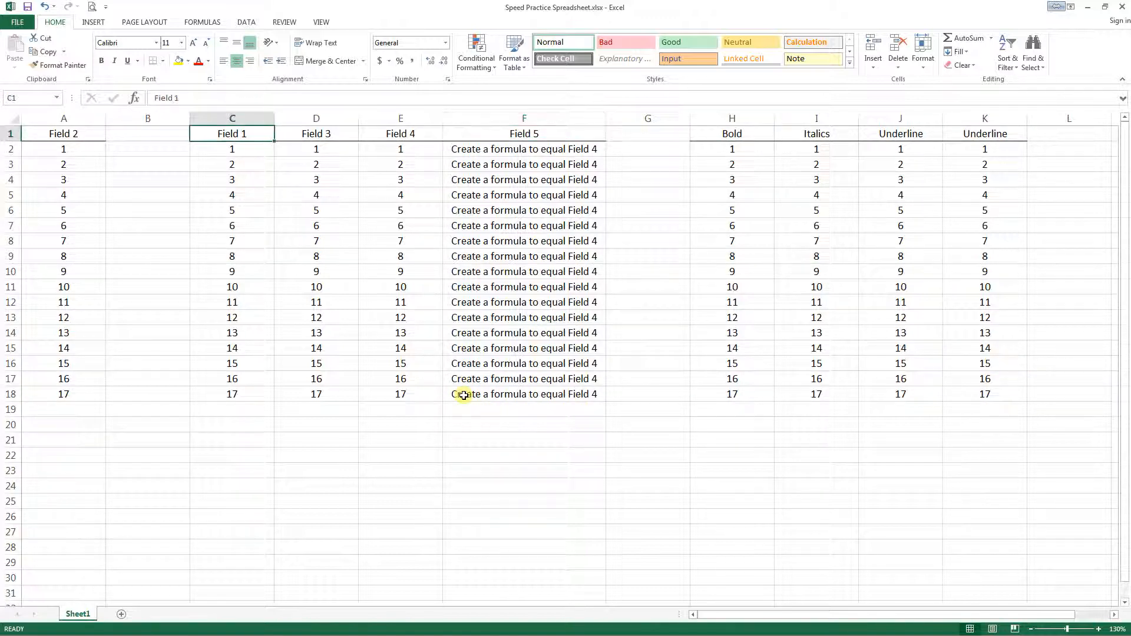
key(ctrl+Left)
- Jump from A1 to A18, across row 18 to K18, up to K1, and return along row 1 to C1
key(ctrl+Down)
key(ctrl+Right)
key(ctrl+Right)
key(ctrl+Right)
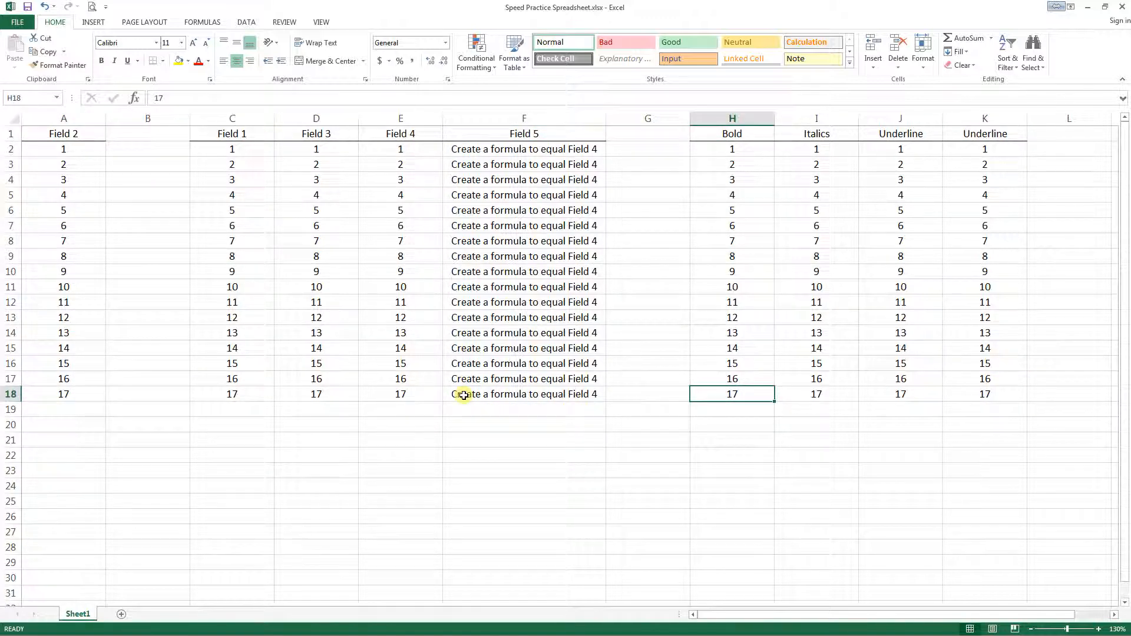
key(ctrl+Right)
key(ctrl+Up)
key(ctrl+Left)
key(Left)
key(Left)
key(Left)
key(Left)
key(Left)
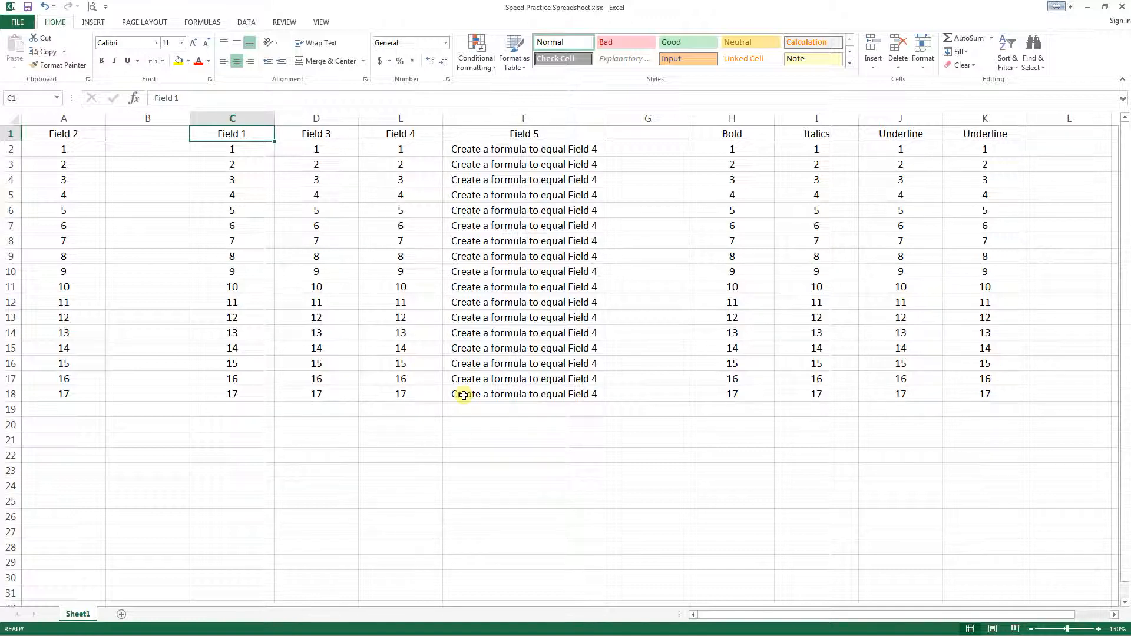
- Extend the selection from C1 down to C5 one cell at a time and shrink it back to C1
key(shift+Down)
key(shift+Down)
key(shift+Down)
key(shift+Down)
key(shift+Down)
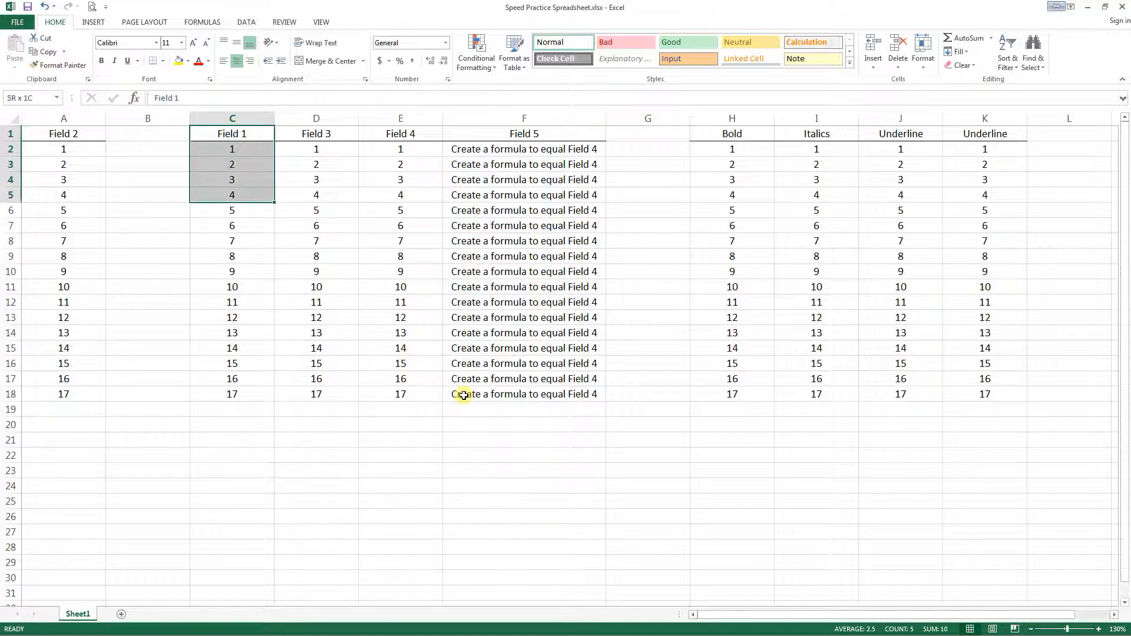
key(shift+Up)
key(shift+Up)
key(shift+Up)
key(shift+Up)
key(shift+Up)
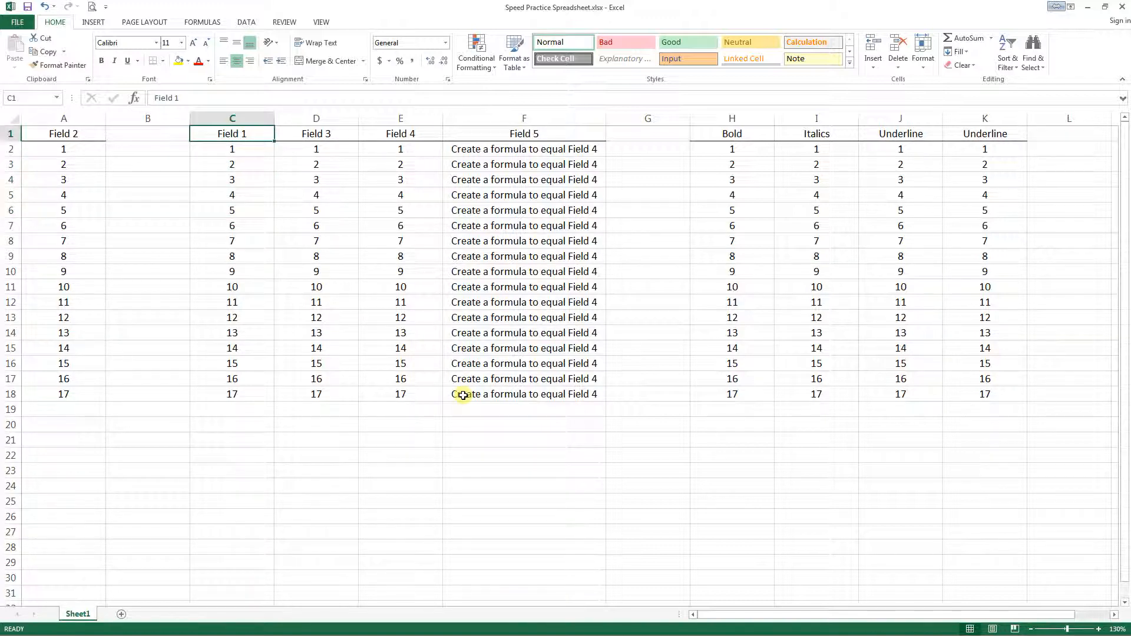
- Jump down column C and back to C1, select the whole Field 1 range C1:C18, and deselect it back to C1
key(Down)
key(ctrl+Down)
key(ctrl+Up)
key(ctrl+shift+Down)
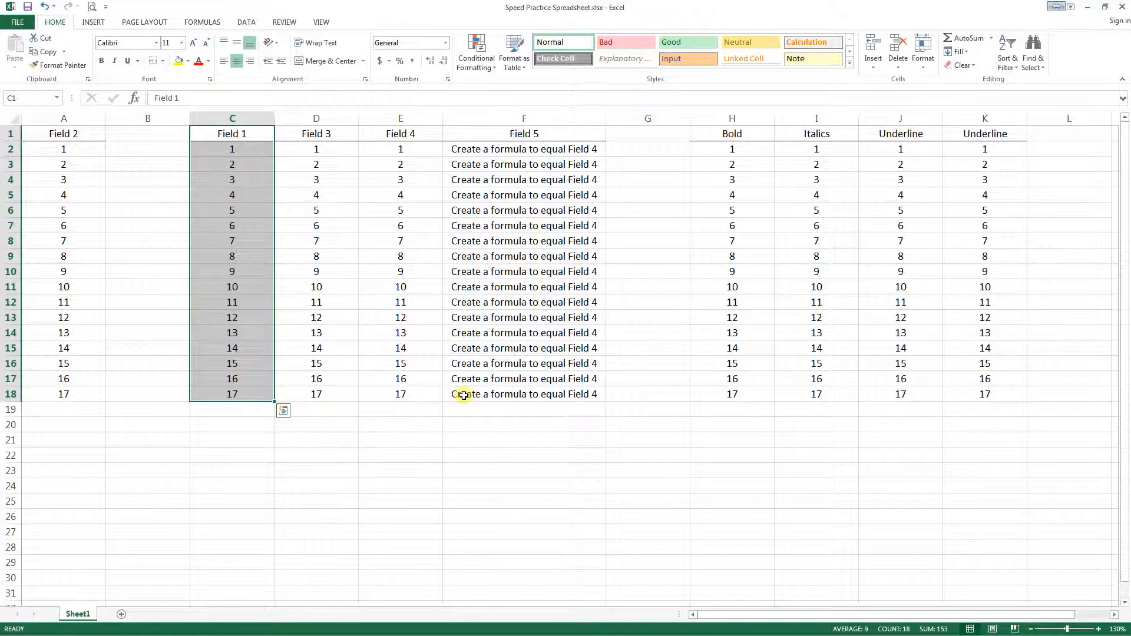
key(Left)
key(Right)
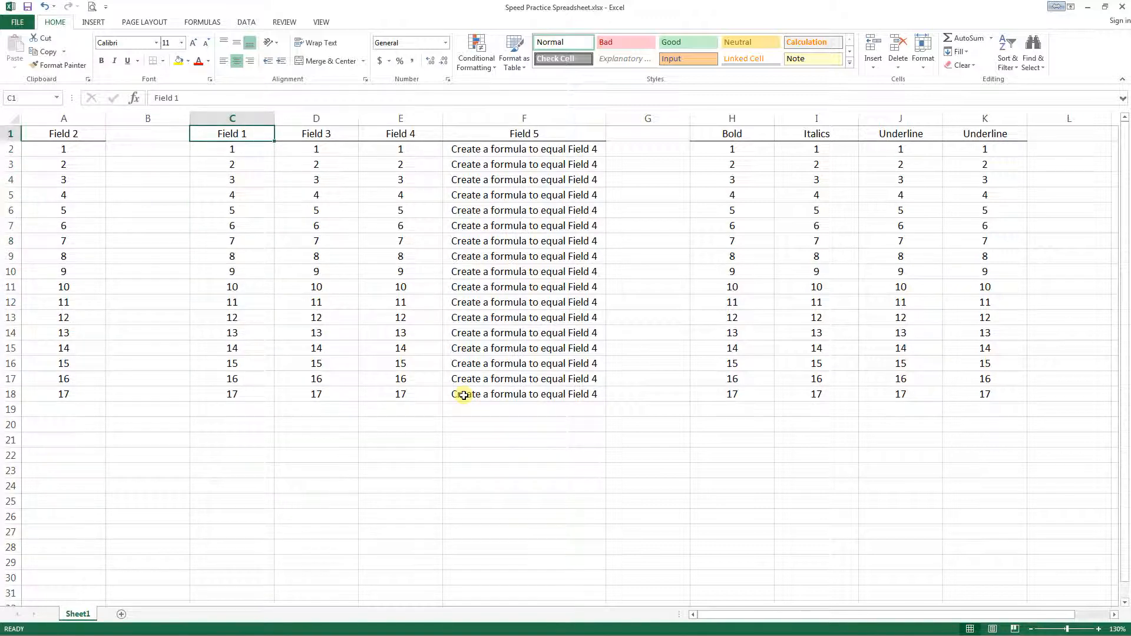
- Select the contiguous block C1:F18, clear the selection by moving to A1, and jump back to C1
key(ctrl+shift+Down)
key(ctrl+shift+Right)
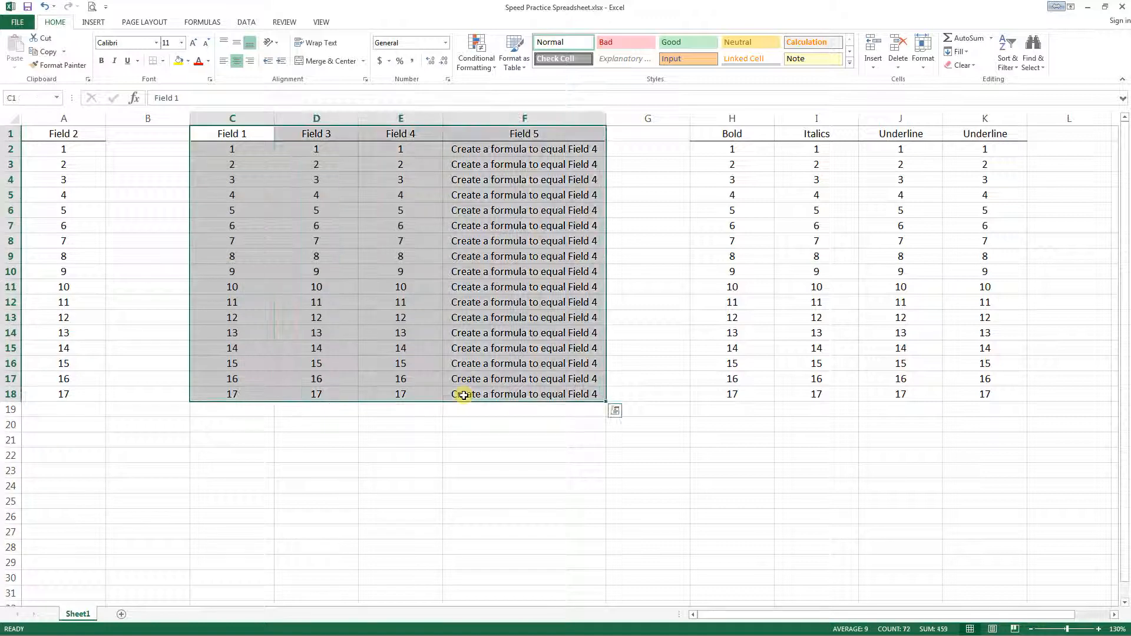
key(Left)
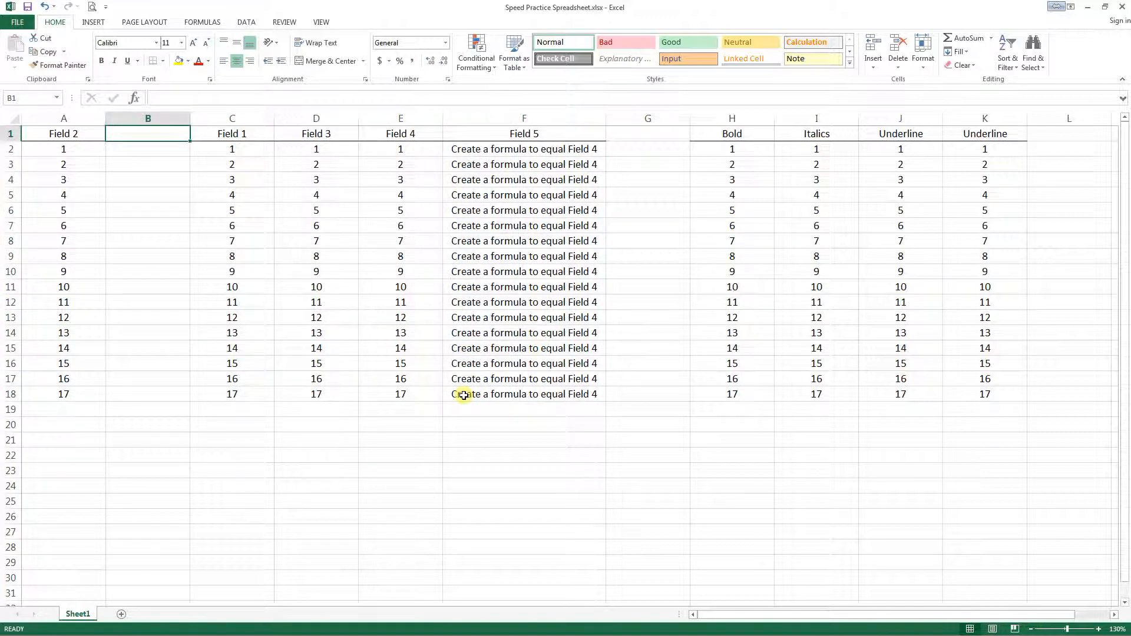
key(Left)
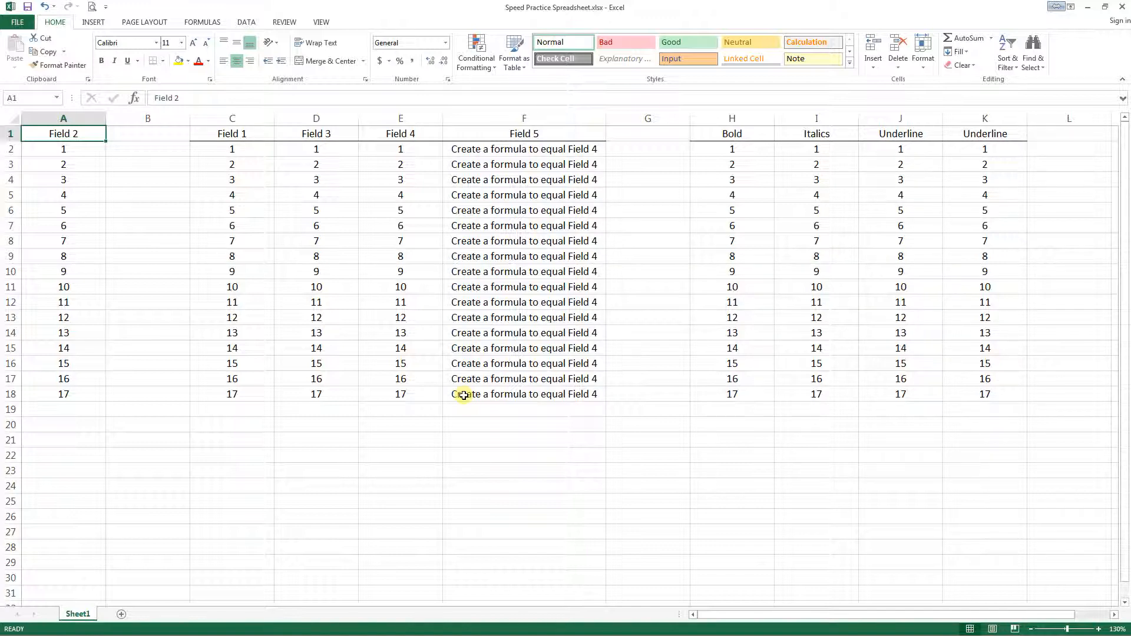
key(ctrl+Right)
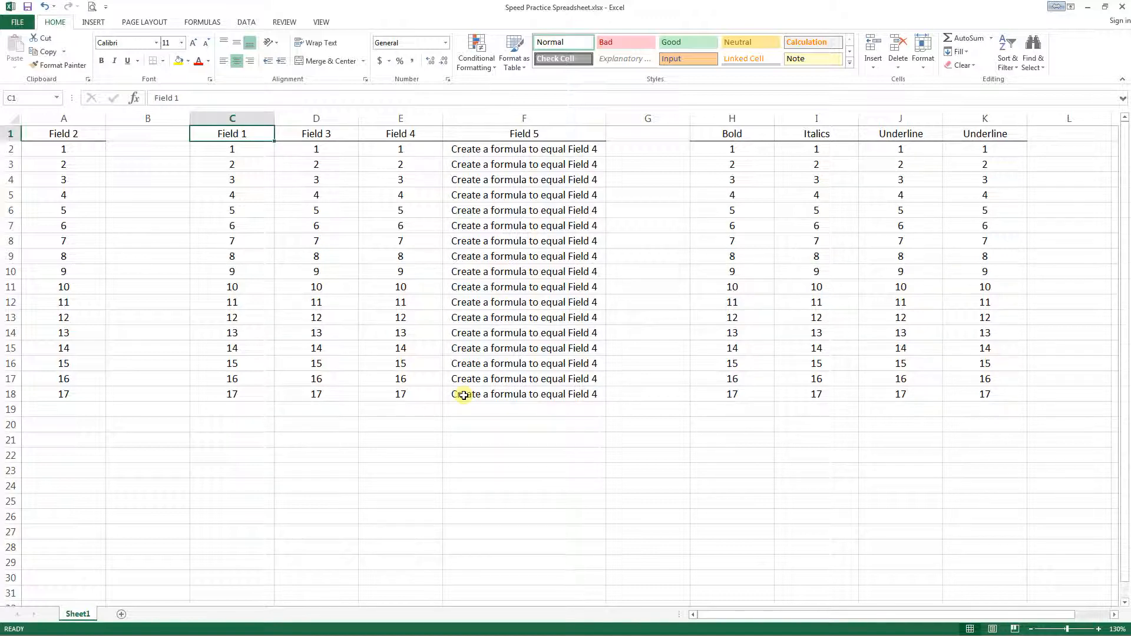
- Move the Field 2 range A1:A18 to B1 with cut and paste, and undo the move
drag(73, 134, 88, 396)
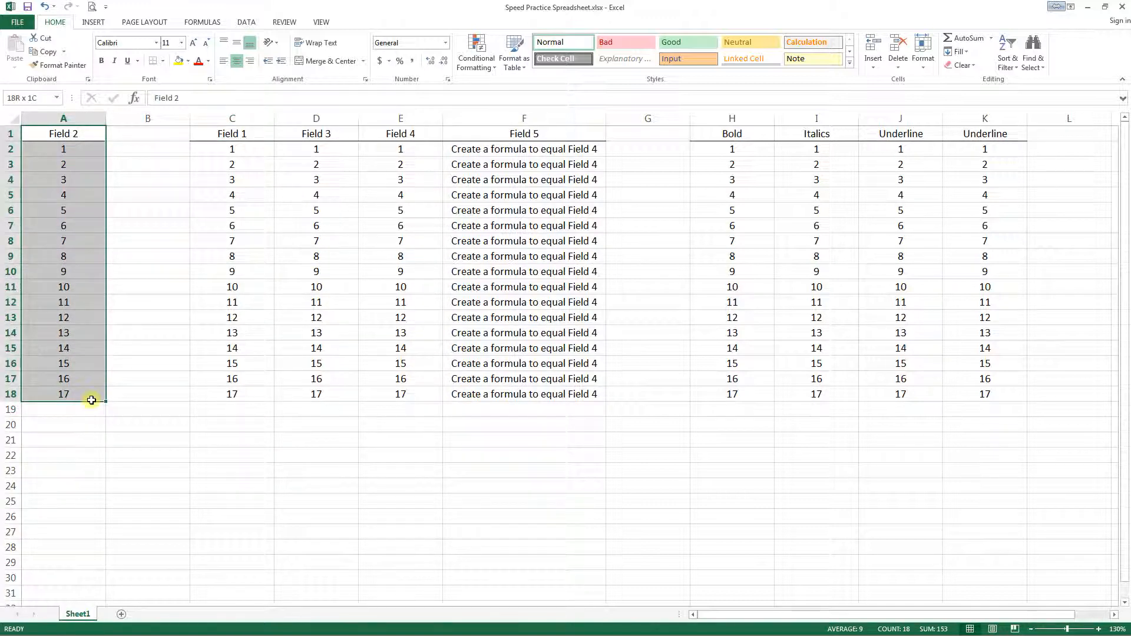
click(44, 47)
click(130, 133)
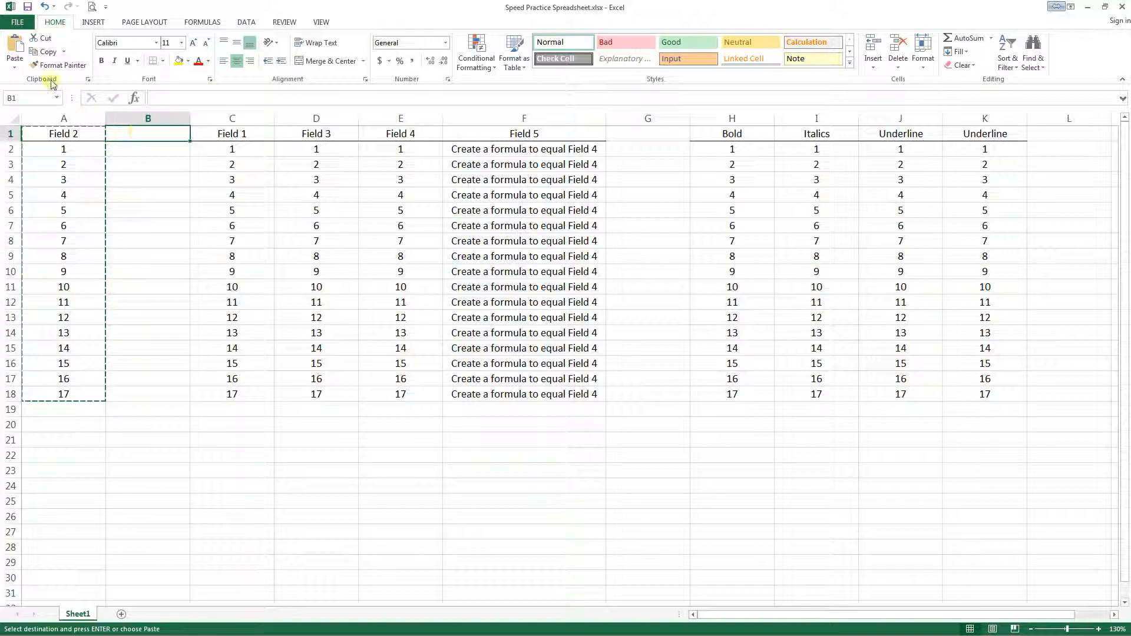
click(15, 47)
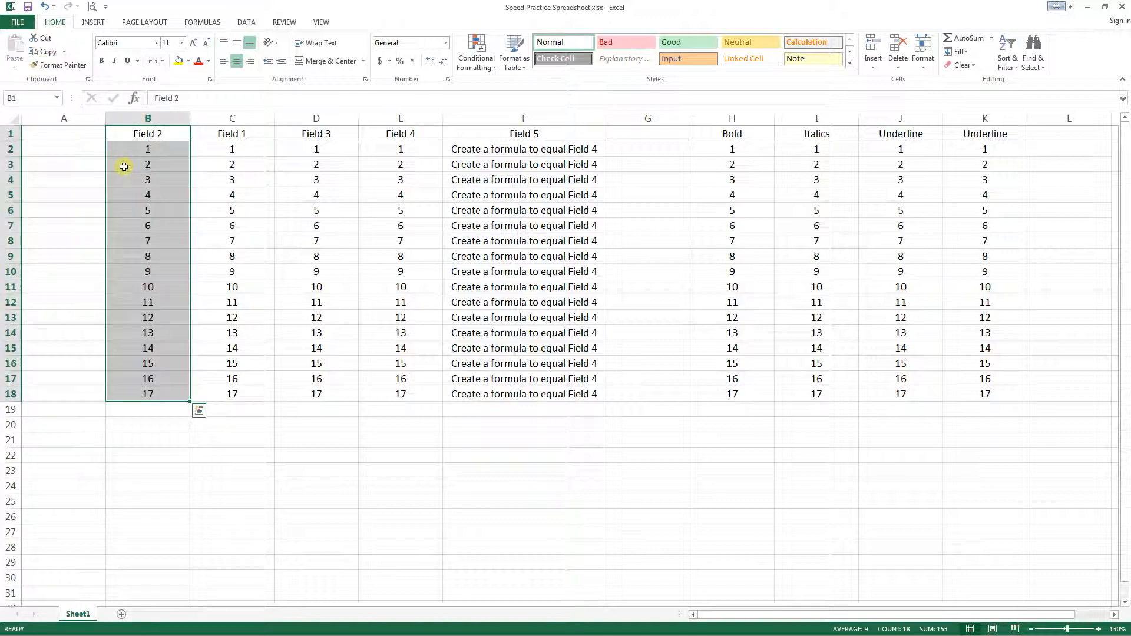
click(44, 6)
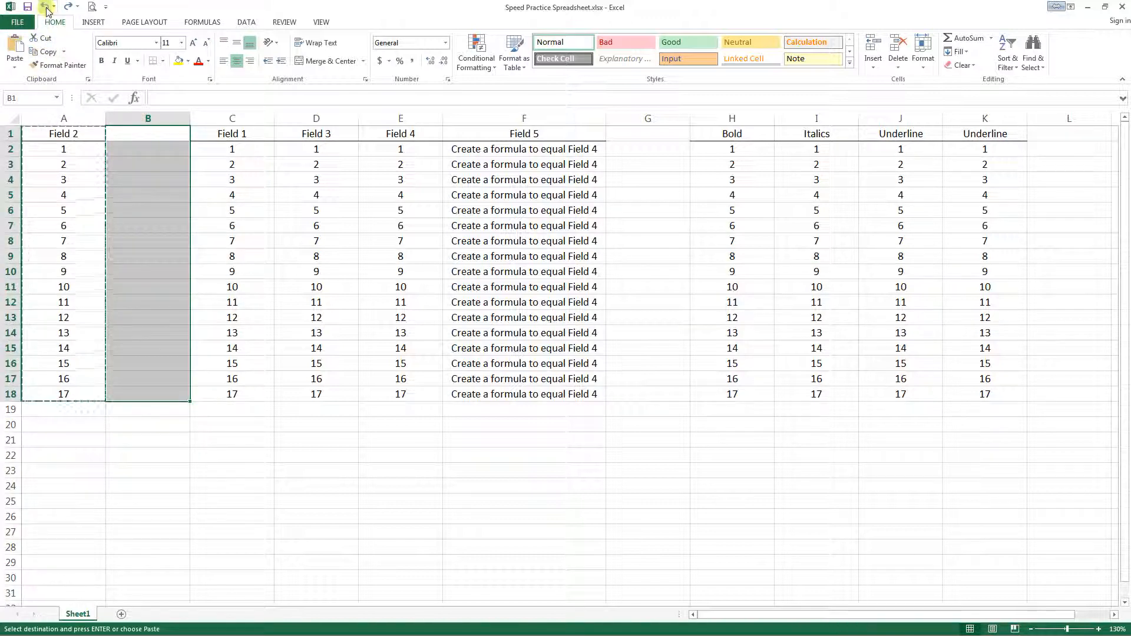
- Cut the Field 2 range A1:A18, paste it into column B starting at B1, and make C1 the active cell
click(69, 133)
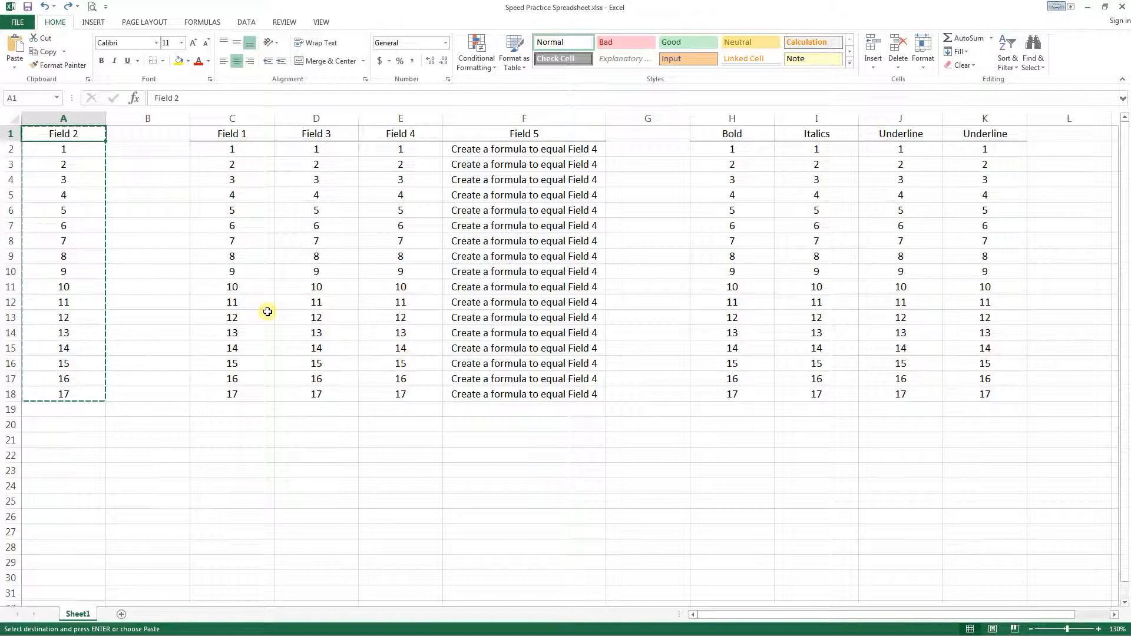
key(ctrl+v)
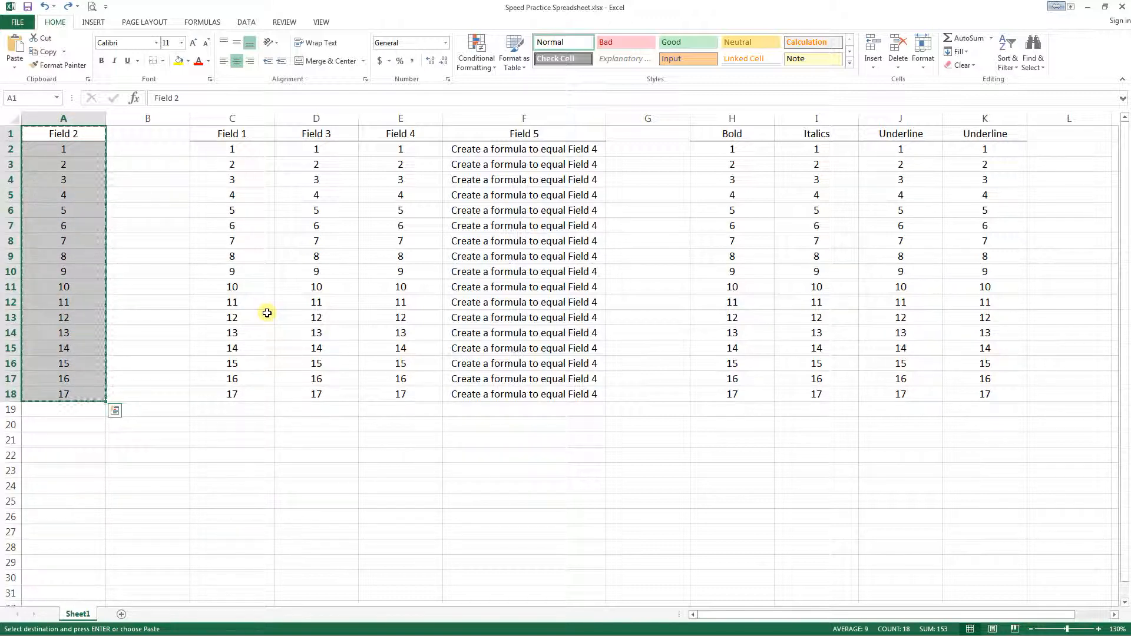
key(ctrl+c)
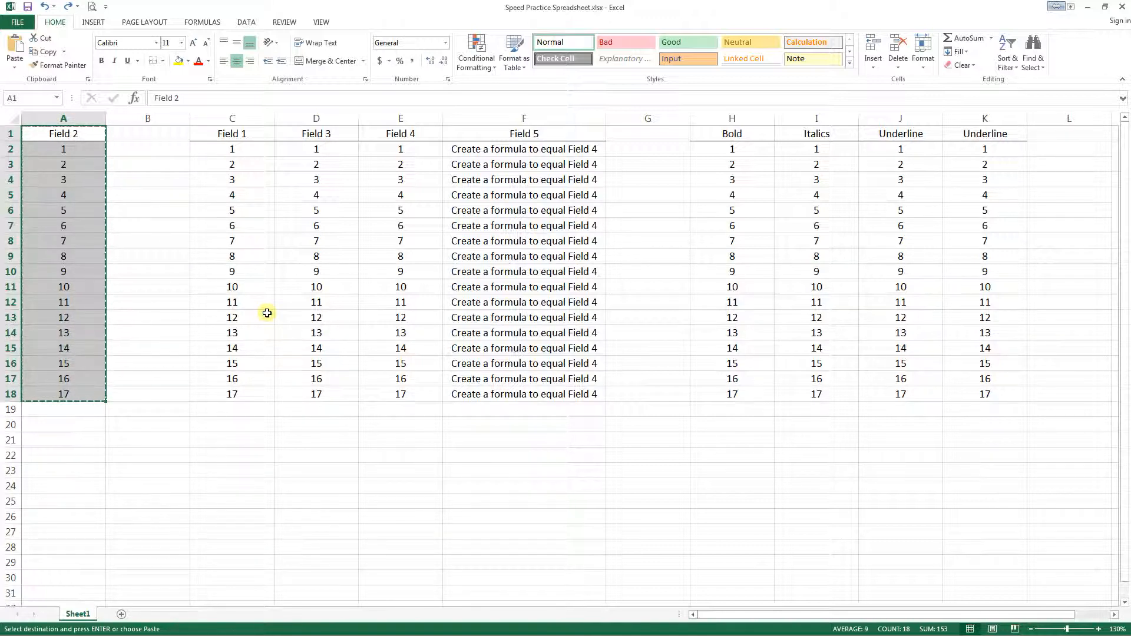
key(Right)
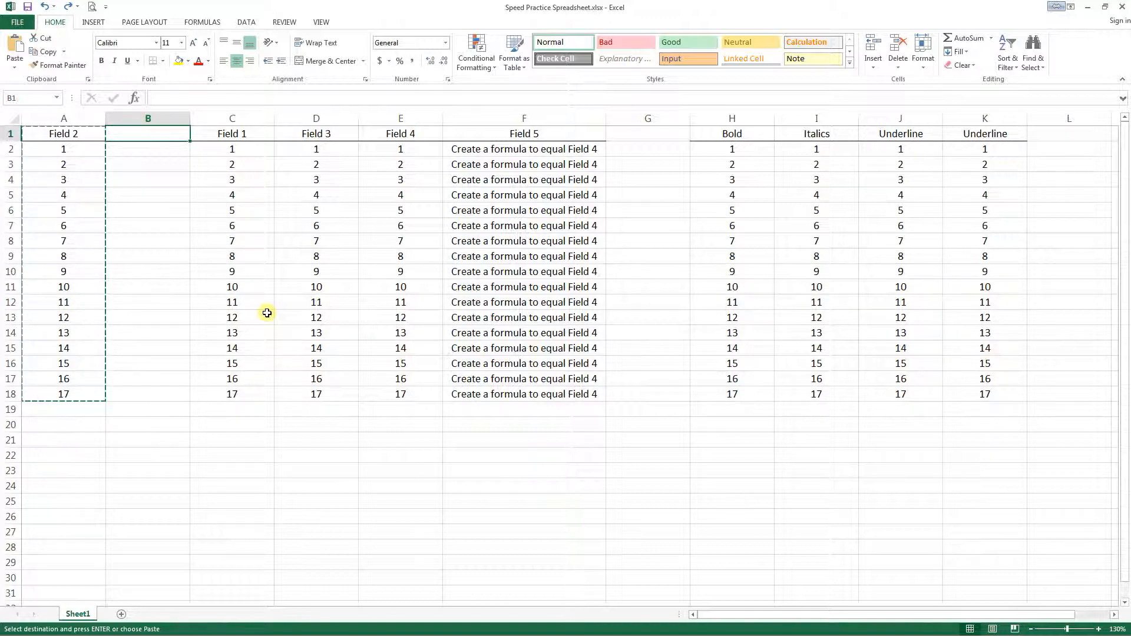
key(ctrl+v)
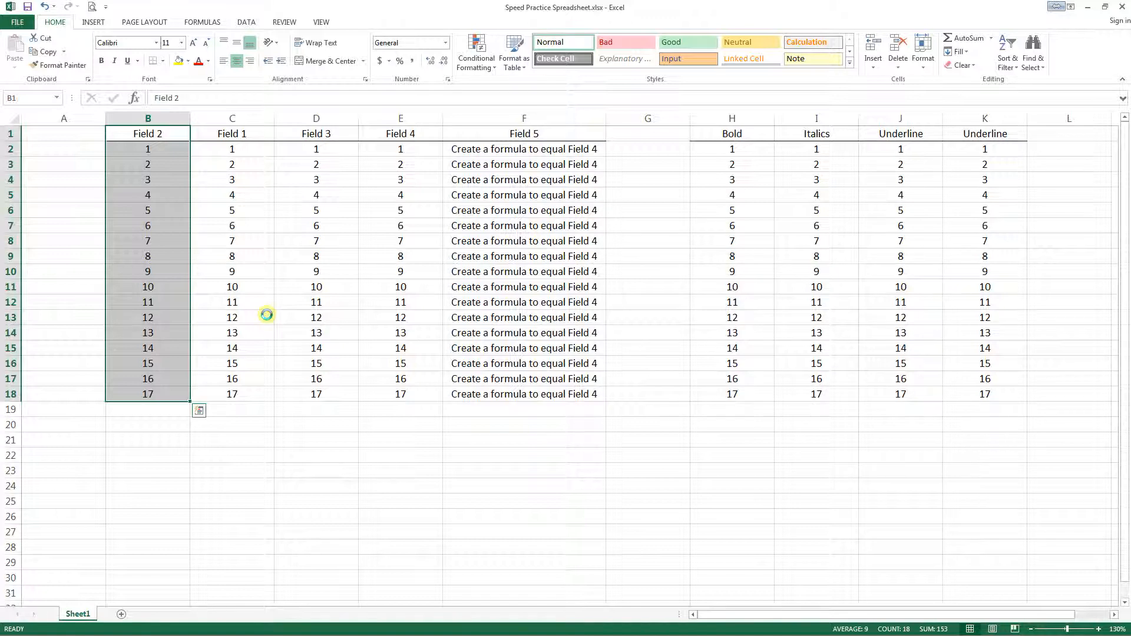
key(Right)
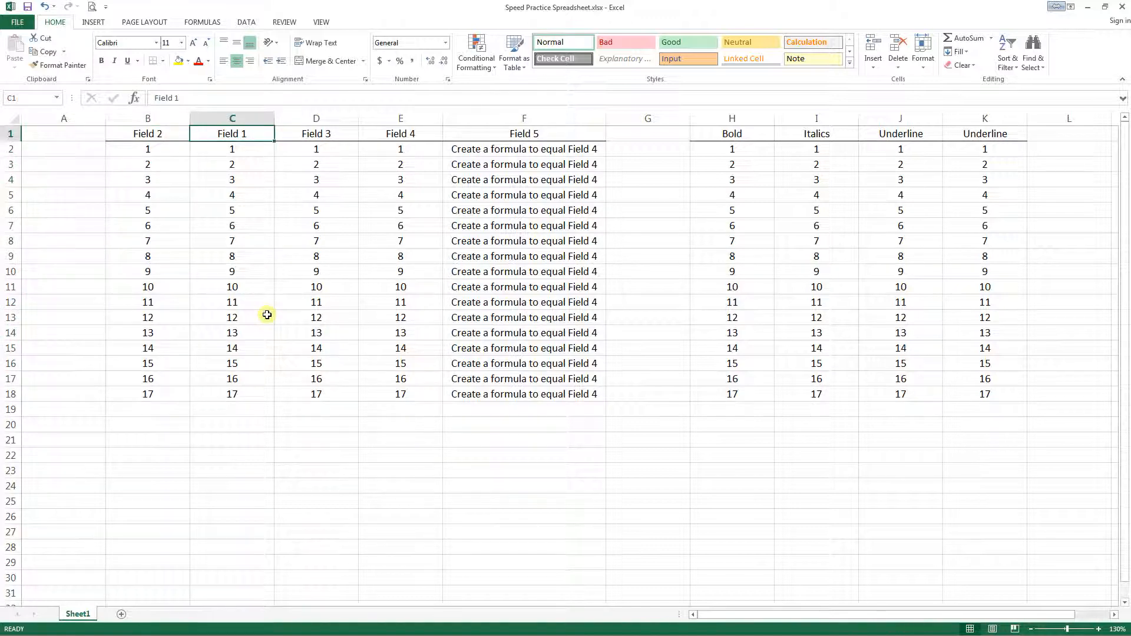
- Move the Field 1 range C1:C18 to A1 with cut and paste, and undo both the Field 1 and Field 2 moves
key(ctrl+shift+Down)
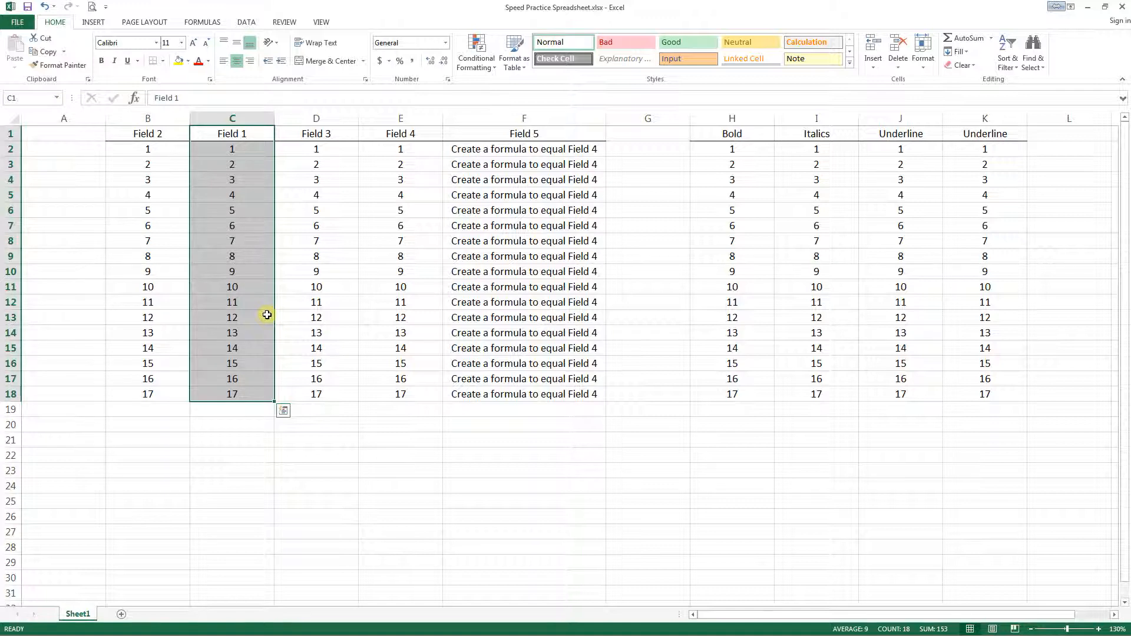
key(ctrl+x)
key(ctrl+Home)
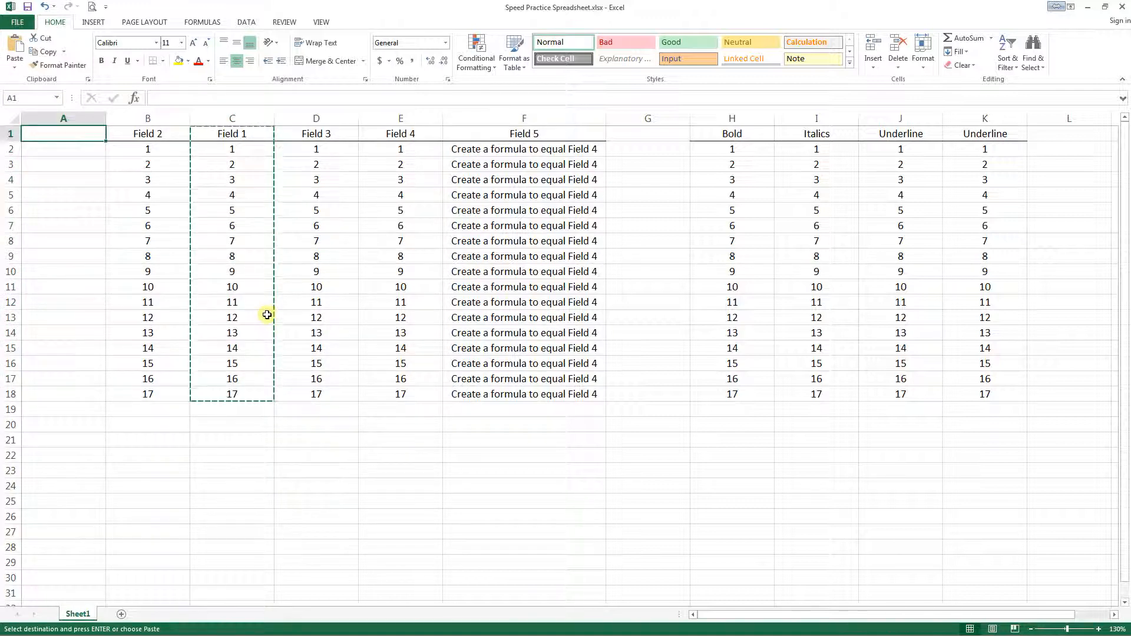
key(ctrl+v)
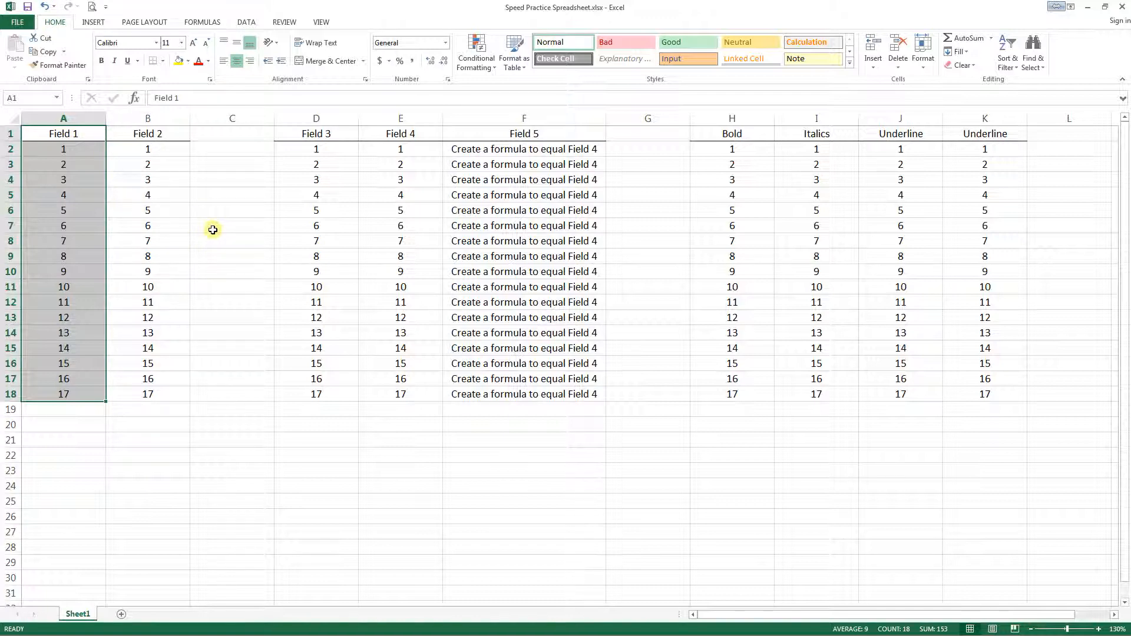
key(ctrl+z)
key(ctrl+z)
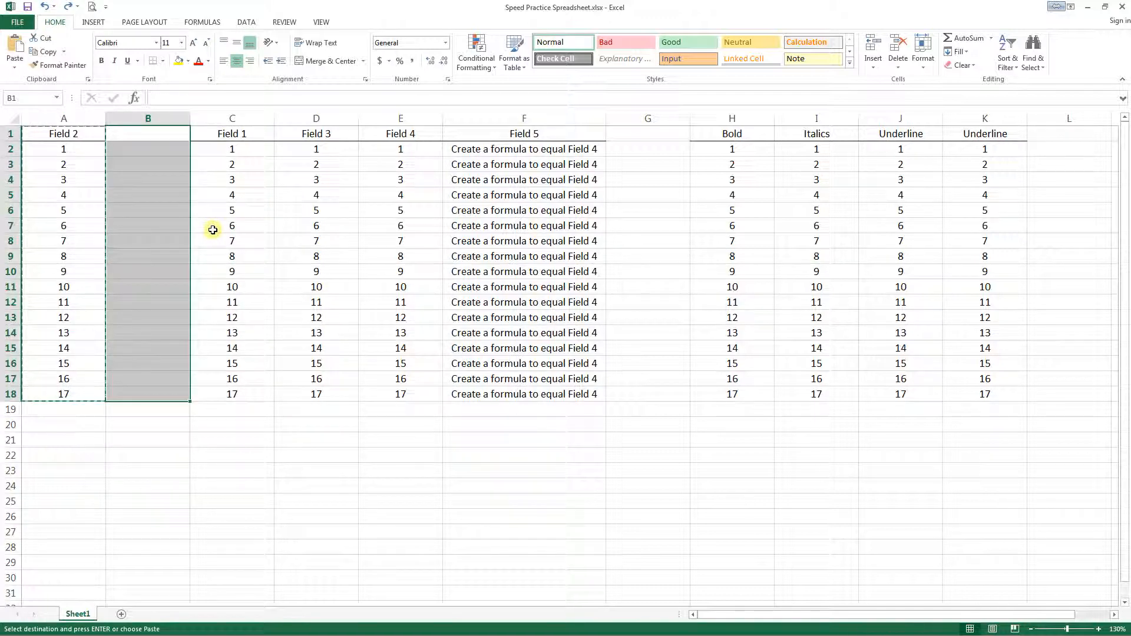
- Select cells A1:A17 of Field 2, drop the selection by going to B1, and return to A1
key(Left)
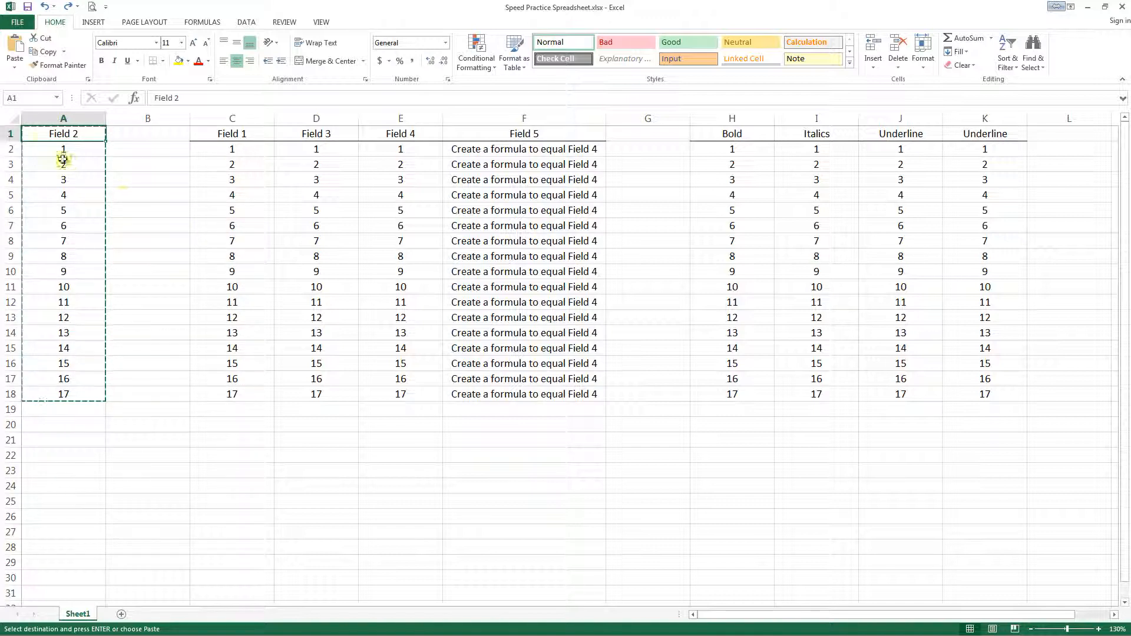
drag(39, 134, 51, 378)
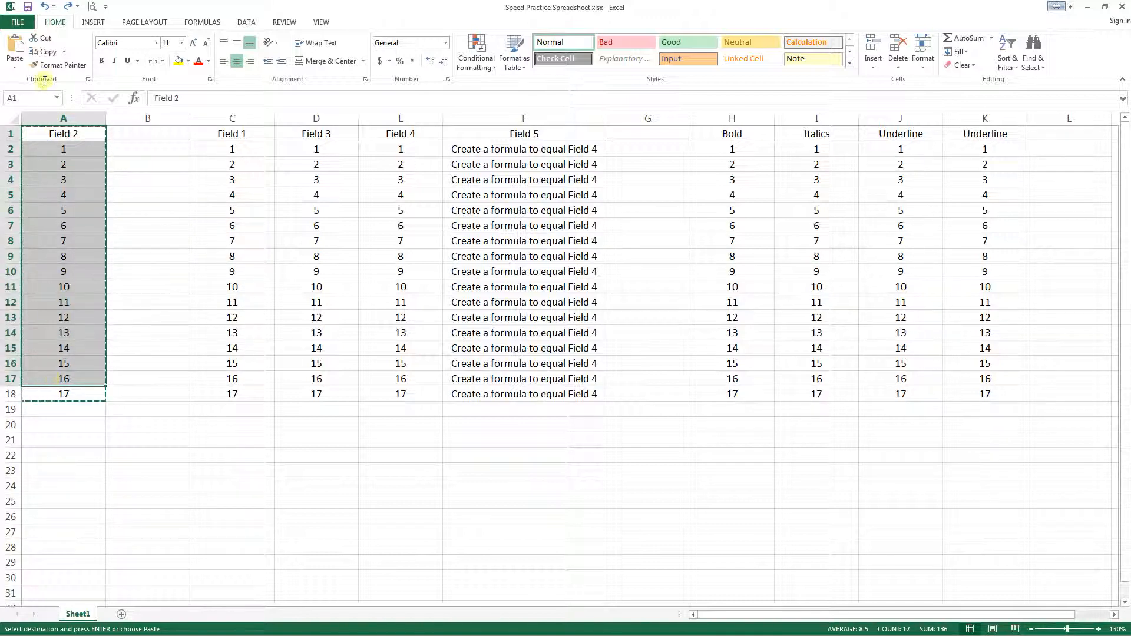
click(152, 134)
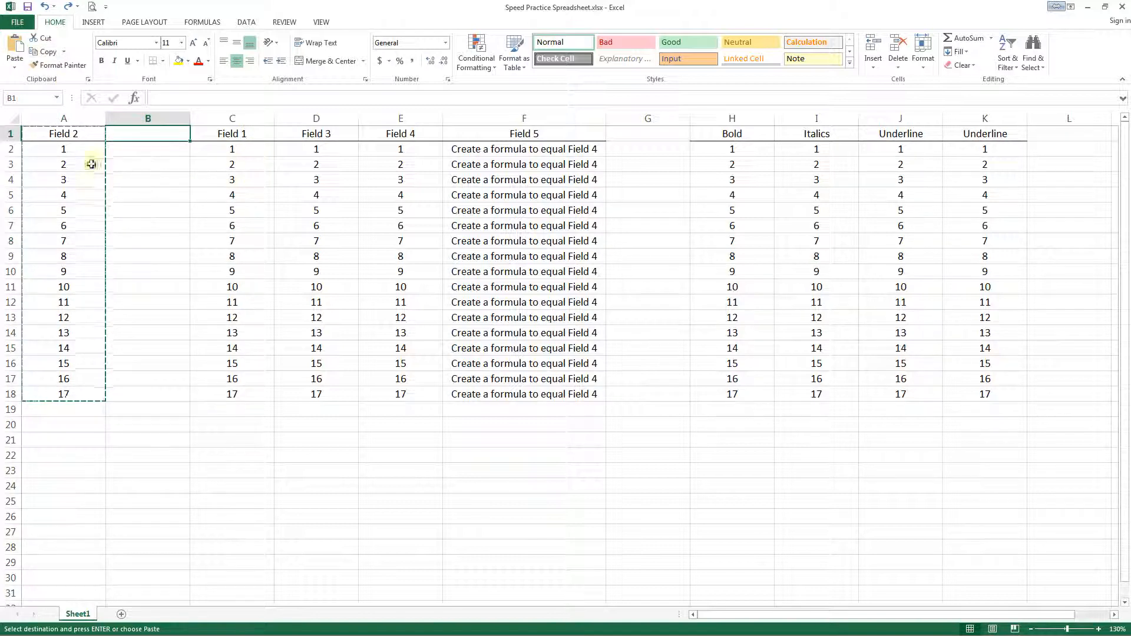
key(Left)
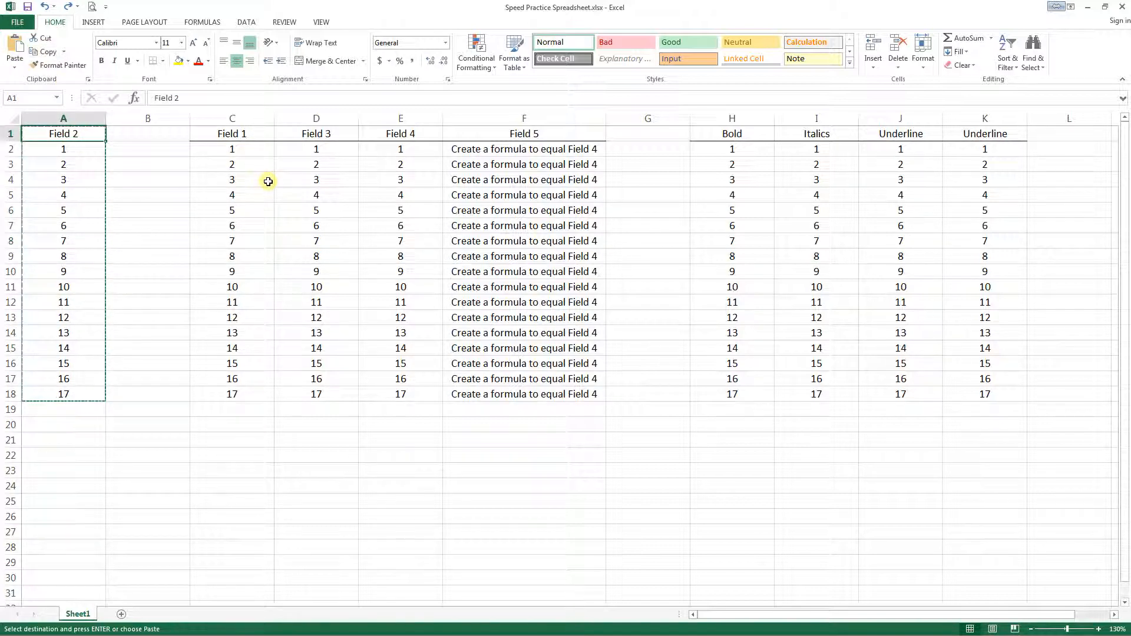
- Cancel the pending cut and move the Field 2 range A1:A18 to column B starting at B1
key(Escape)
key(ctrl+shift+Down)
key(ctrl+x)
key(Right)
key(ctrl+v)
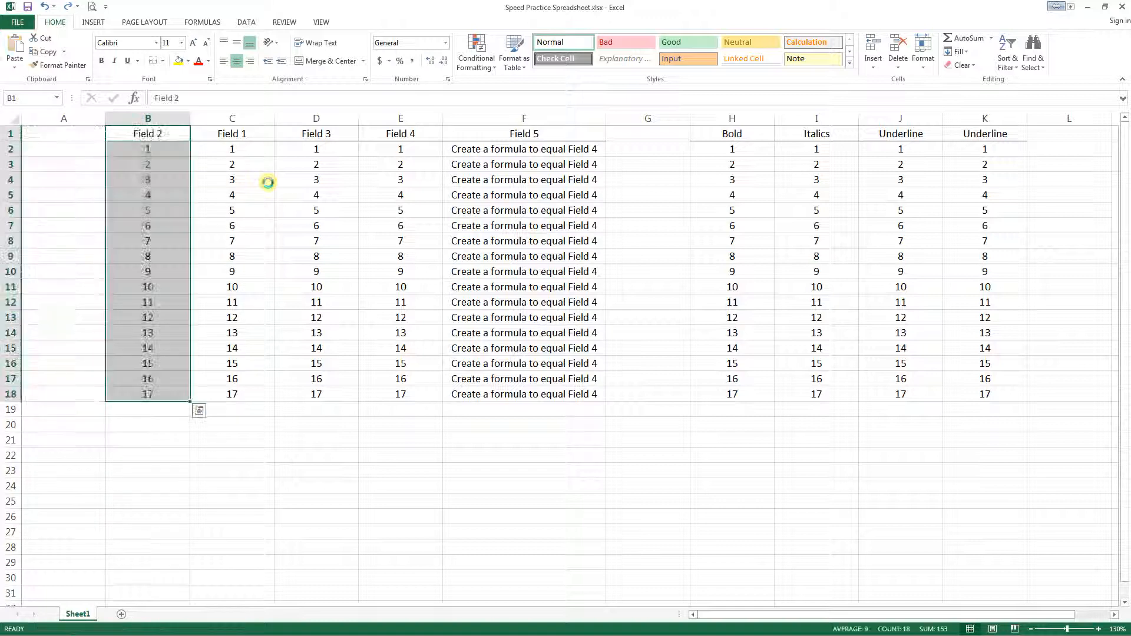
- Move the Field 1 range C1:C18 into the empty column A starting at A1
key(Right)
key(ctrl+shift+Down)
key(ctrl+x)
key(Left)
key(Left)
key(ctrl+v)
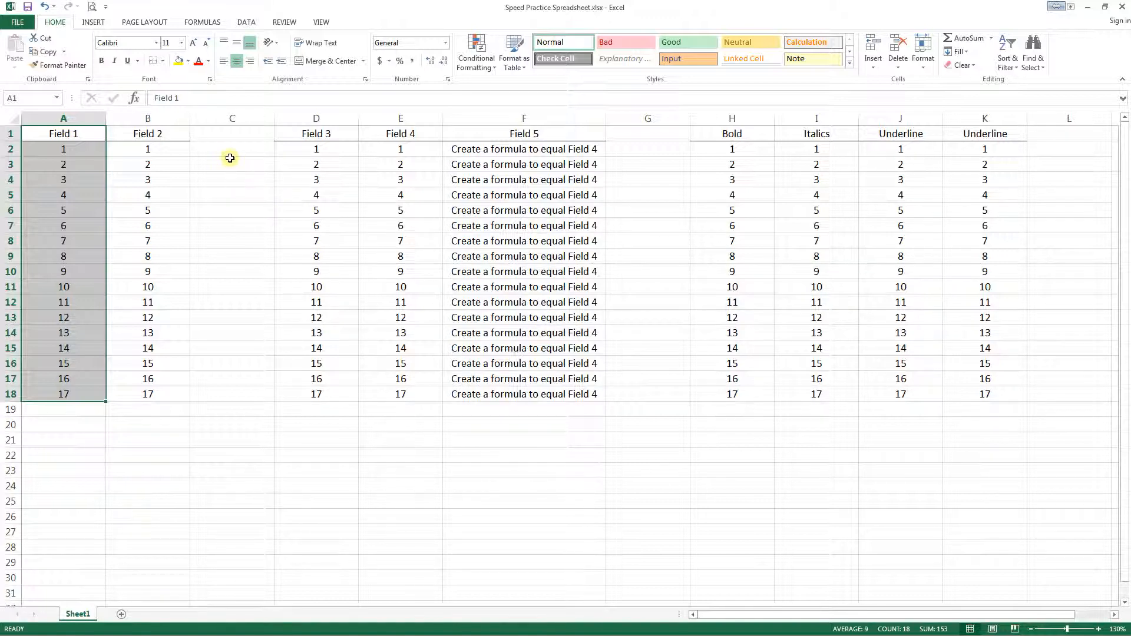
- Delete the empty column C between Field 2 and Field 3, undo the deletion, and redo it
right_click(221, 118)
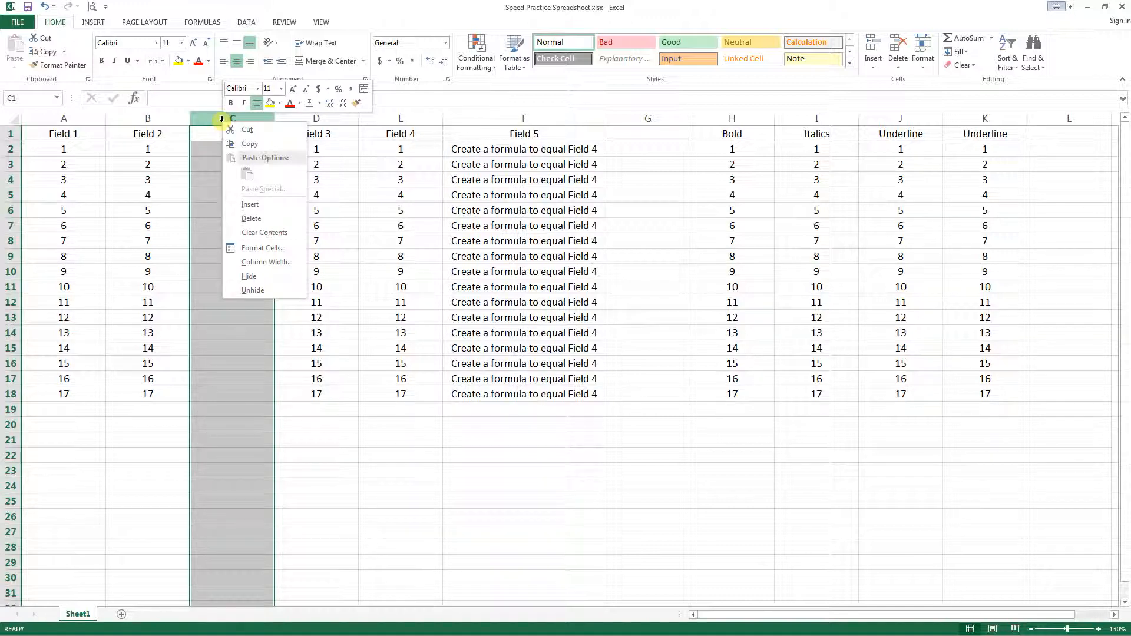
click(259, 225)
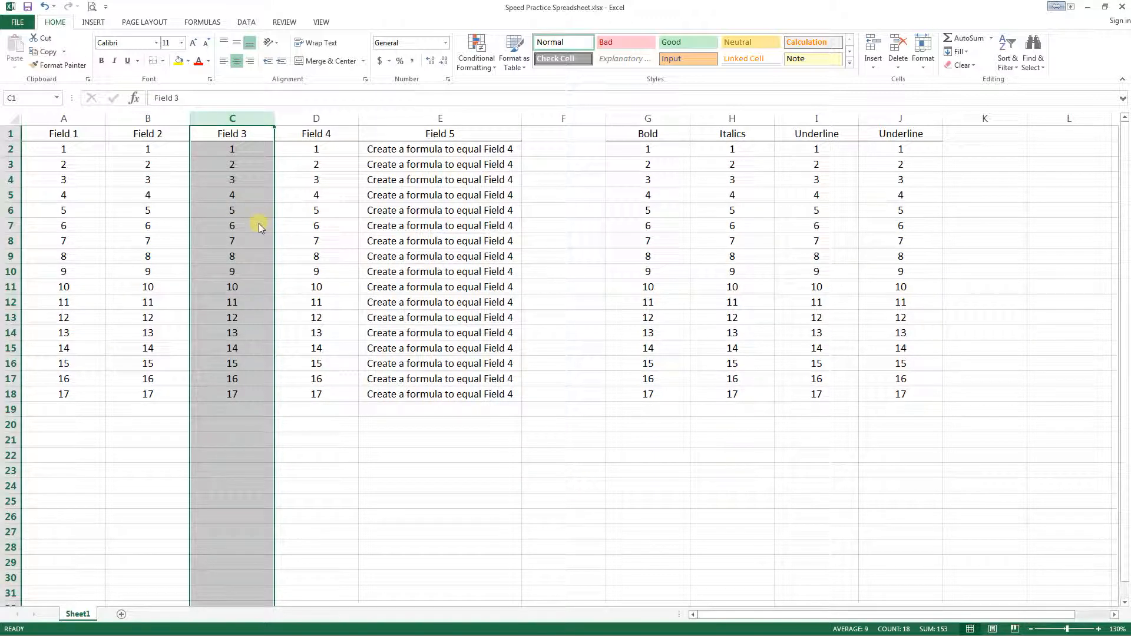
key(ctrl+z)
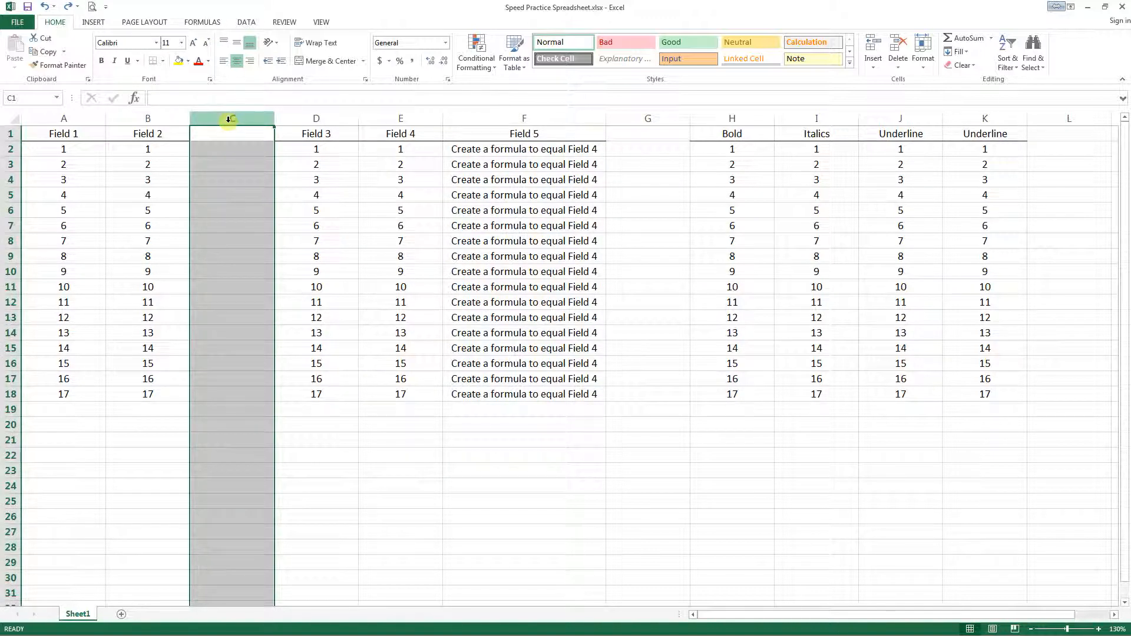
key(ctrl+y)
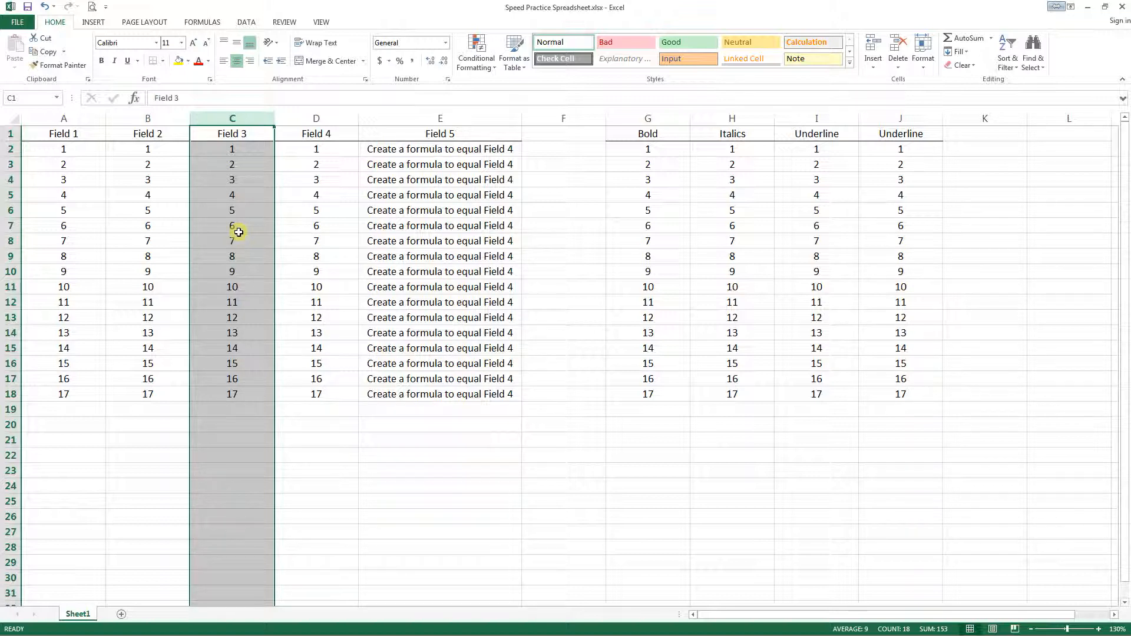
- Enter the formula =D2 in cell E2 so Field 5 equals Field 4 for the first data row
key(Down)
key(Right)
key(Right)
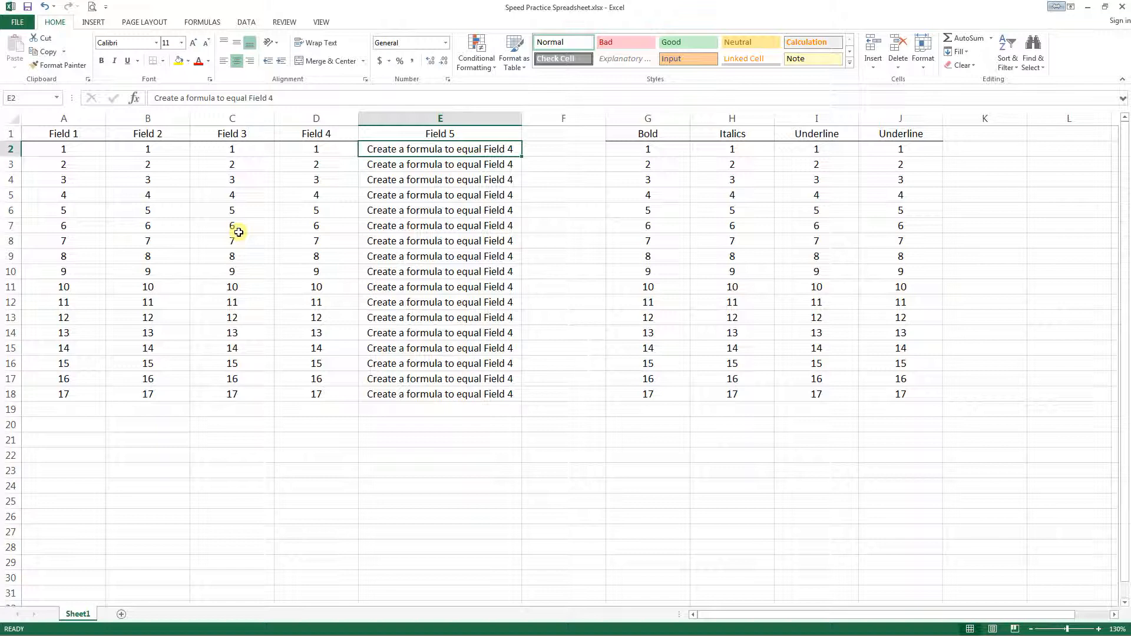
text(=)
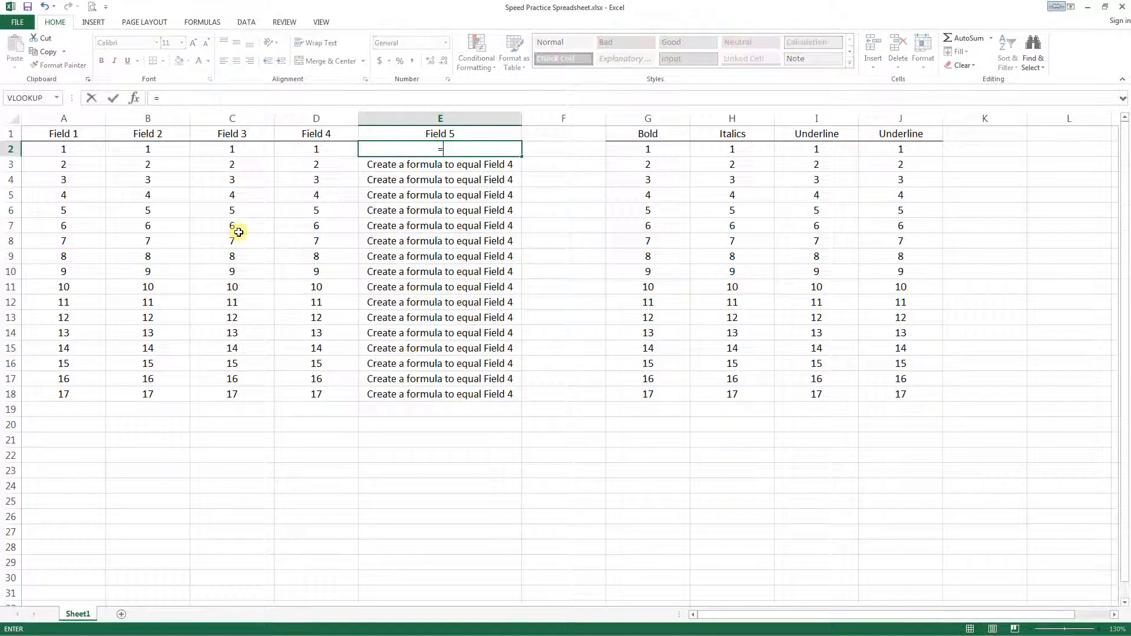
key(Left)
key(Return)
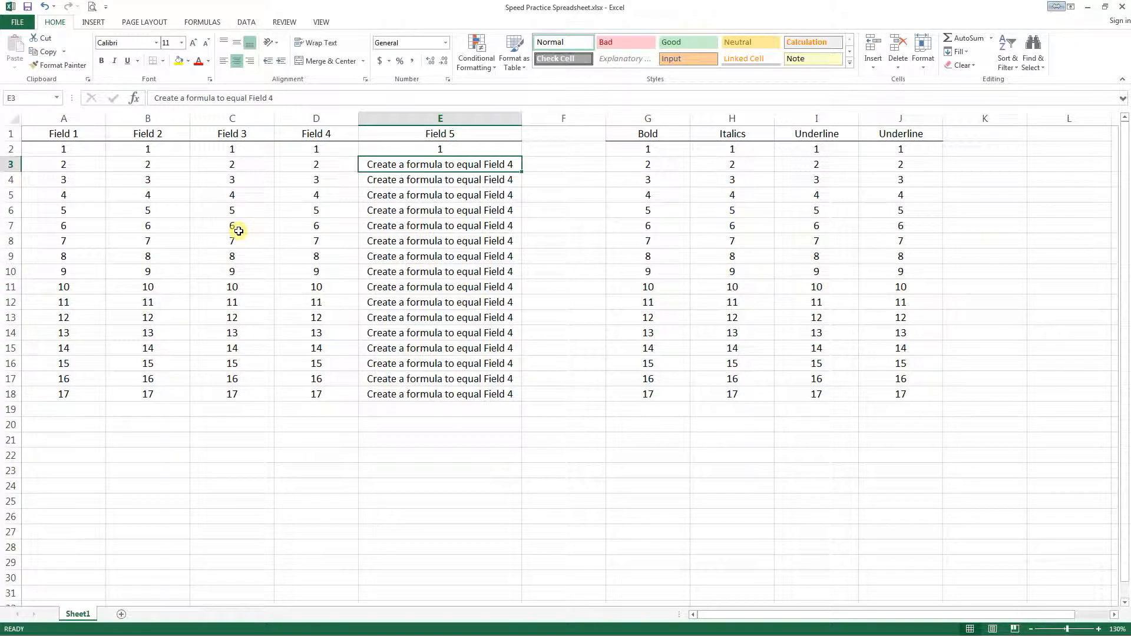
- Copy the formula in E2 and paste it over the whole Field 5 data range E2:E18
key(Up)
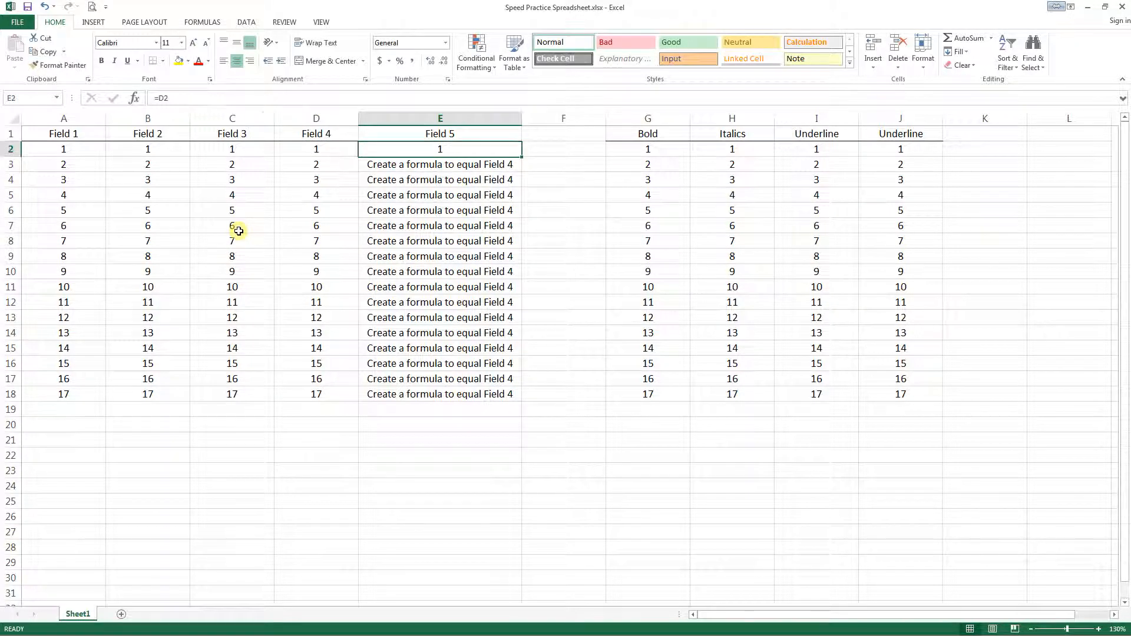
key(Down)
key(Down)
key(Down)
key(Up)
key(Up)
key(Up)
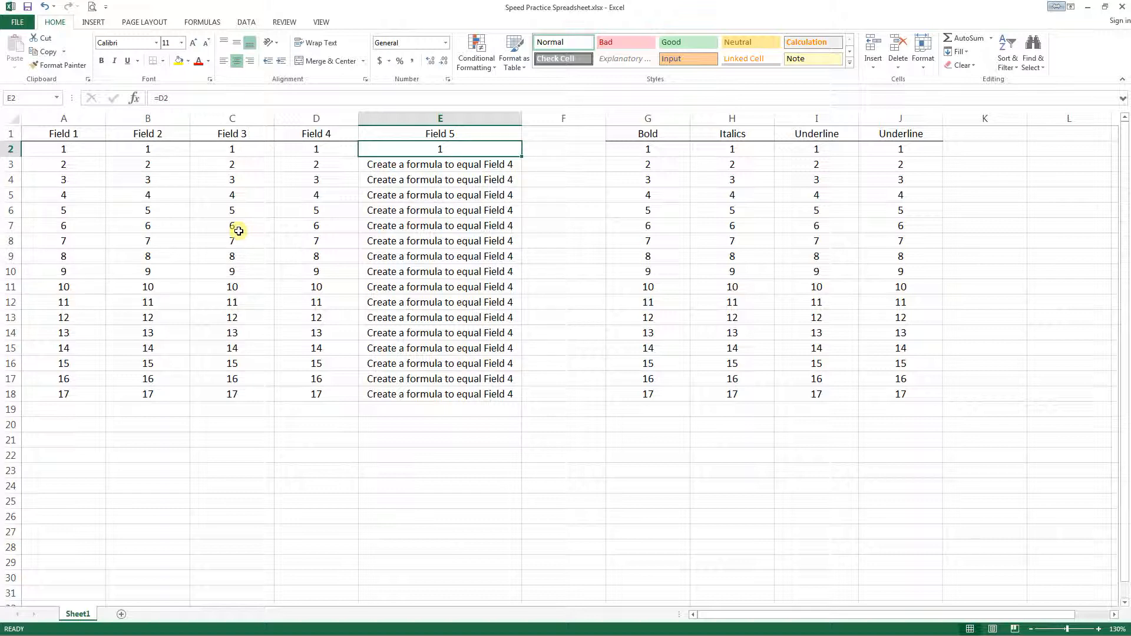
key(ctrl+c)
key(ctrl+shift+Down)
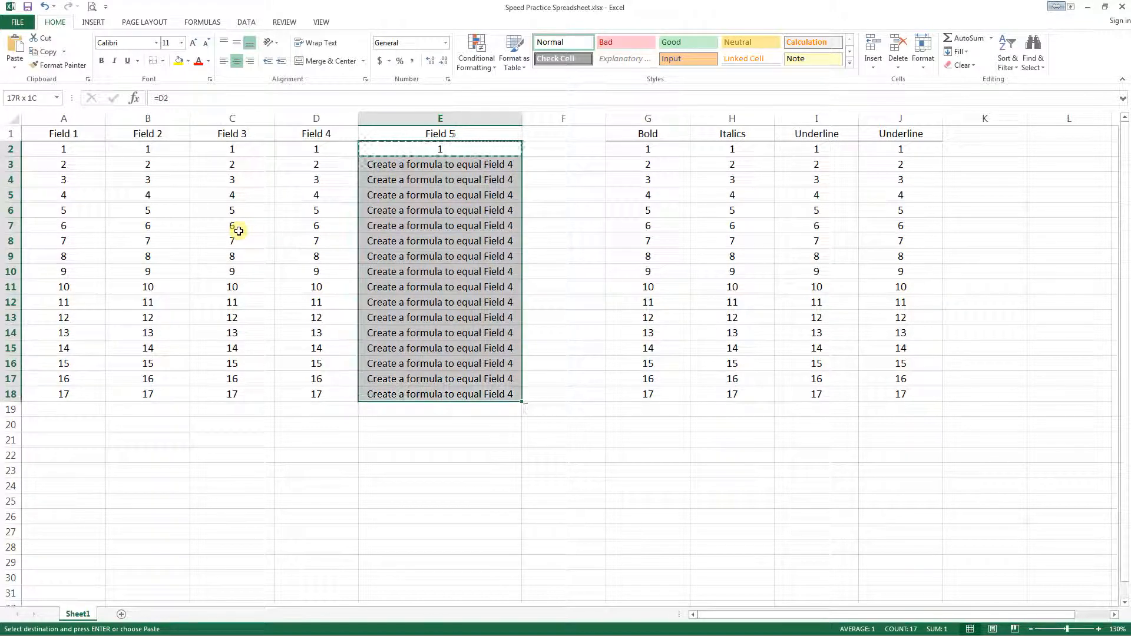
key(Return)
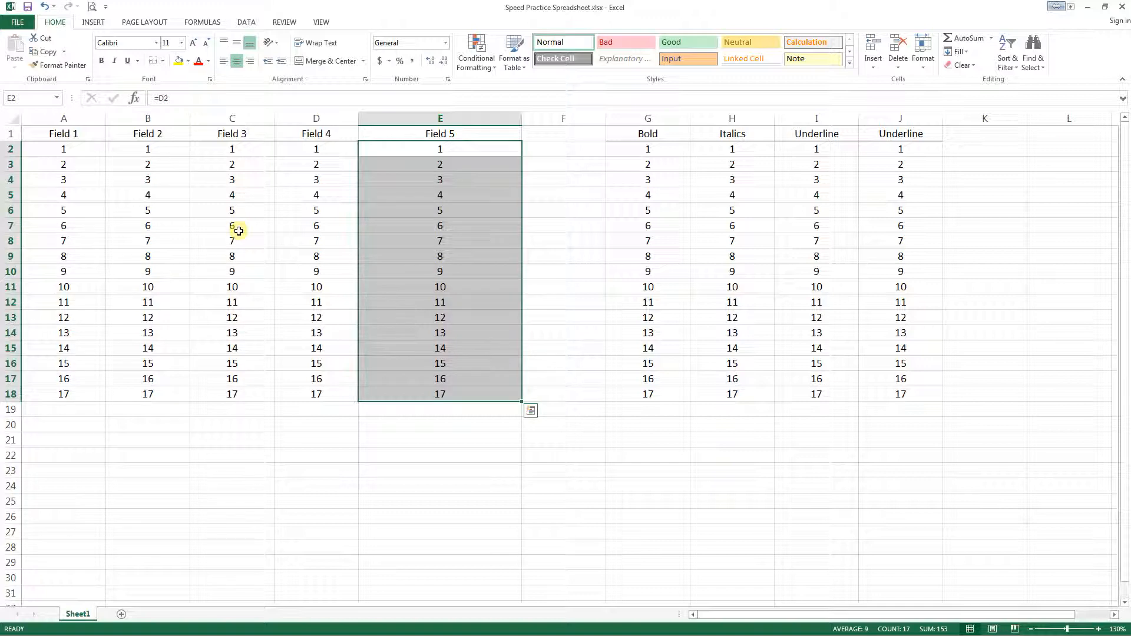
- Examine the formulas in several Field 5 cells to see how the row reference changes from cell to cell
key(Down)
key(Down)
key(Down)
key(Down)
key(Down)
key(Down)
key(Down)
key(Down)
key(Down)
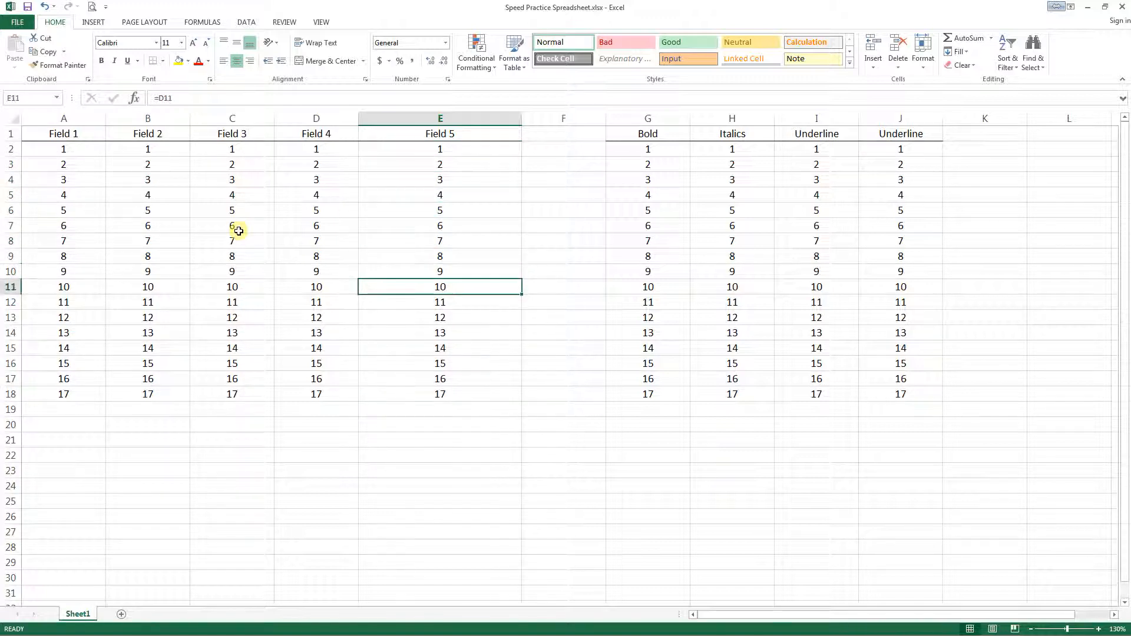
key(Down)
key(Up)
key(Up)
key(Up)
key(Up)
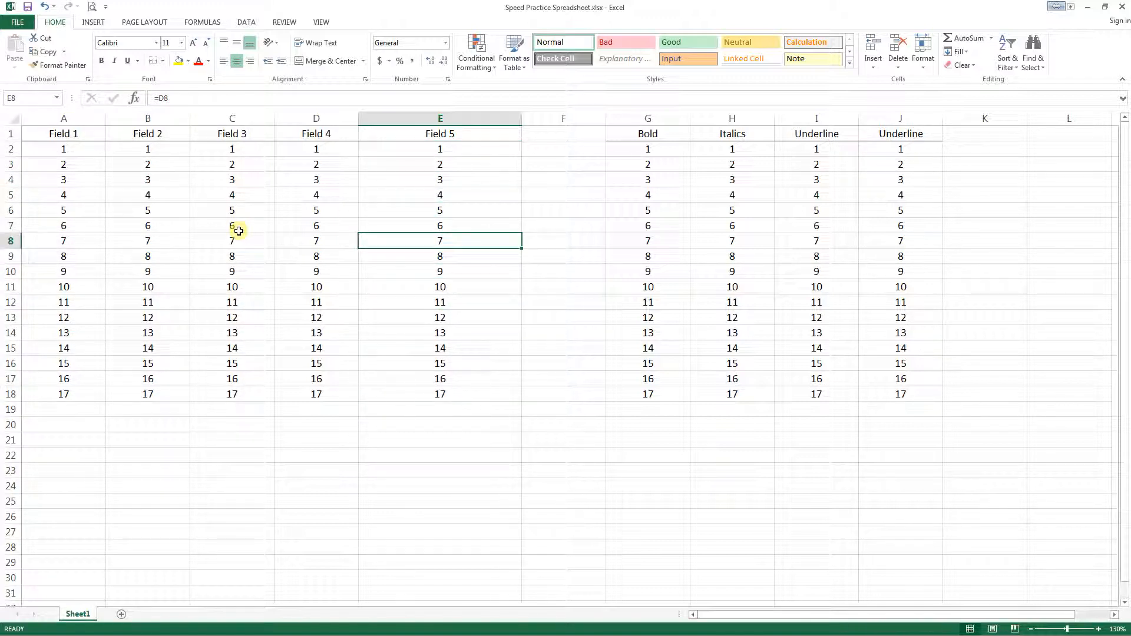
key(Up)
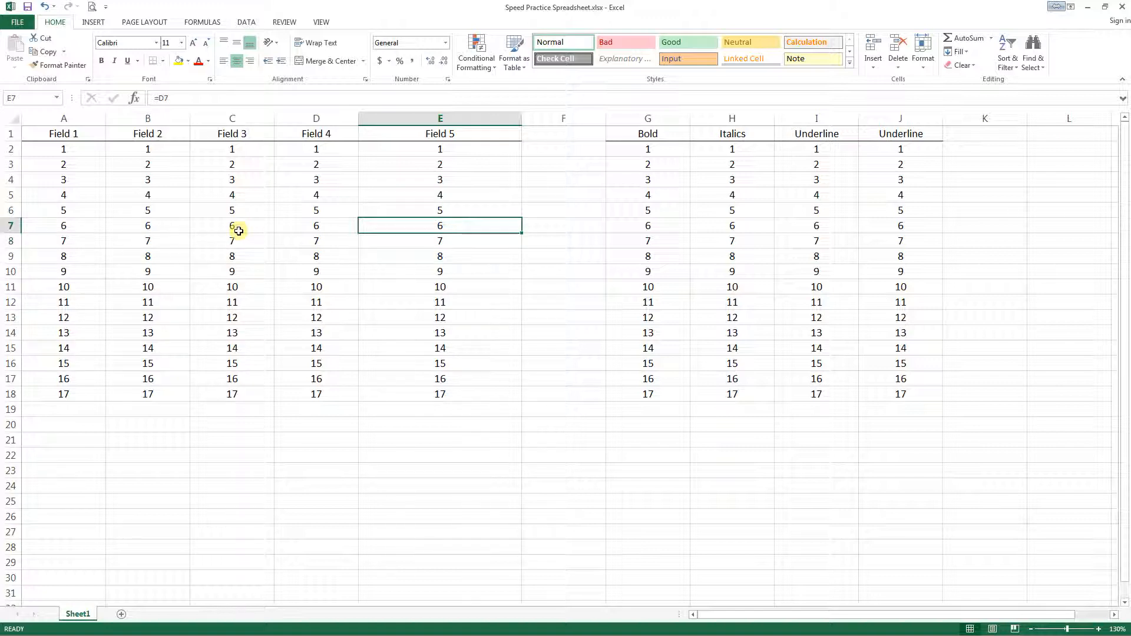
key(Down)
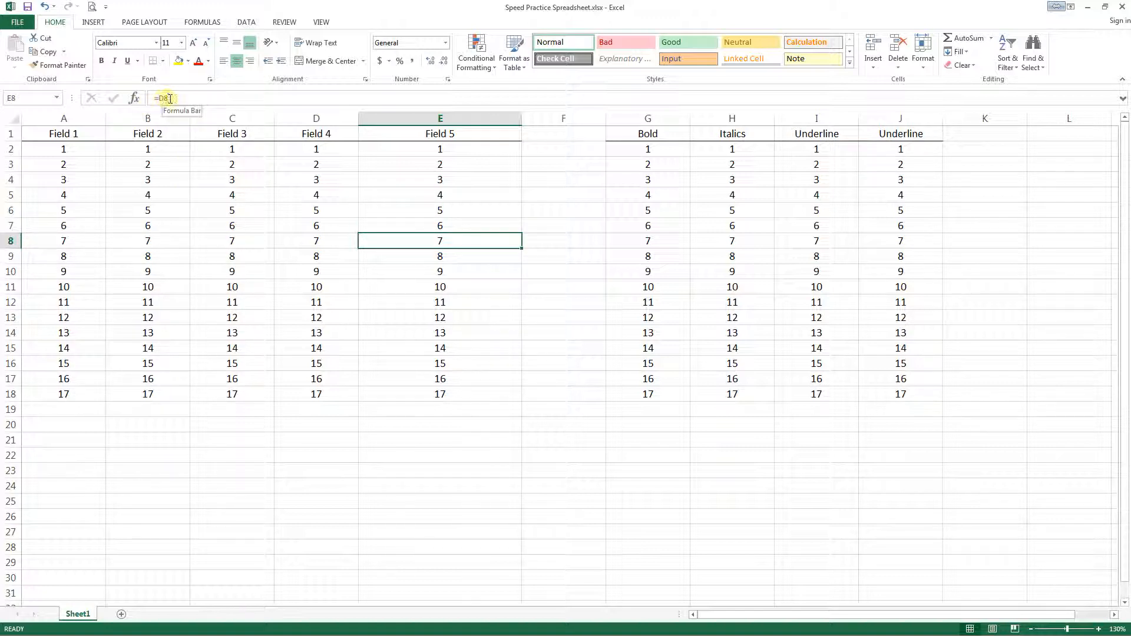
key(Down)
key(Down)
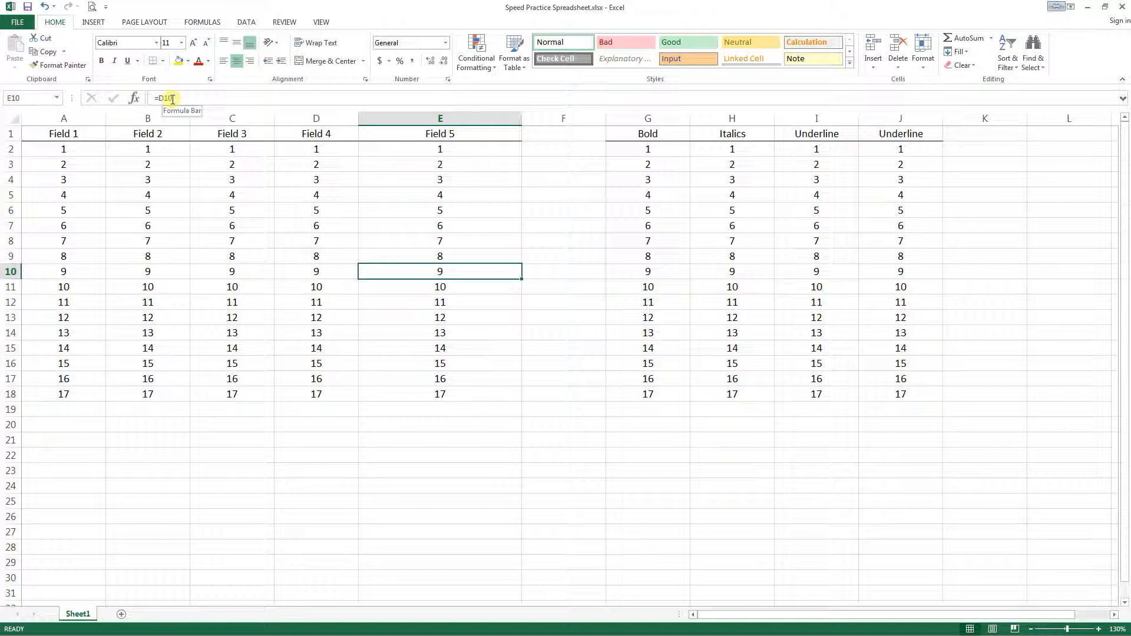
key(Up)
key(Up)
key(Up)
key(Up)
key(Up)
key(Up)
key(Up)
key(Up)
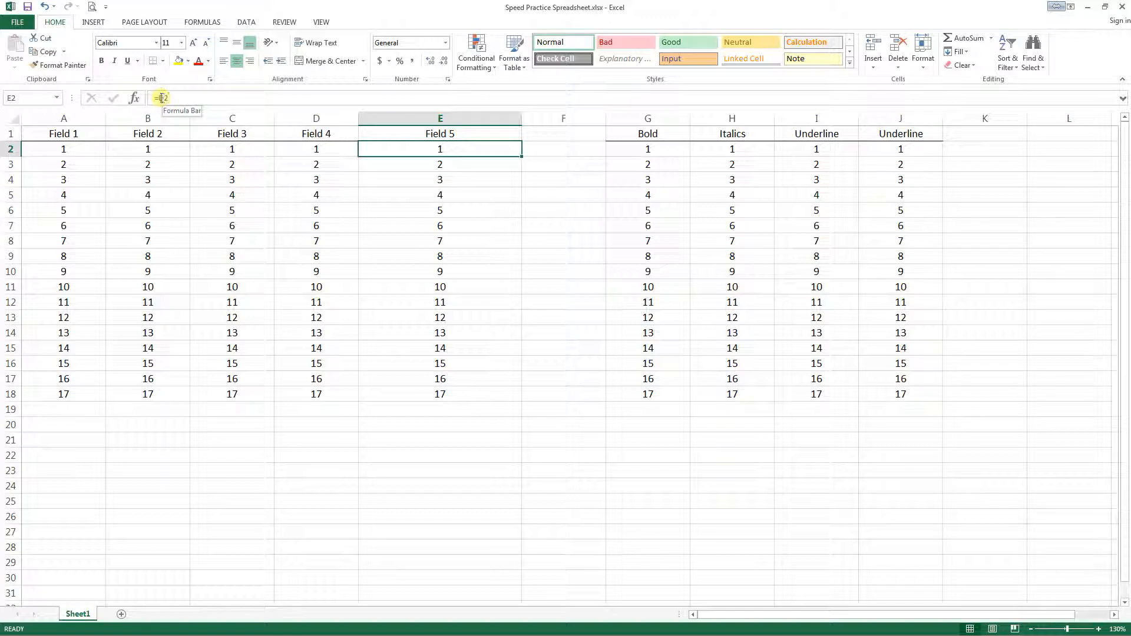
- Edit the formula in E2 to =$D2 to lock its column reference, and reselect E2
click(159, 98)
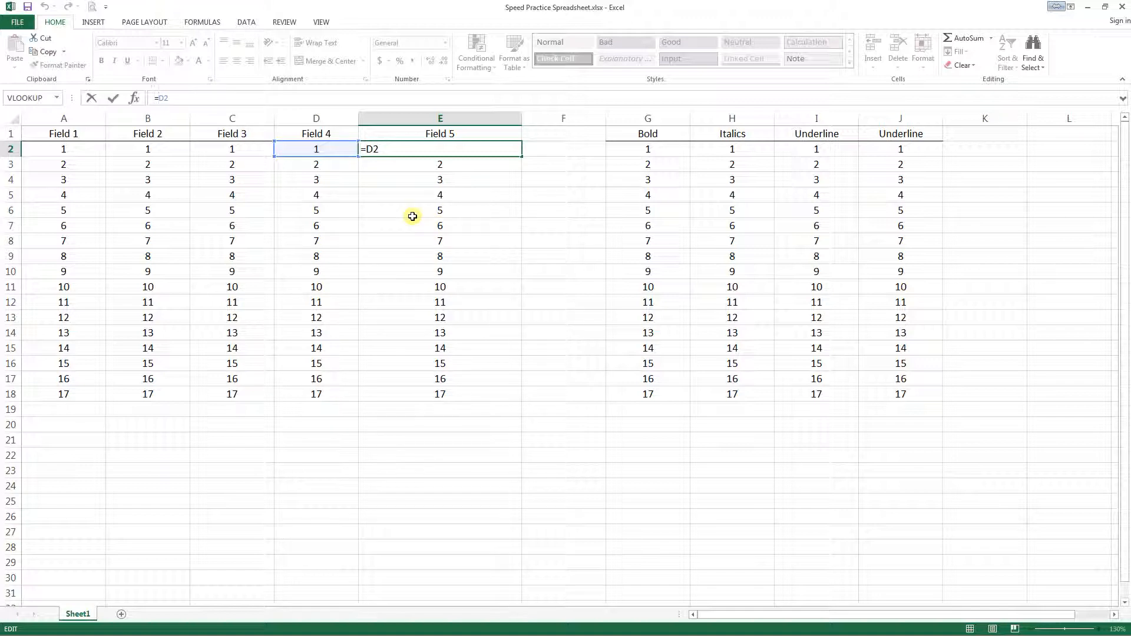
text($)
key(Return)
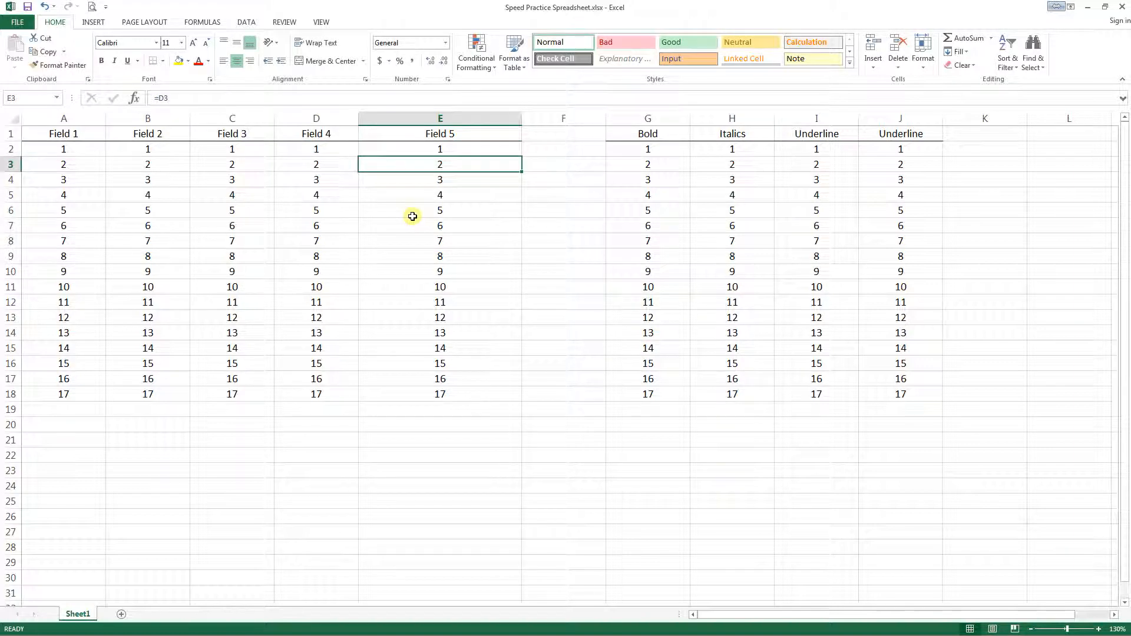
key(Up)
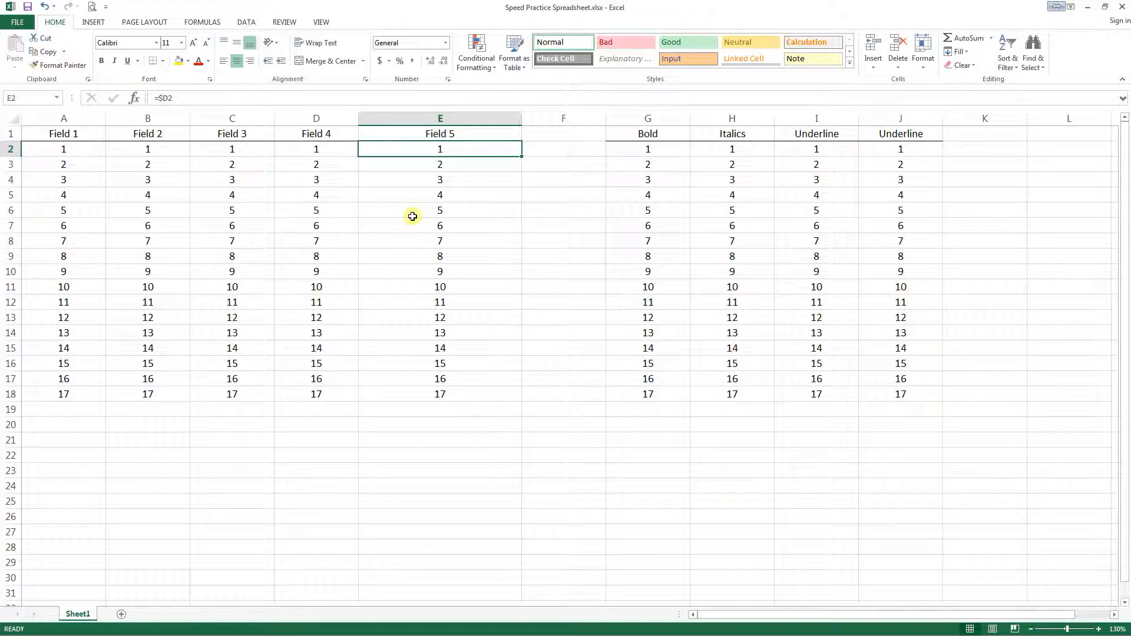
- Copy the E2 formula across to F2, and copy it on down into F3 and F4
key(ctrl+c)
key(Right)
key(Return)
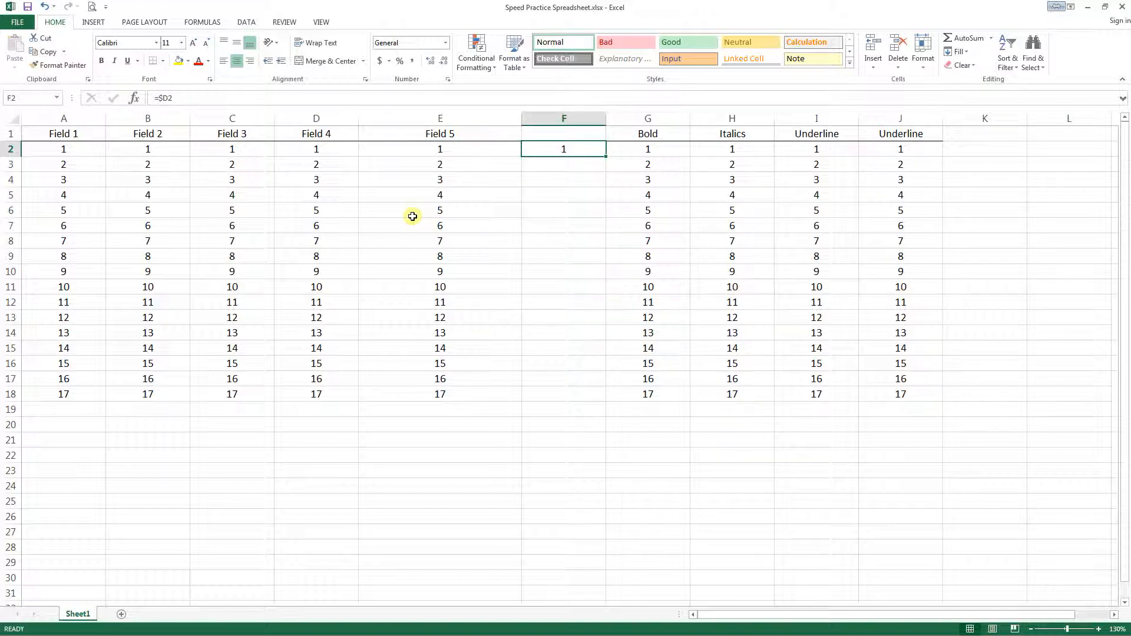
key(ctrl+c)
key(Down)
key(Return)
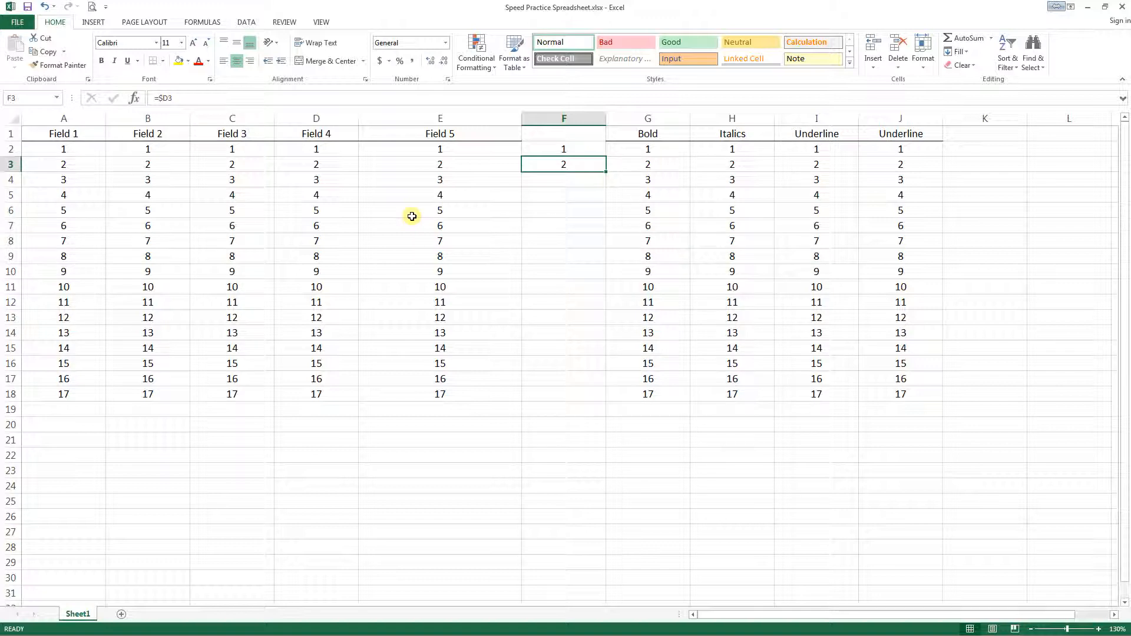
key(ctrl+c)
key(Down)
key(Return)
- Compare the formulas in E2 and F2, clear the test cells F2:F4, and return to E2
key(Up)
key(Up)
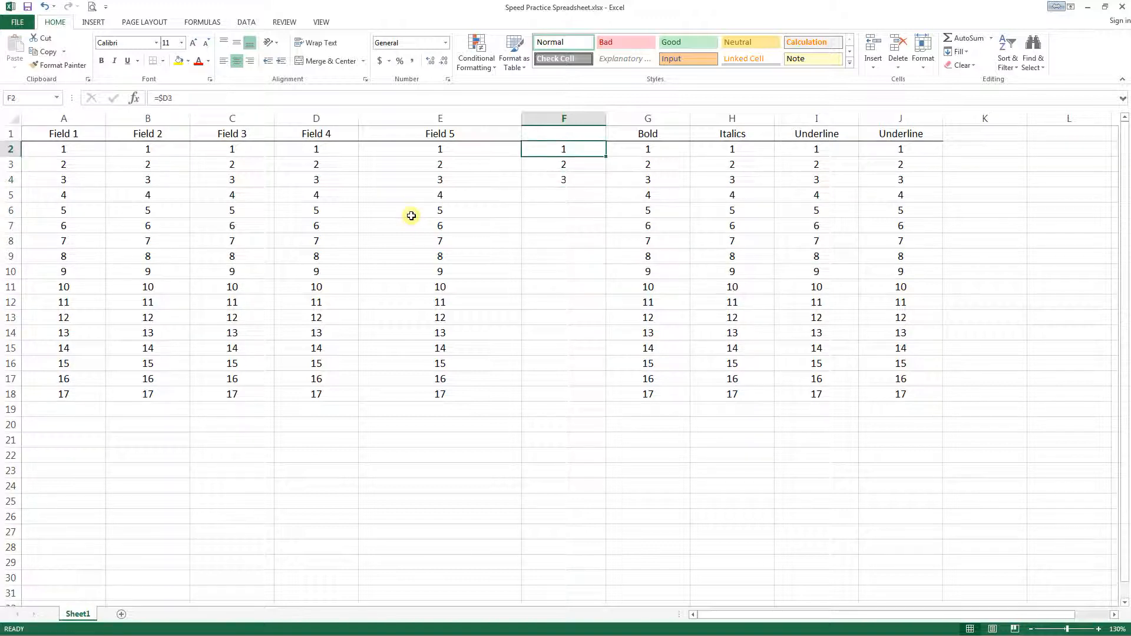
key(Left)
key(Right)
key(shift+Down)
key(shift+Down)
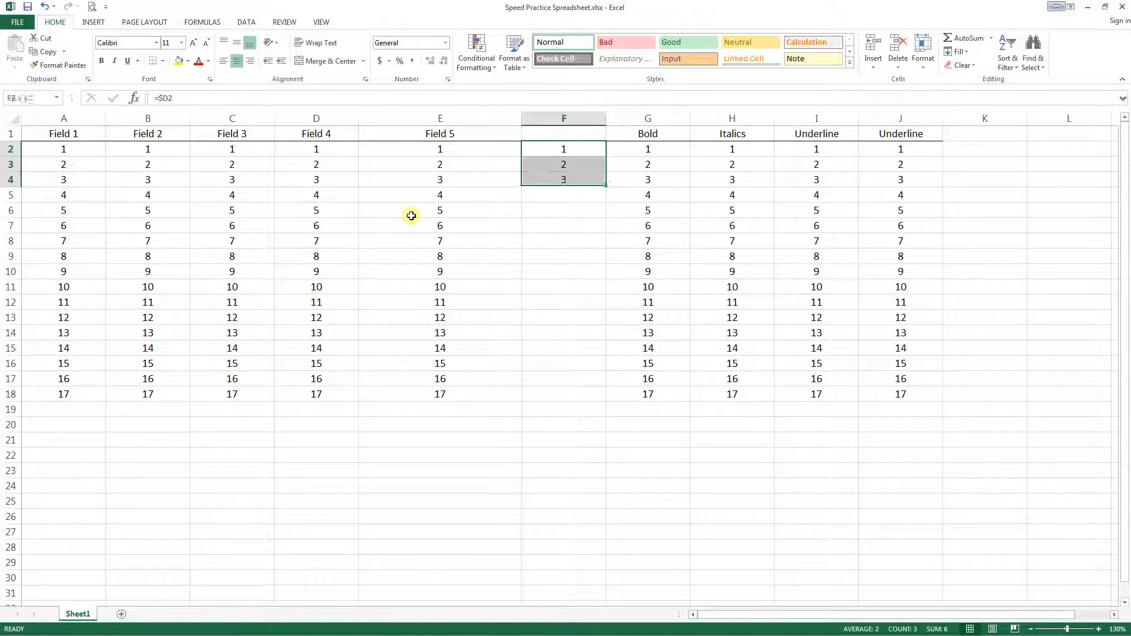
key(Delete)
key(Left)
key(Left)
key(Right)
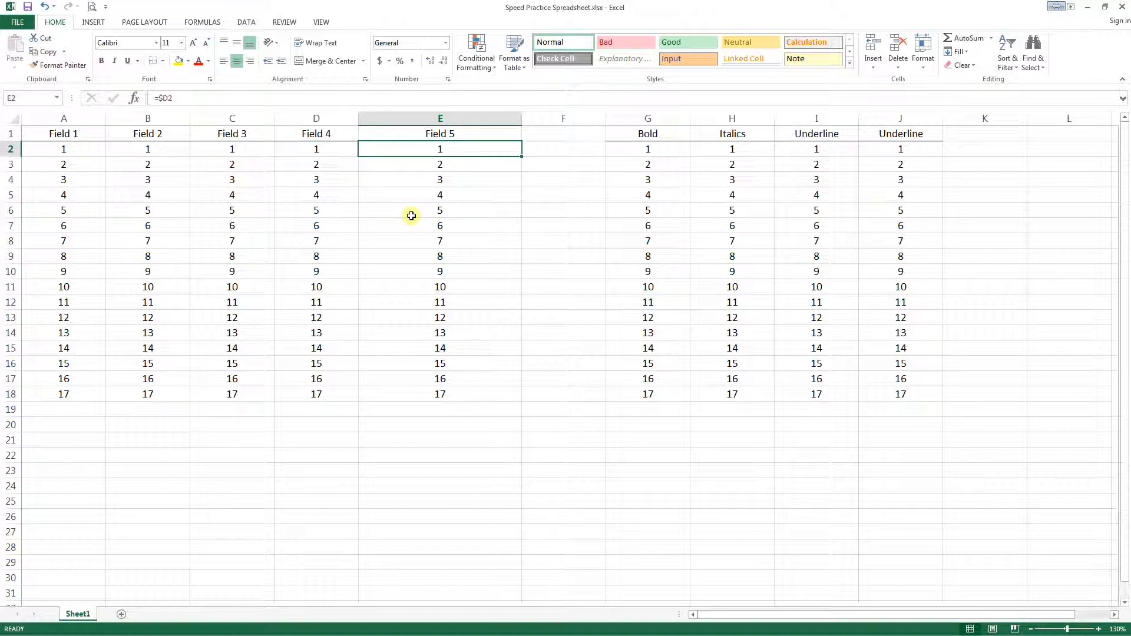
- Edit the formula in E2 to =$D$2 to lock both its column and row references, and reselect E2
key(F2)
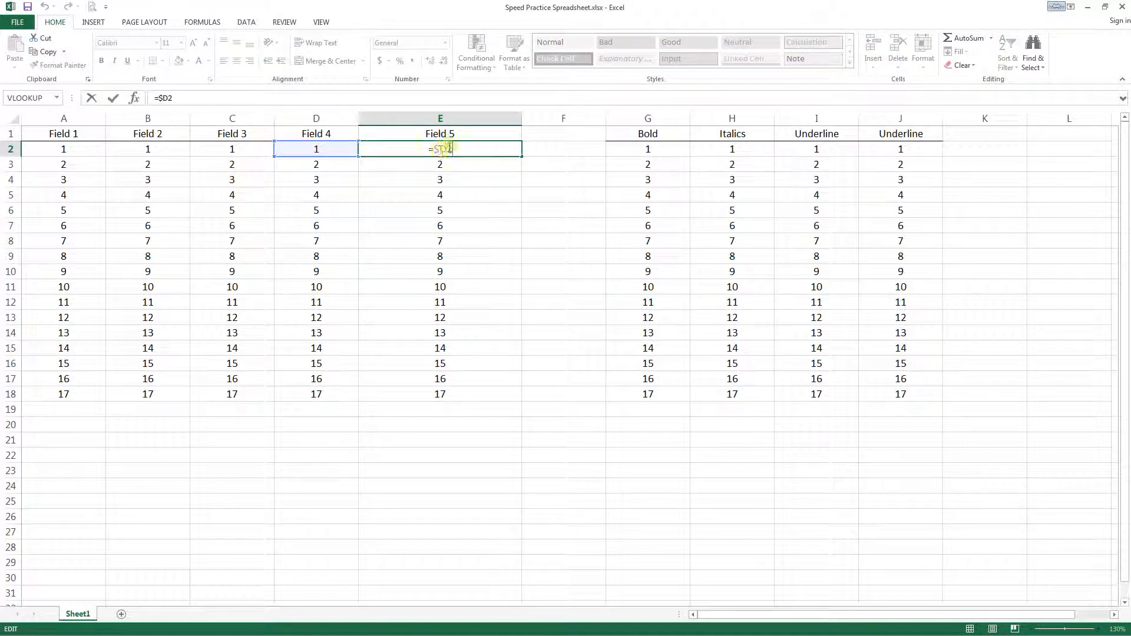
click(446, 149)
text($)
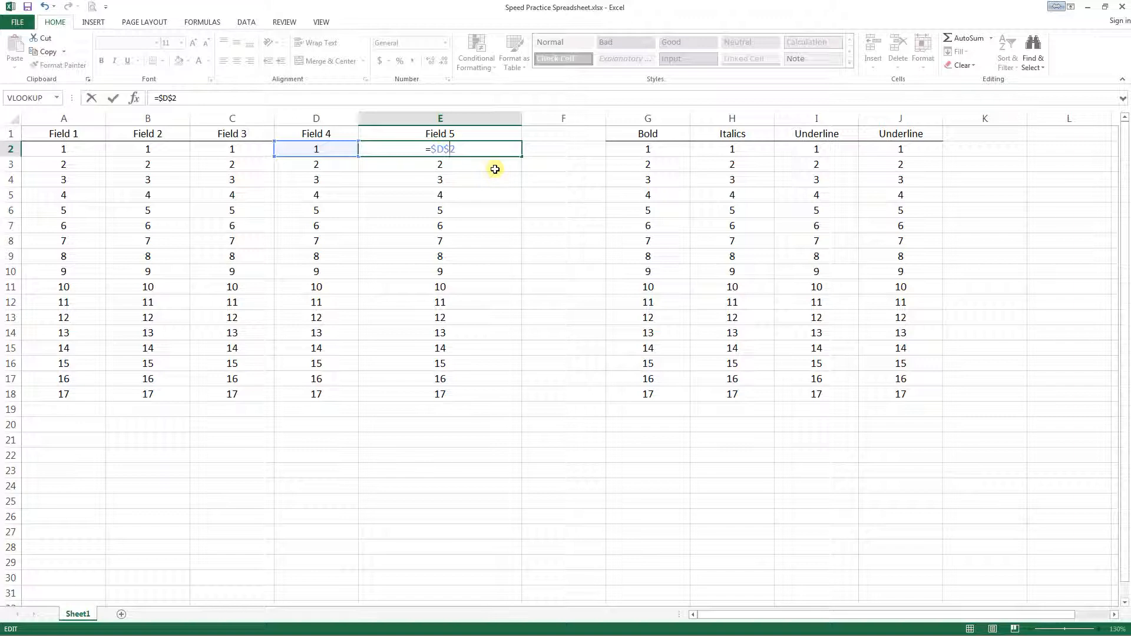
key(Return)
key(Up)
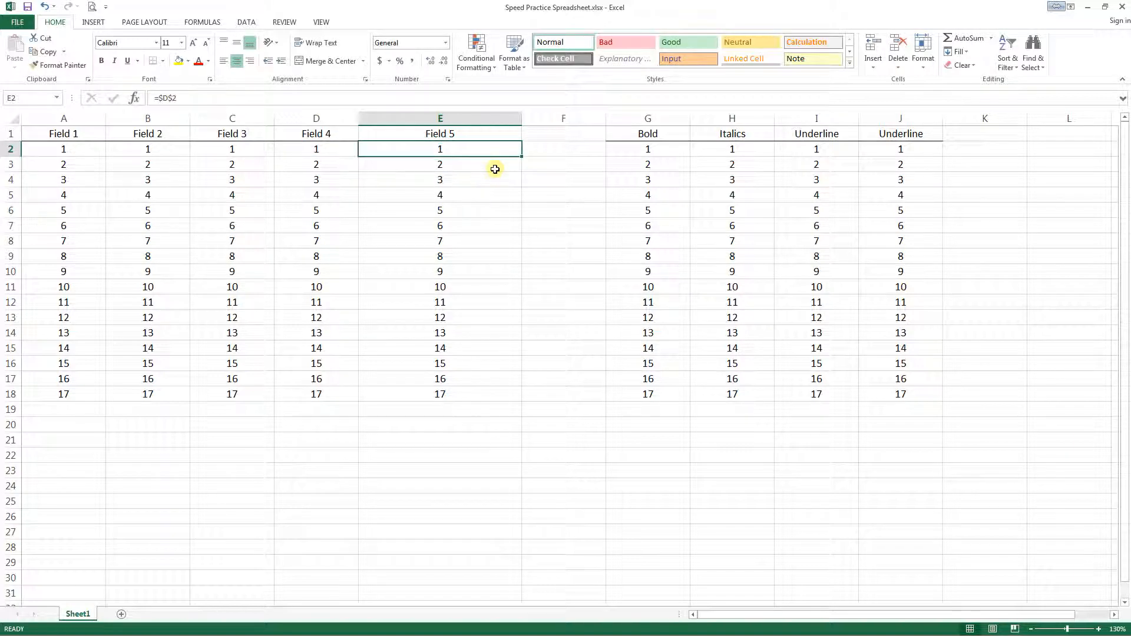
- Copy the E2 formula down through E18 and step through the Field 5 cells to check their references
key(ctrl+c)
key(ctrl+shift+Down)
key(Return)
key(Up)
key(Down)
key(Down)
key(Down)
key(Down)
key(Down)
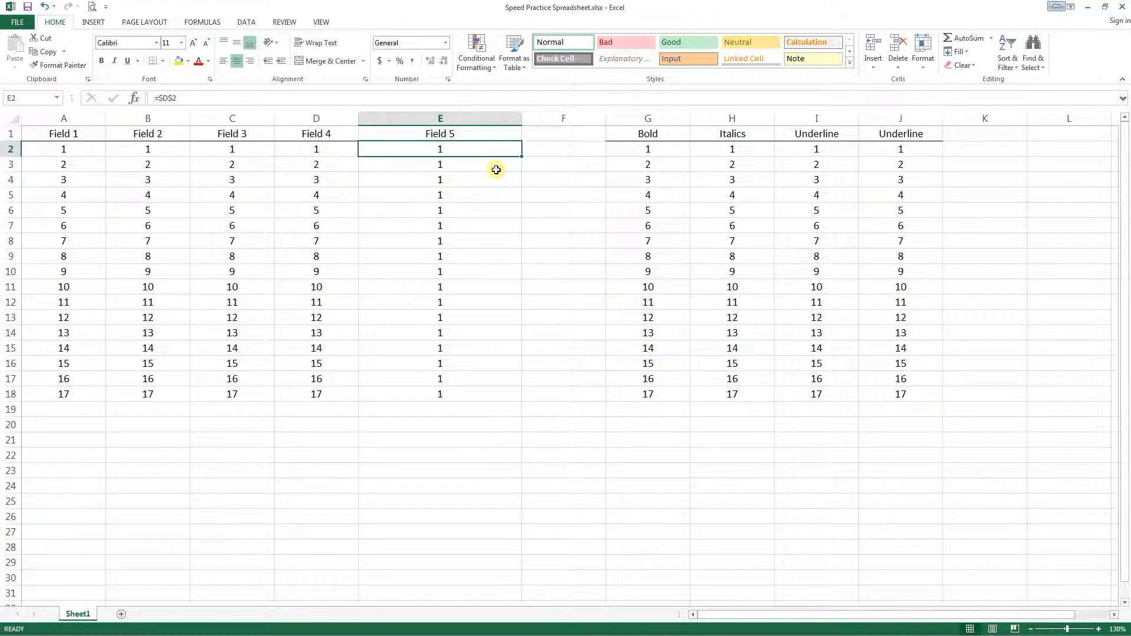
key(Down)
key(Down)
key(Down)
key(Down)
key(Down)
key(Down)
key(Down)
key(Down)
key(Down)
key(Down)
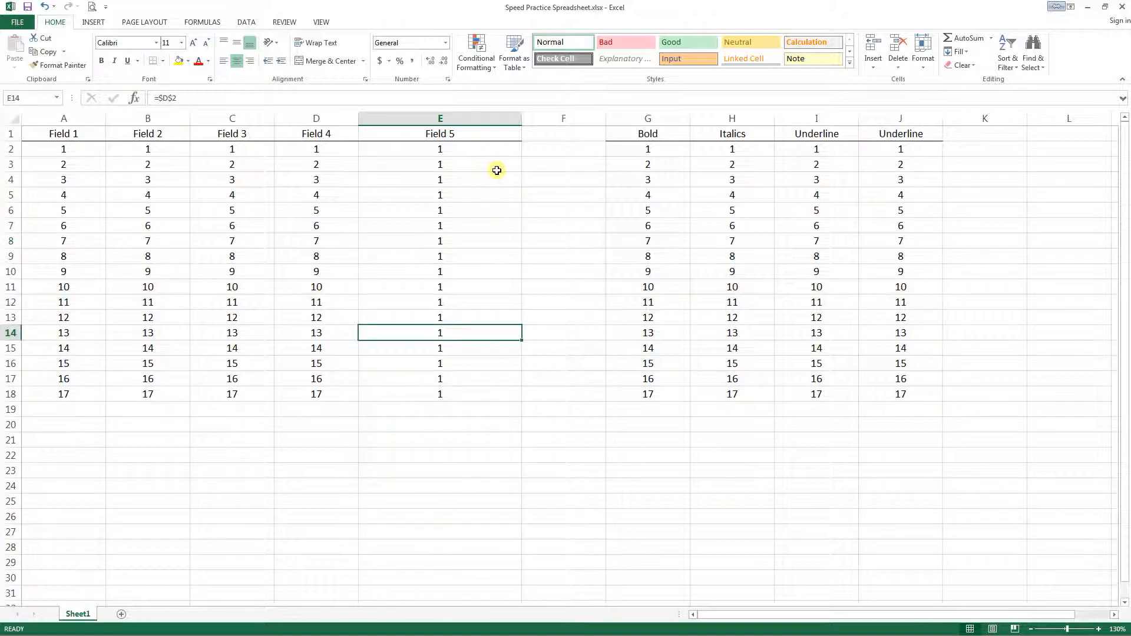
- Undo the last copy of the formula down Field 5 and return to E2
key(ctrl+z)
key(Up)
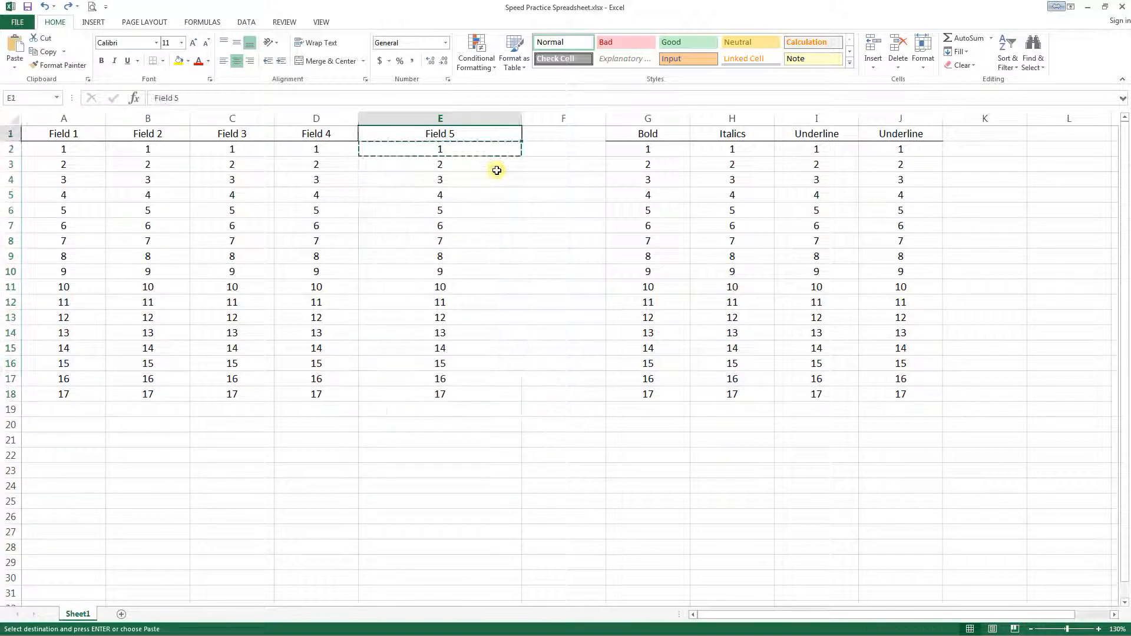
key(Down)
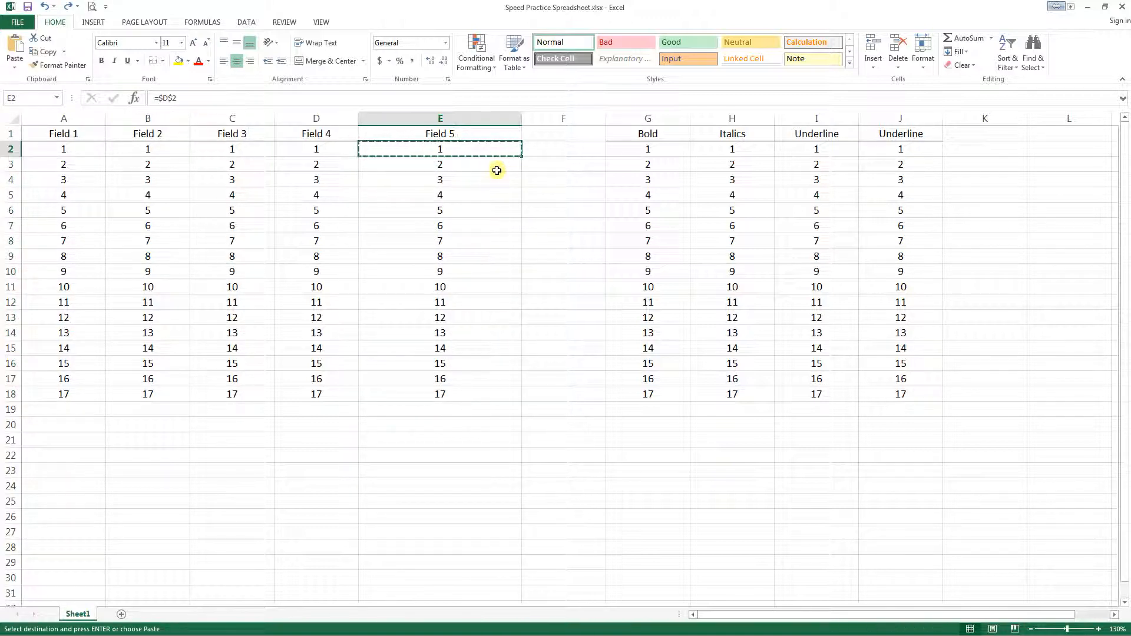
- Remove both dollar signs from the E2 formula to make it =D2, and reselect E2
key(F2)
key(BackSpace)
key(Right)
key(Right)
key(BackSpace)
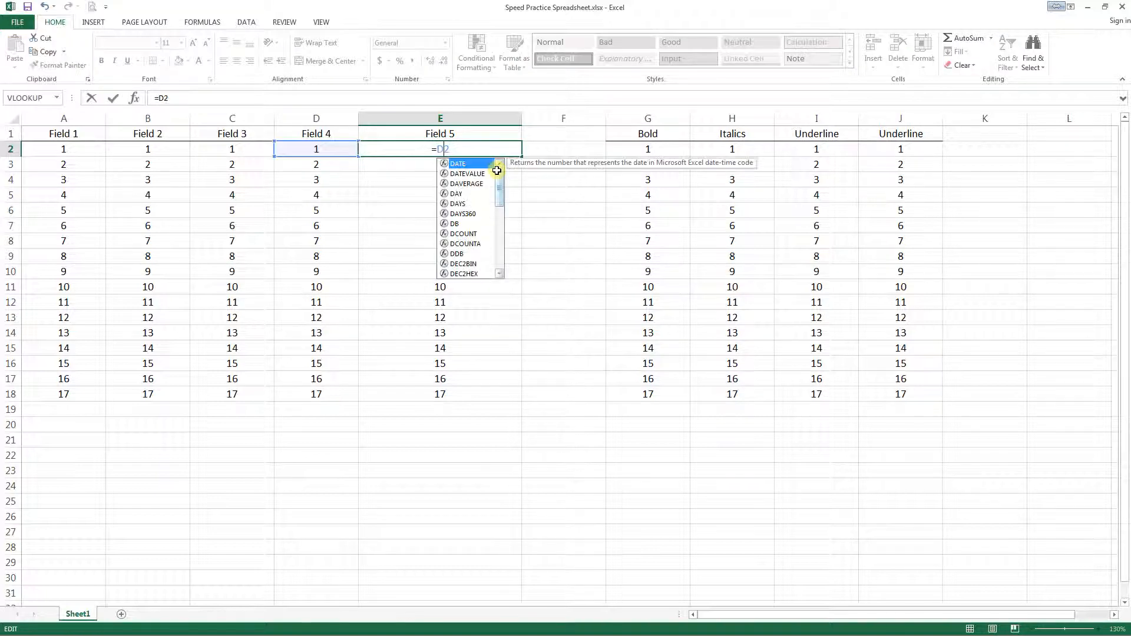
key(Return)
key(Up)
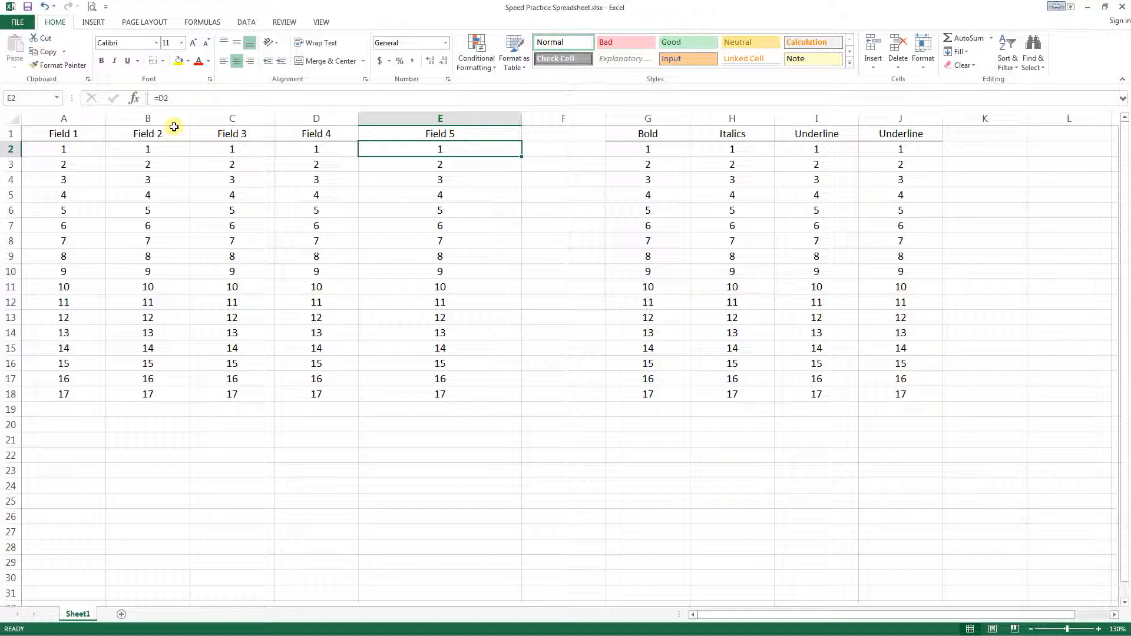
- Toggle the D2 reference in E2 to fully absolute so that the formula becomes =$D$2
key(F2)
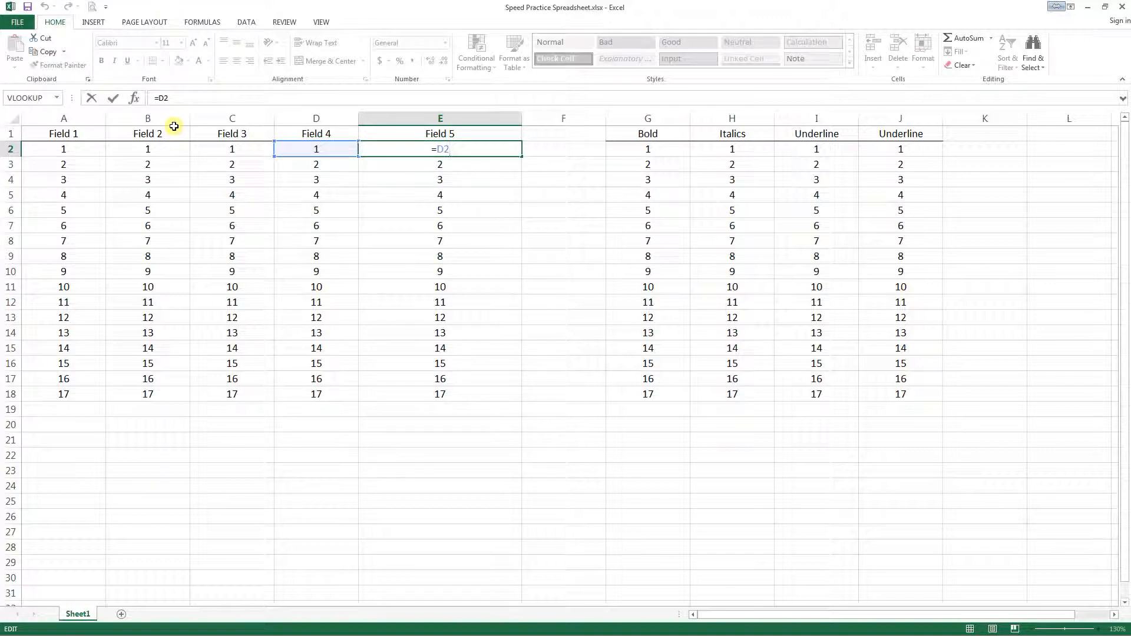
key(Left)
key(F4)
key(Return)
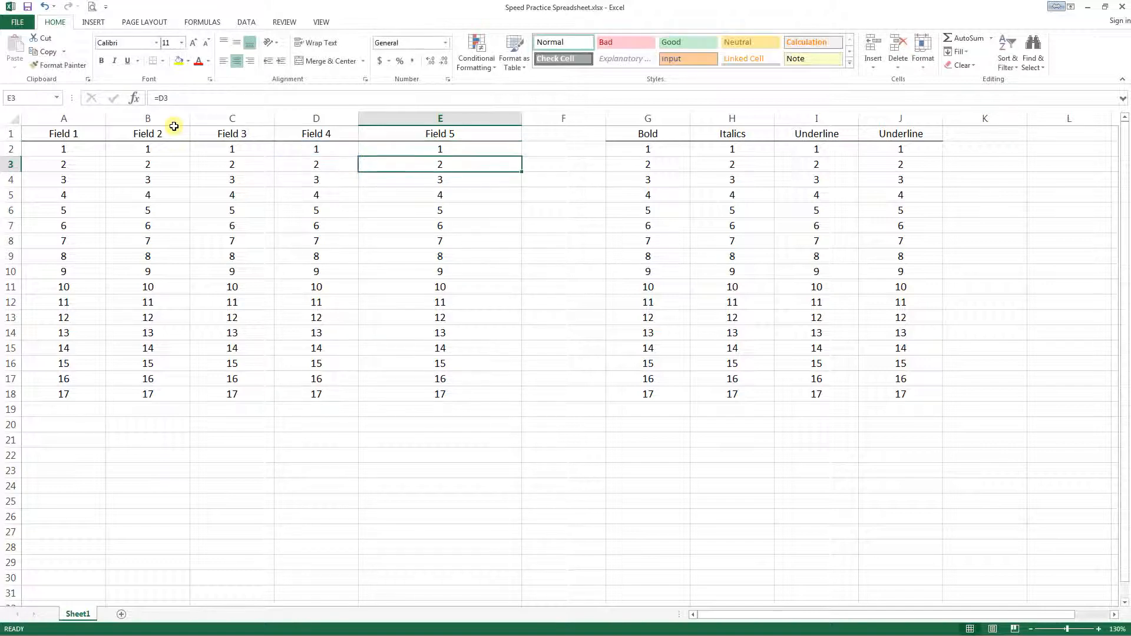
- Copy the locked E2 formula over the Field 5 cells down to E18, and move down through them to check the reference
key(Up)
key(ctrl+c)
key(ctrl+shift+Down)
key(ctrl+v)
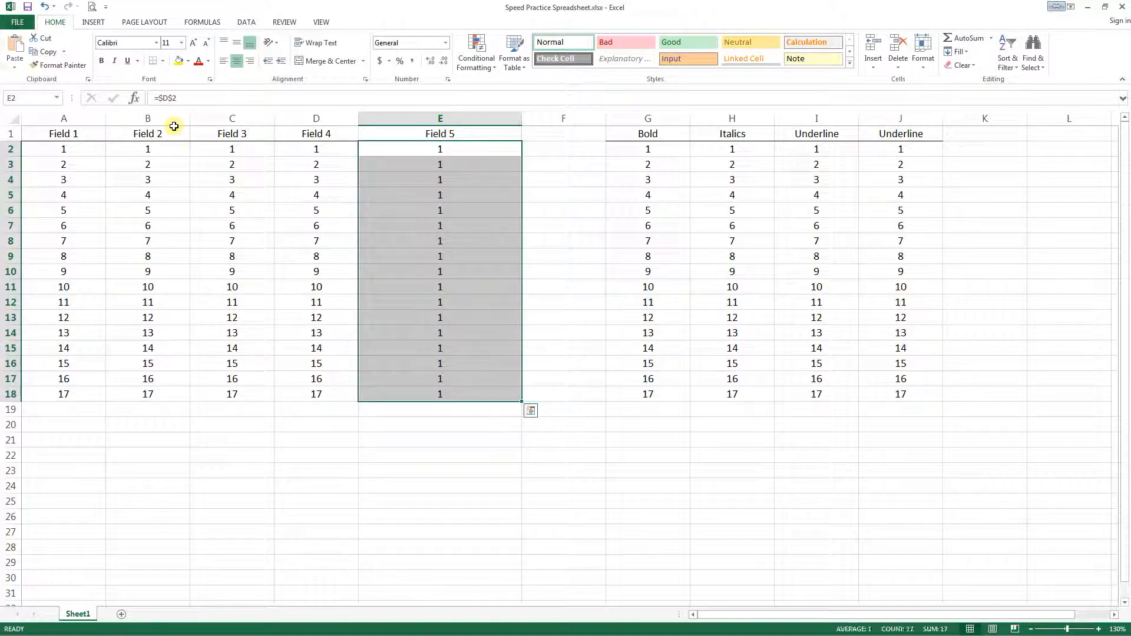
key(Escape)
key(Down)
key(Down)
key(Down)
key(Down)
key(Down)
key(Down)
key(Down)
key(Down)
key(Down)
key(Down)
key(Down)
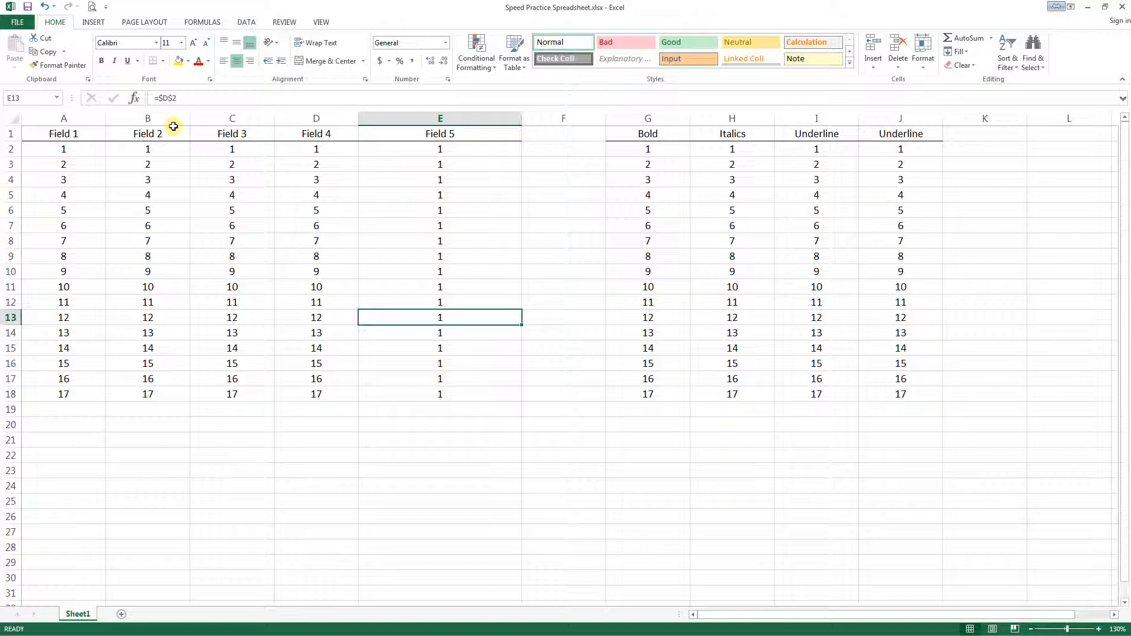
- Apply bold formatting to the whole Bold column, G1:G18, including its header
key(Right)
key(Right)
key(Up)
key(Up)
key(Up)
key(Up)
key(Up)
key(Up)
key(Up)
key(Up)
key(Up)
key(Up)
key(Up)
key(Up)
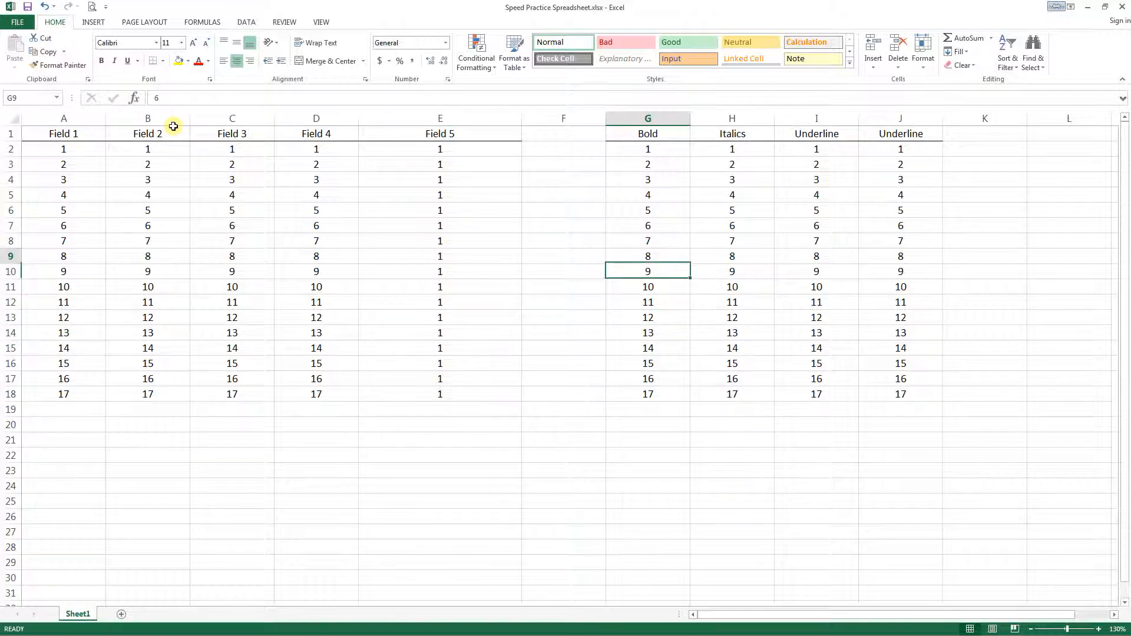
key(Down)
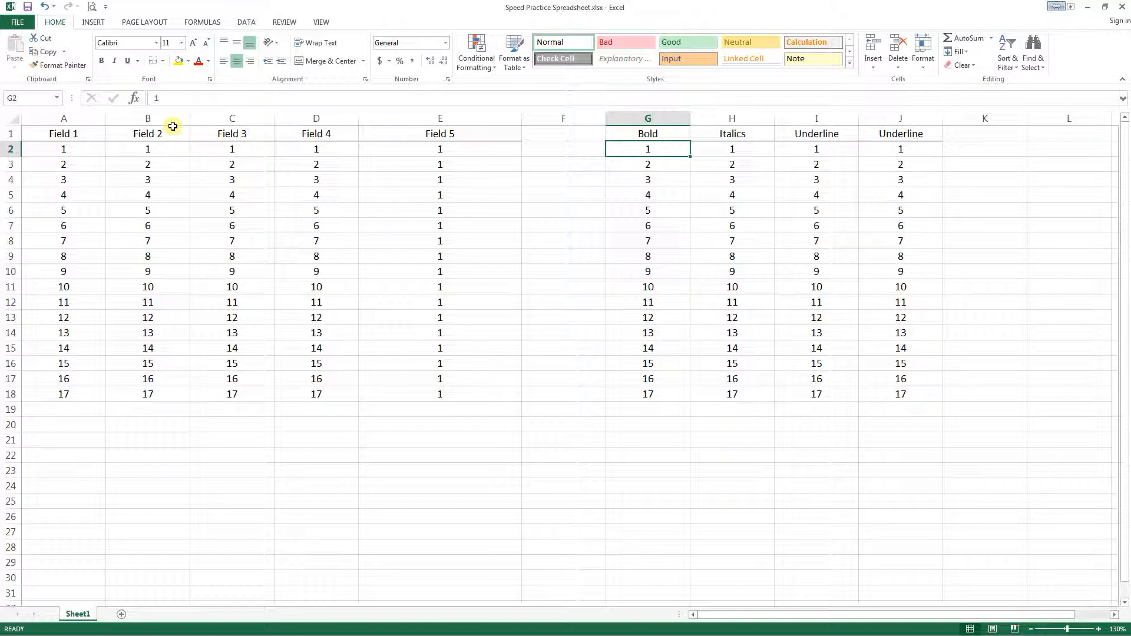
key(Up)
key(Down)
key(Up)
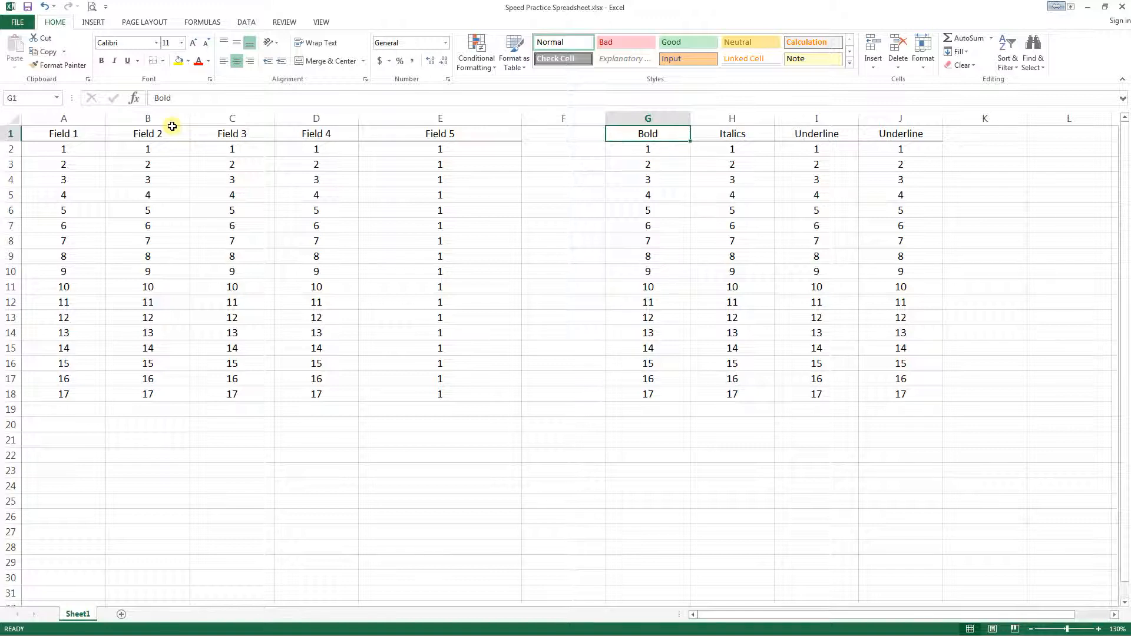
key(Right)
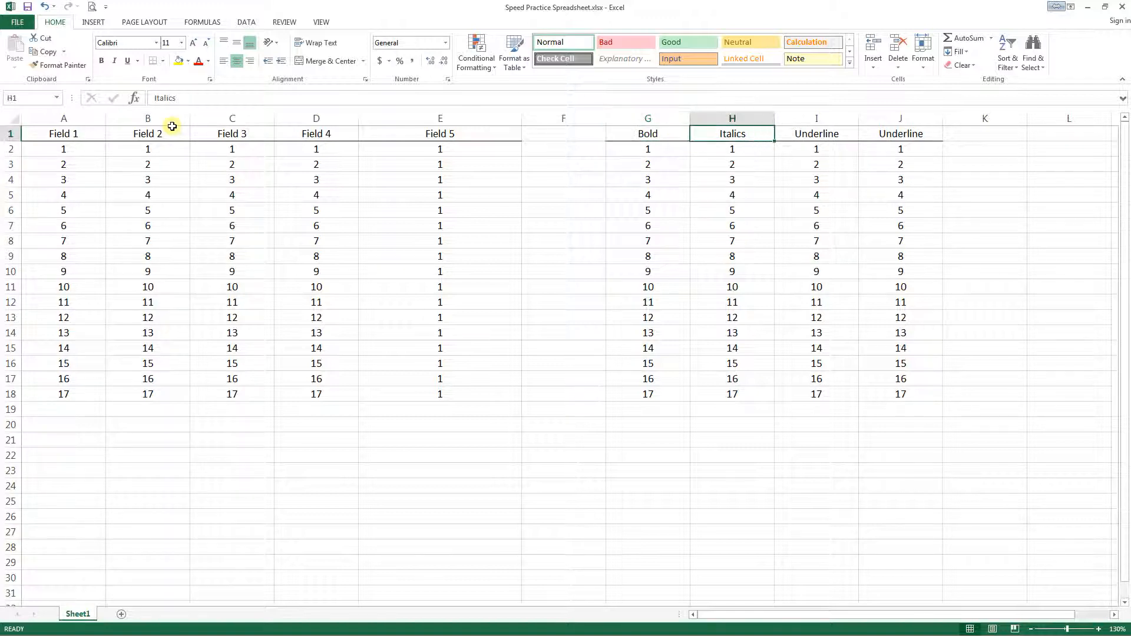
key(Left)
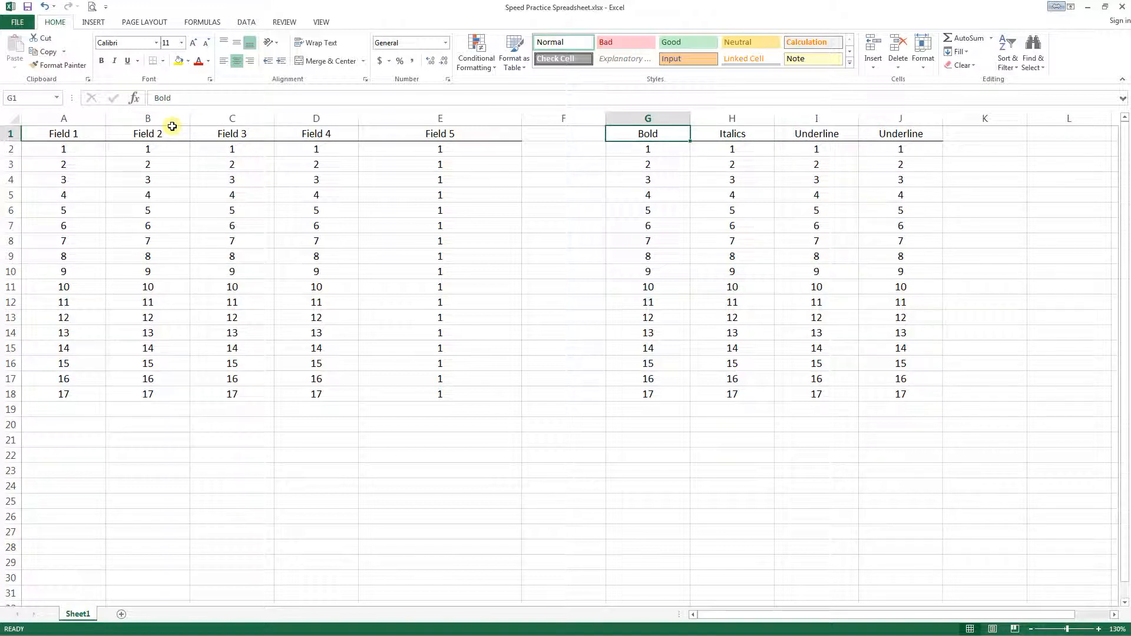
key(ctrl+shift+Down)
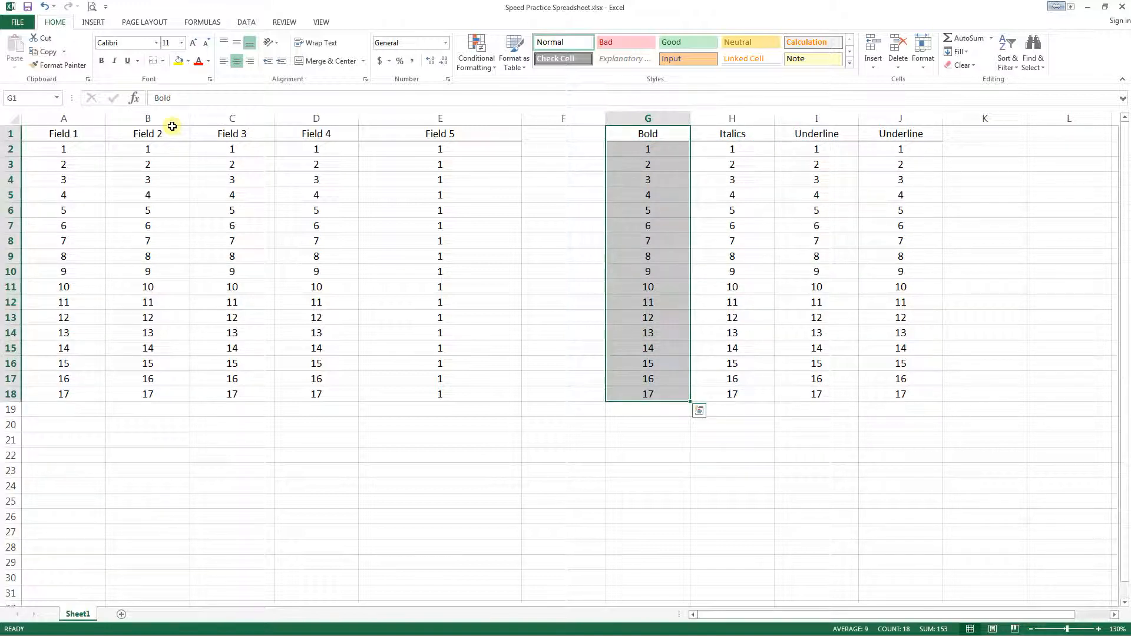
key(ctrl+b)
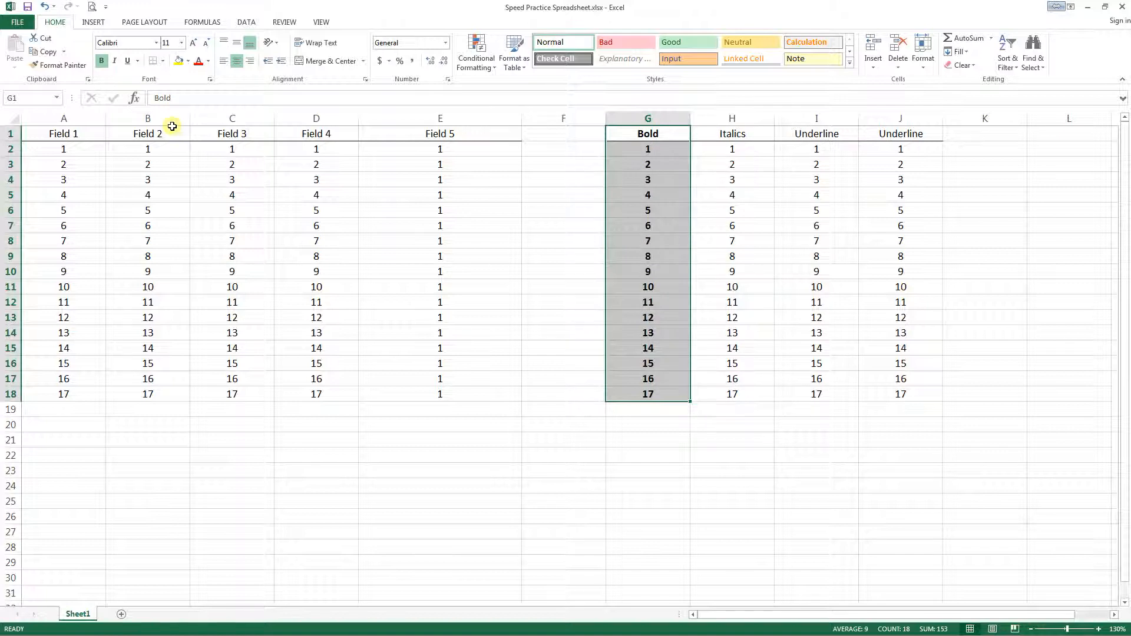
- Apply italic formatting to the whole Italics column, H1:H18, including its header
key(Right)
key(ctrl+shift+Down)
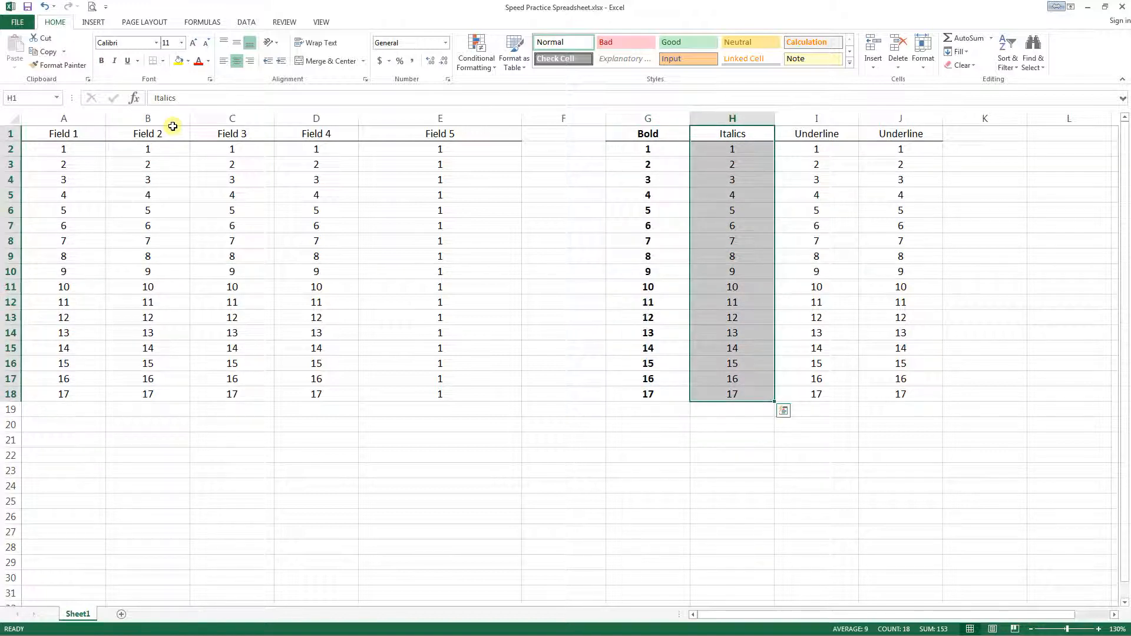
key(ctrl+i)
key(ctrl+shift+Up)
- Underline the first Underline column, I1:I18, including its header
key(Right)
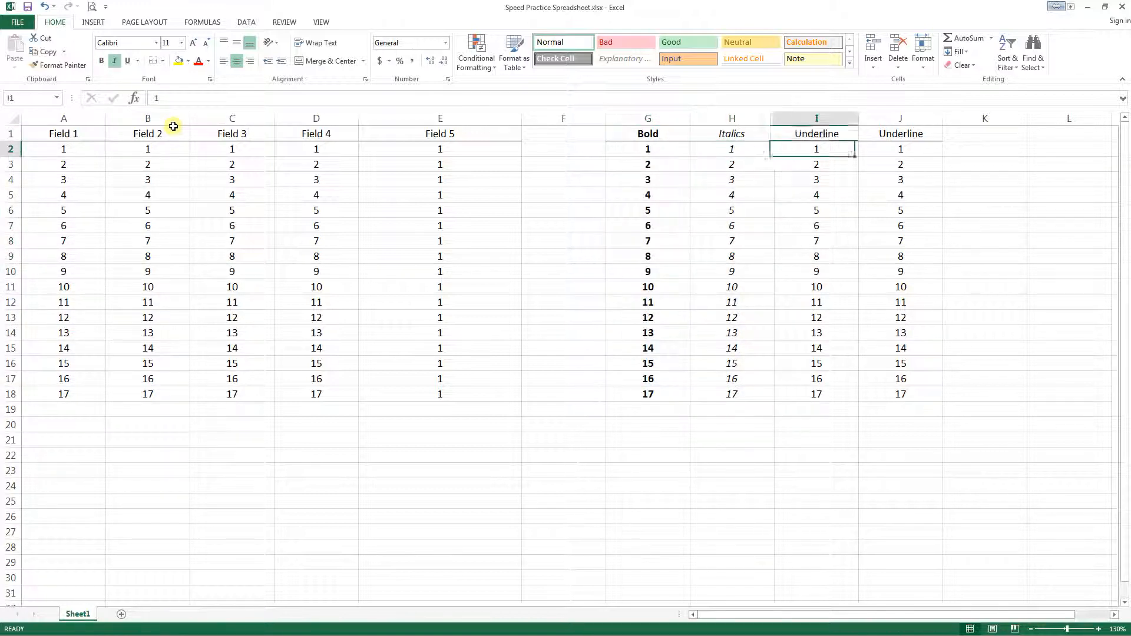
key(ctrl+shift+Down)
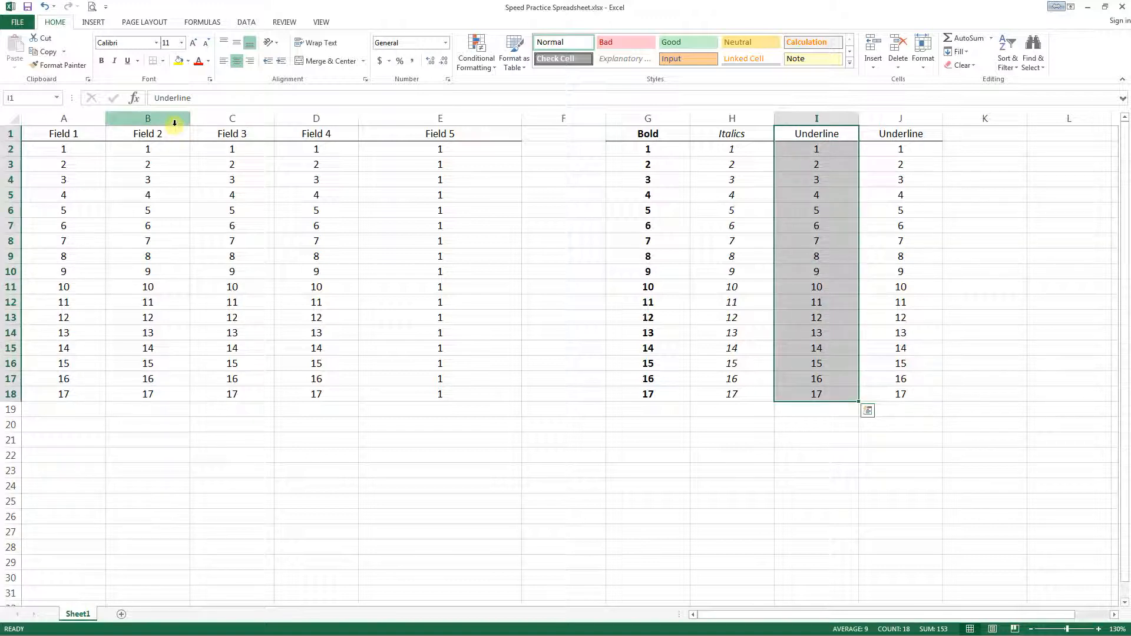
key(ctrl+u)
key(Down)
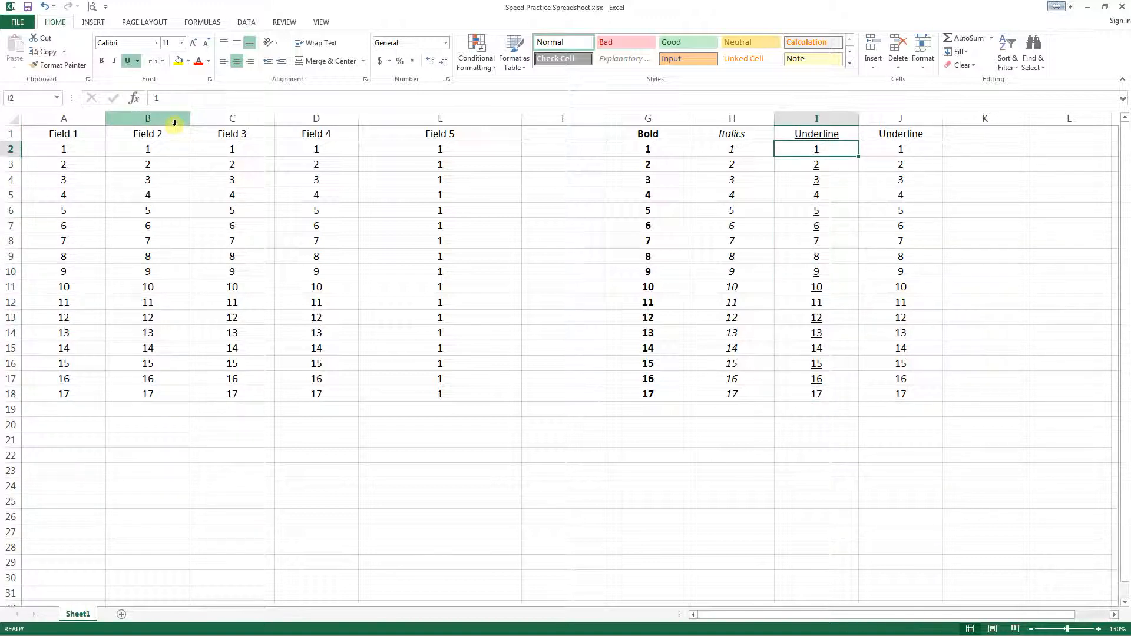
- Clear the contents of the duplicate Underline column, J1:J18, and move down to J7
key(Up)
key(Right)
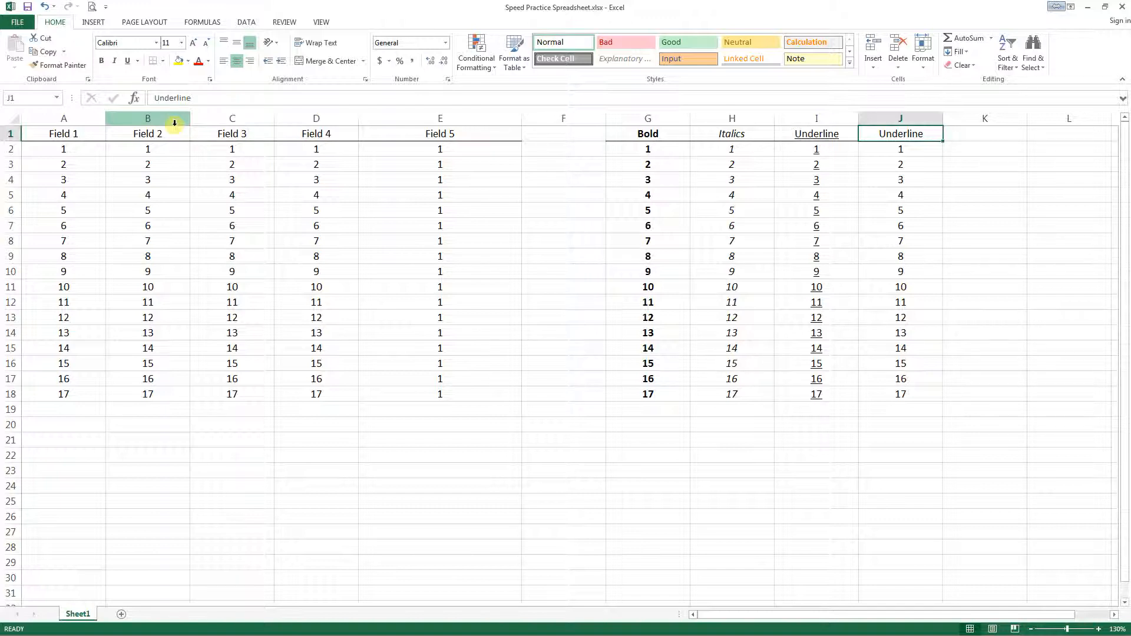
key(ctrl+shift+Down)
key(Delete)
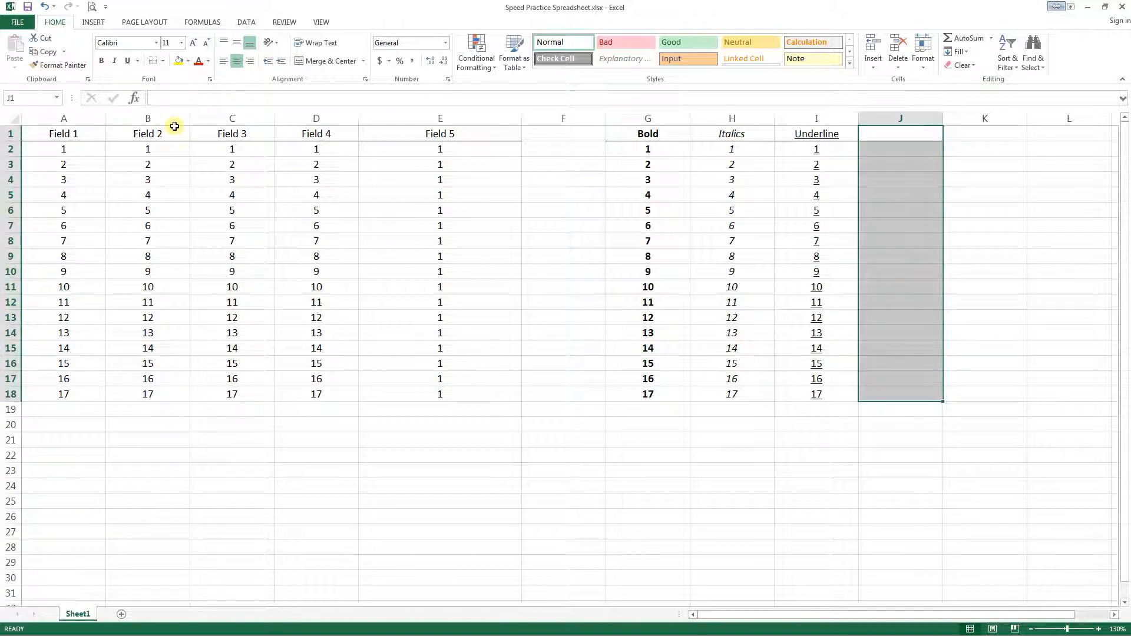
key(Down)
key(Down)
key(Down)
key(Down)
key(Down)
key(Down)
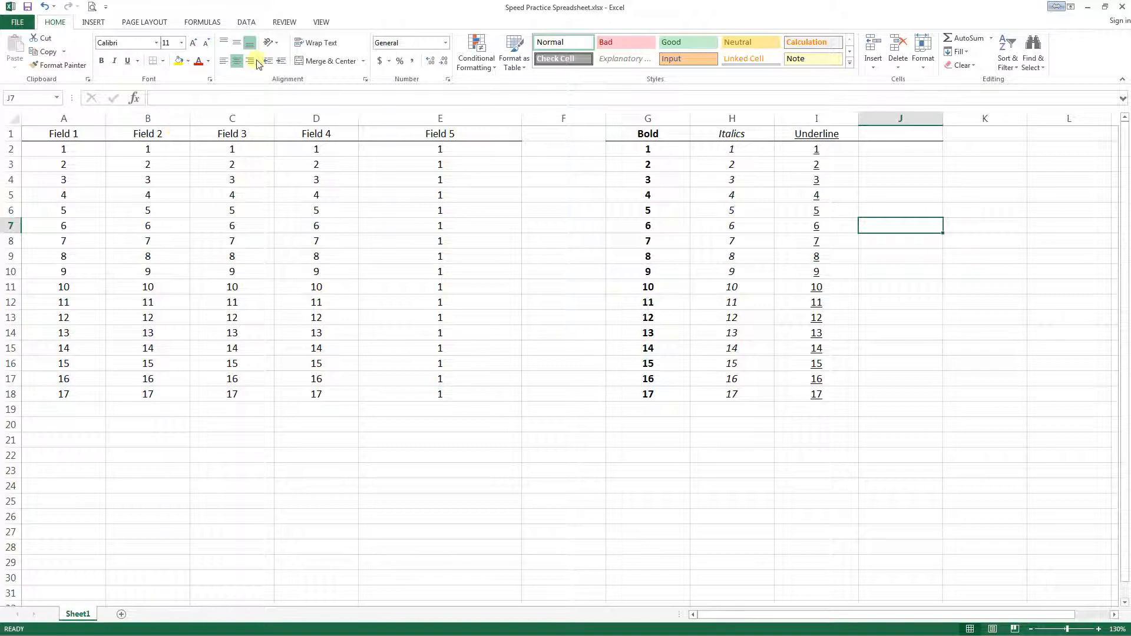
right_click(901, 119)
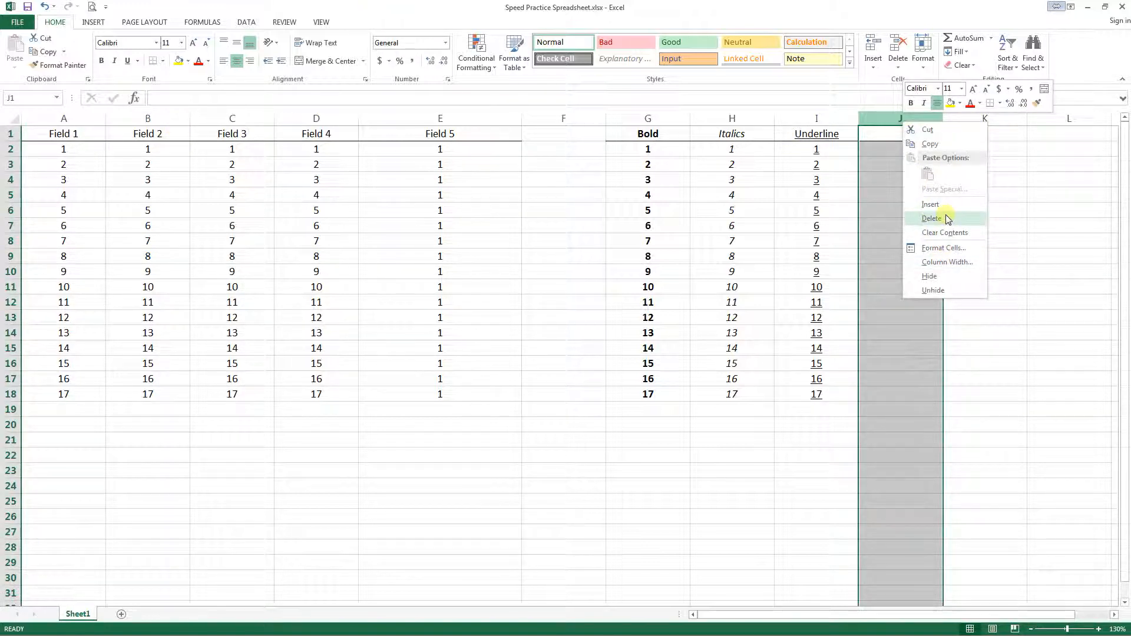
click(888, 151)
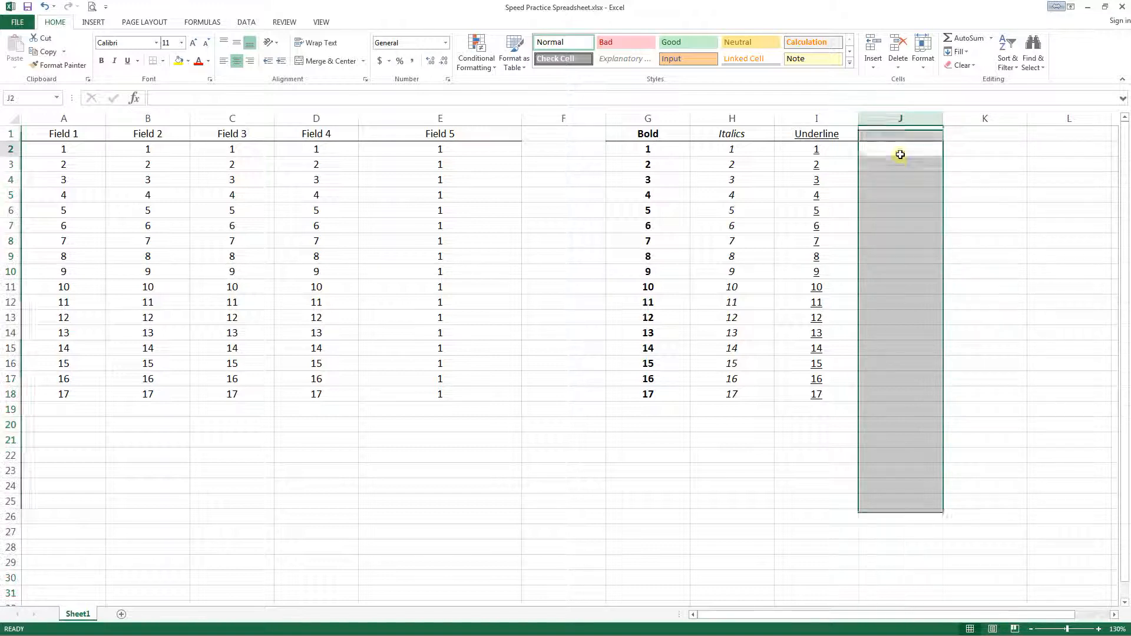
click(895, 152)
click(906, 176)
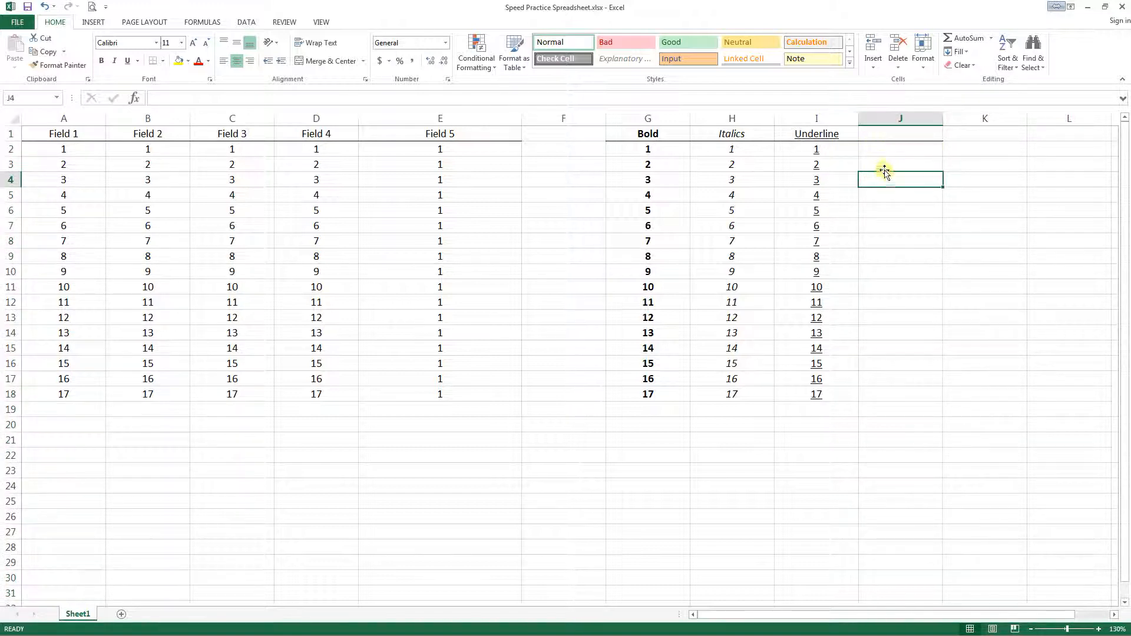
click(891, 134)
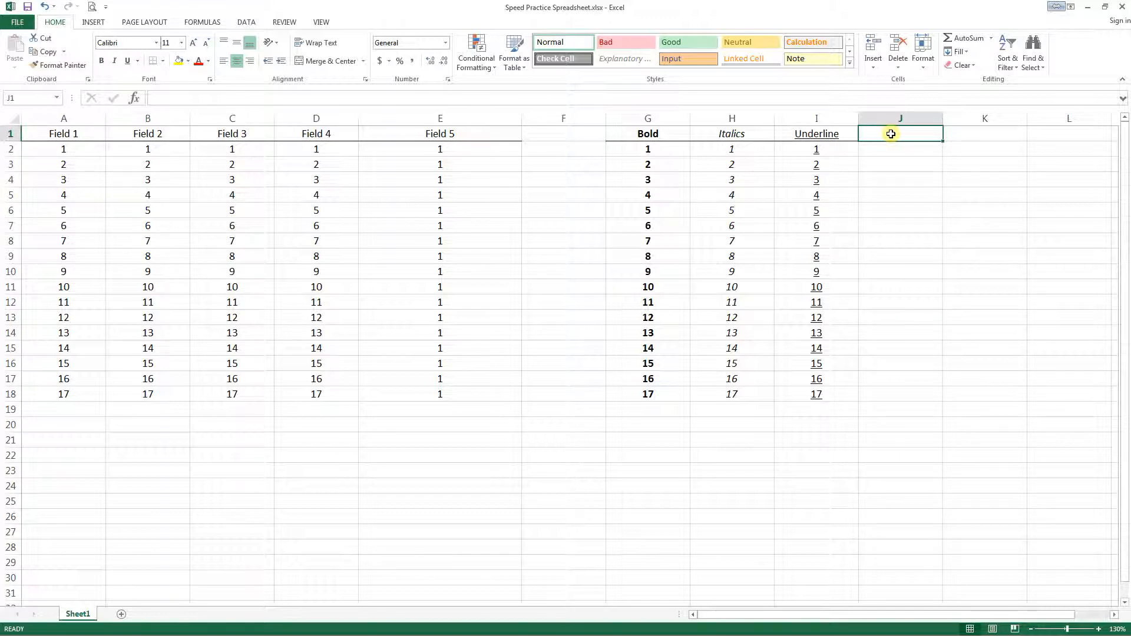
key(shift+Down)
key(shift+Down)
key(shift+Down)
key(shift+Down)
key(shift+Down)
key(shift+Down)
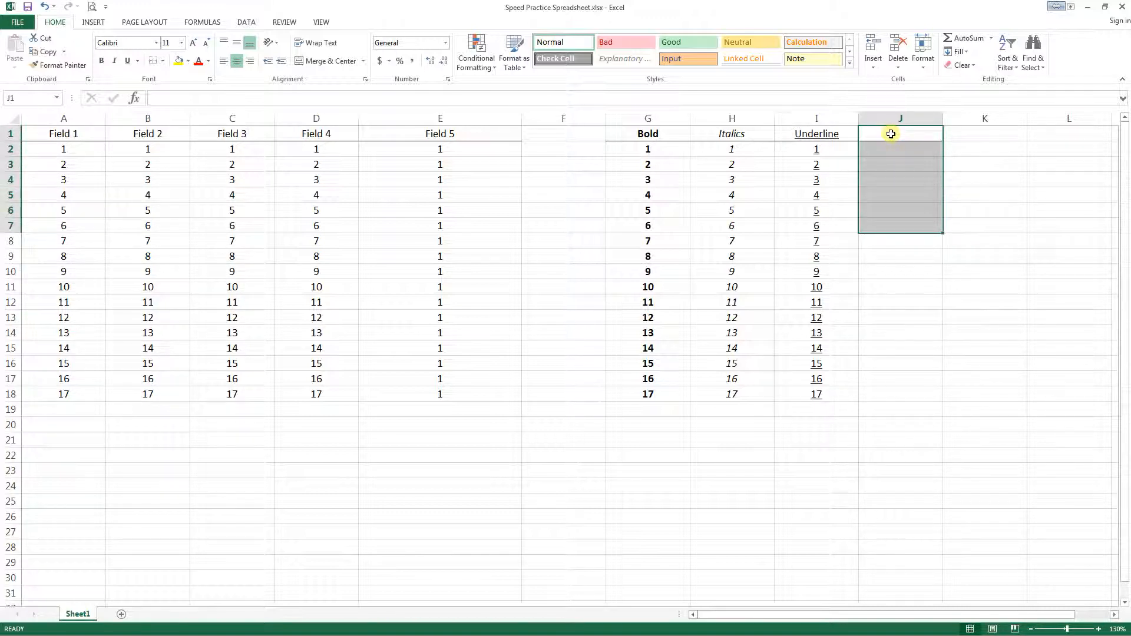
key(Left)
key(Left)
key(Left)
key(Left)
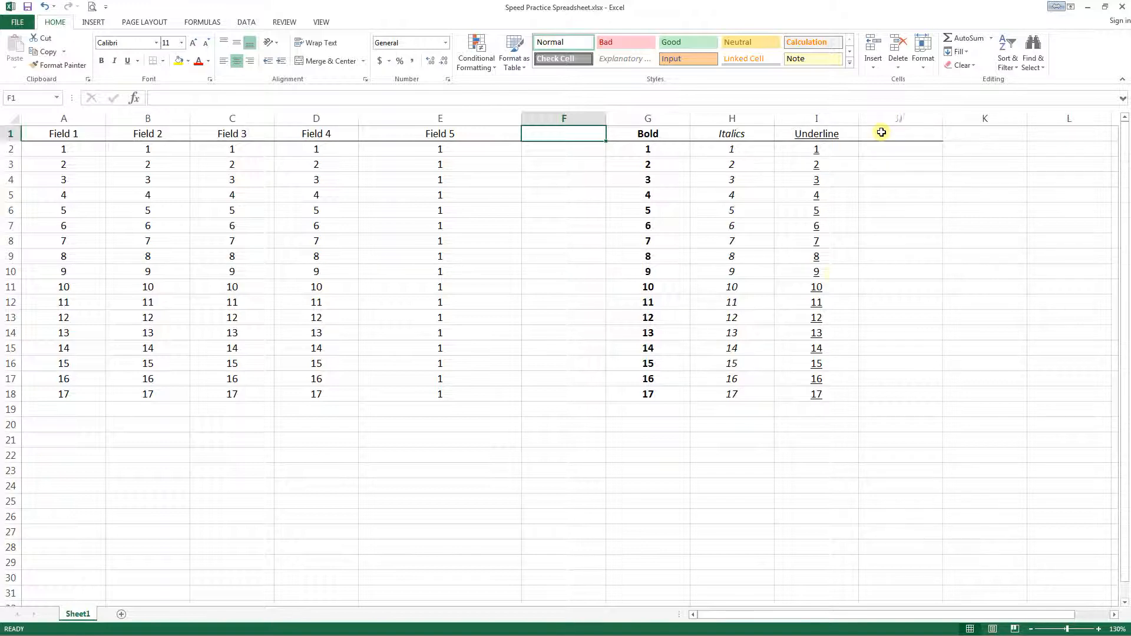
- Jump from cell H15 in the Italics column past the end of the data to the sheet's last row
click(758, 353)
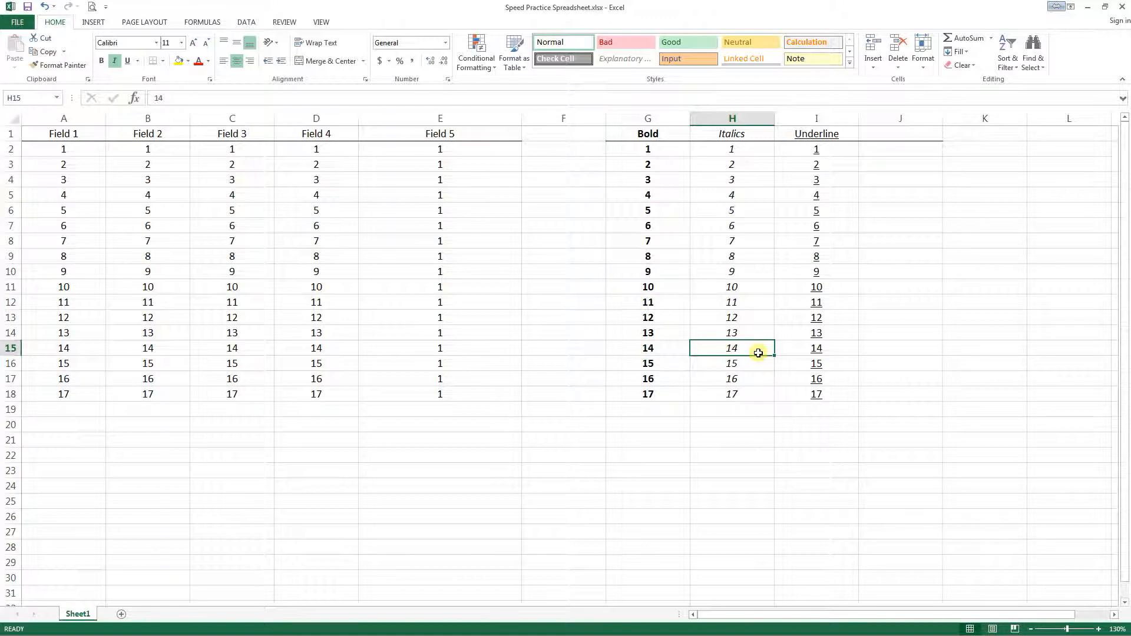
key(ctrl+Down)
key(ctrl+Down)
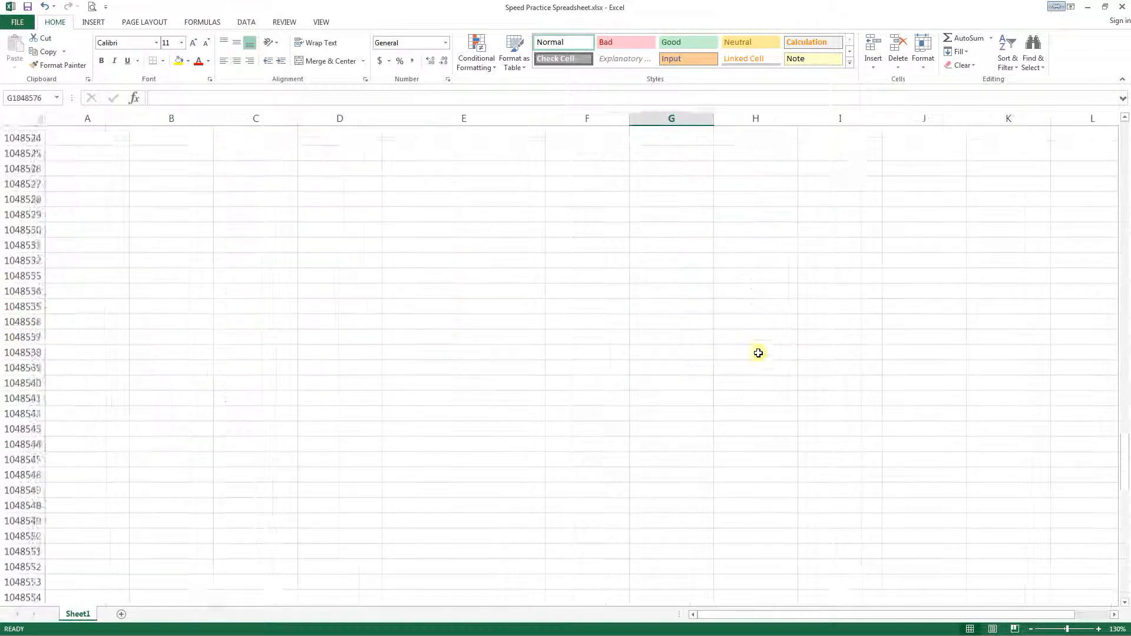
- Enter "Hello" in the last cell of column A, A1048576, and reselect that cell
key(ctrl+Left)
text(Hello)
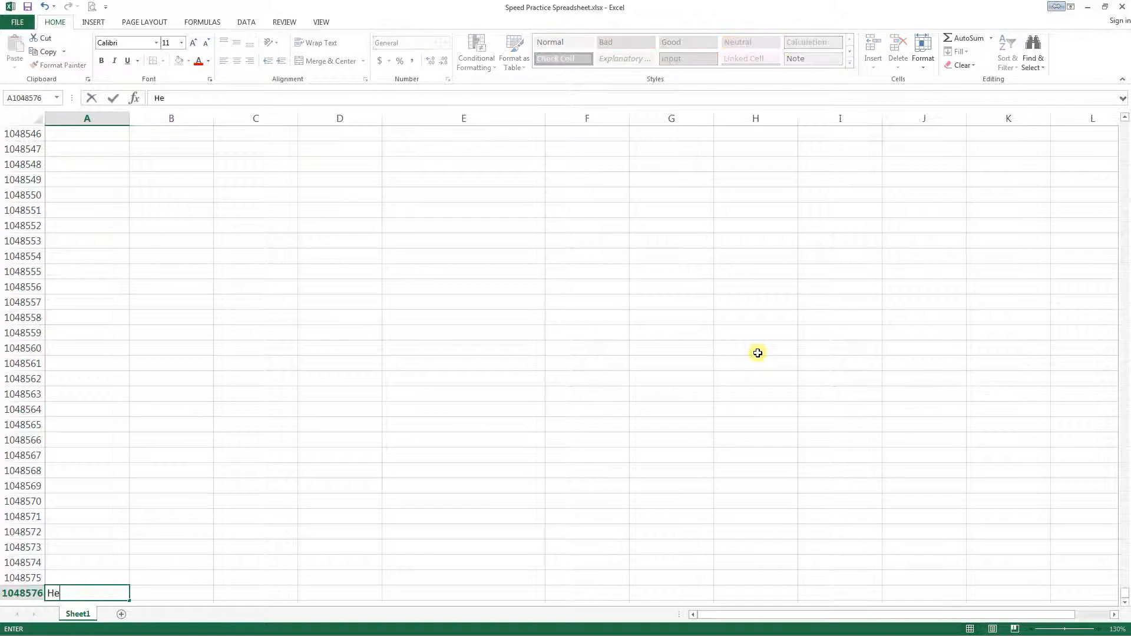
key(Return)
key(Up)
key(Up)
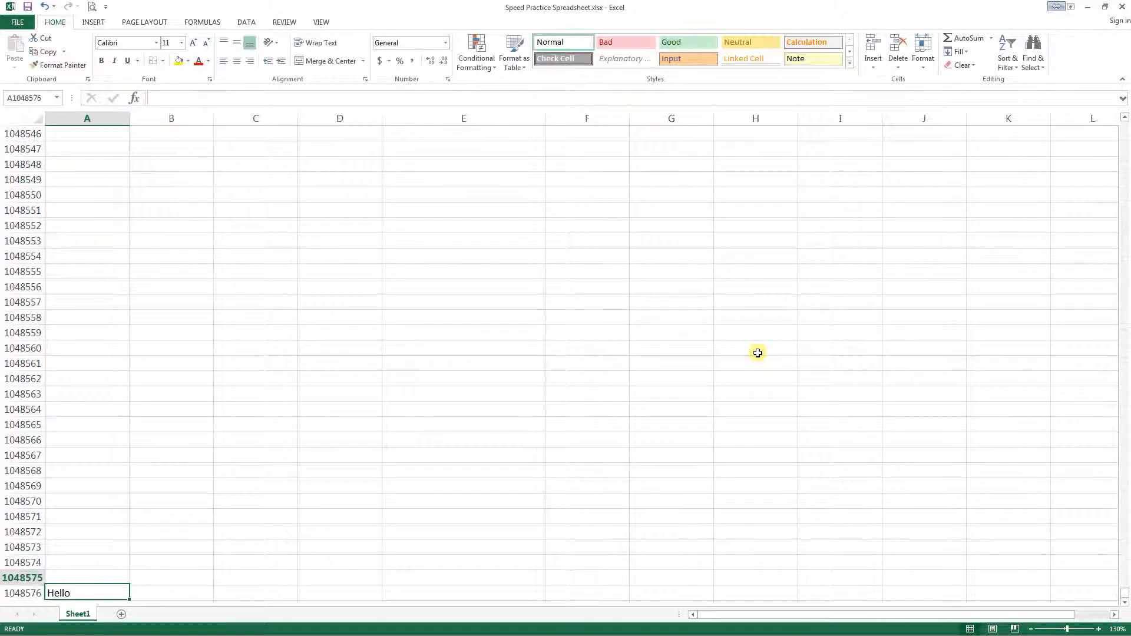
key(Down)
key(Down)
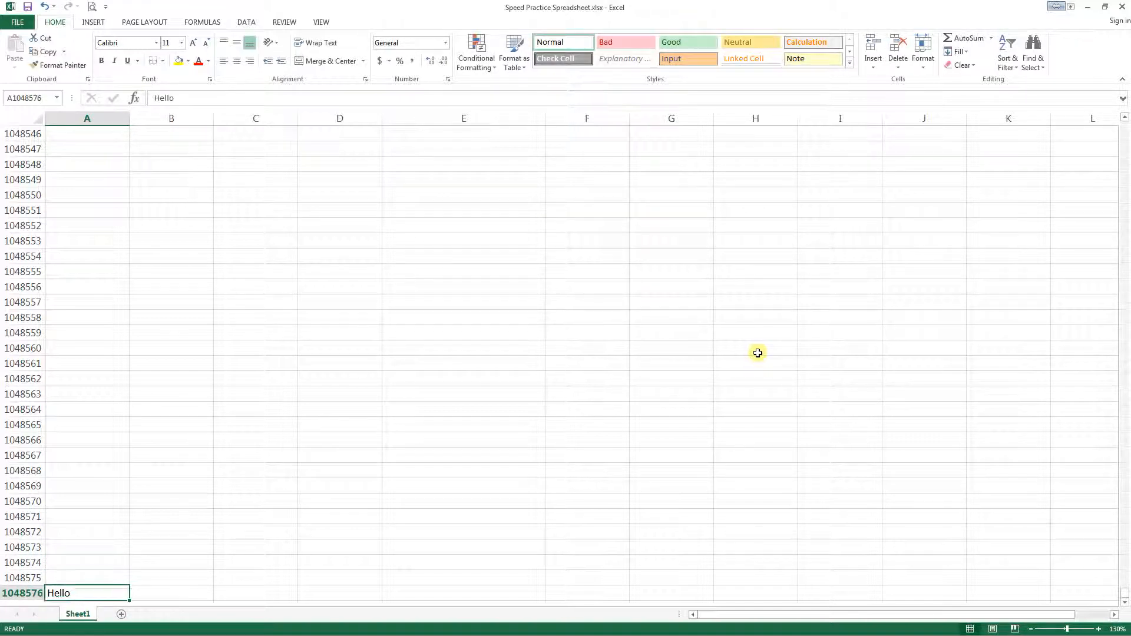
- Return to the beginning of the sheet and move across the fields to cell E4
key(ctrl+Home)
key(Right)
key(Down)
key(Right)
key(Down)
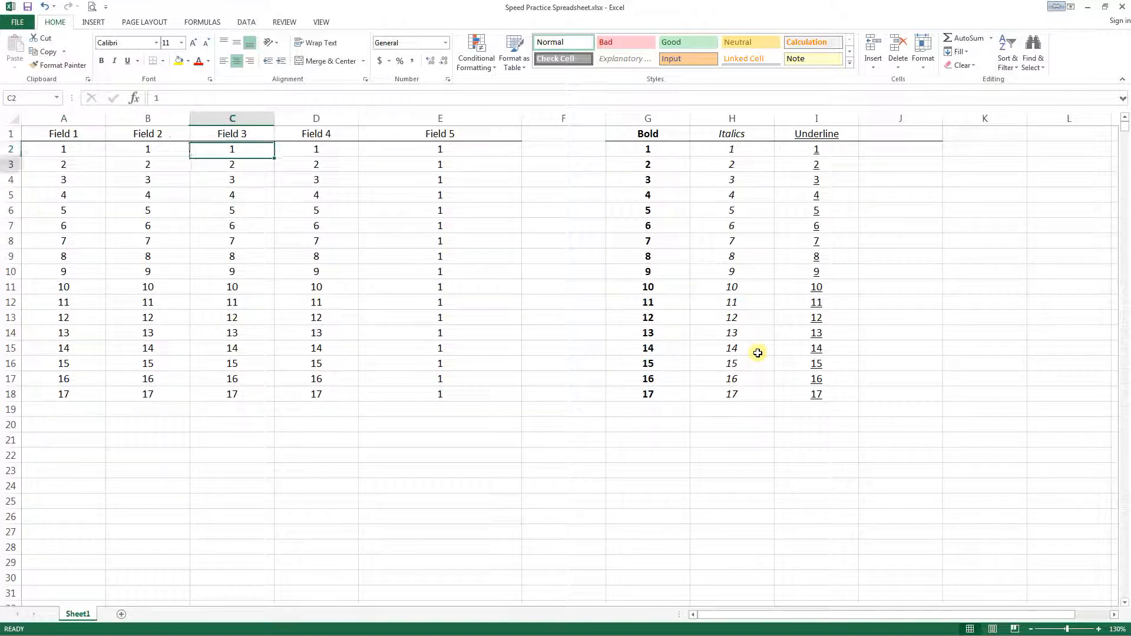
key(Right)
key(Right)
key(Down)
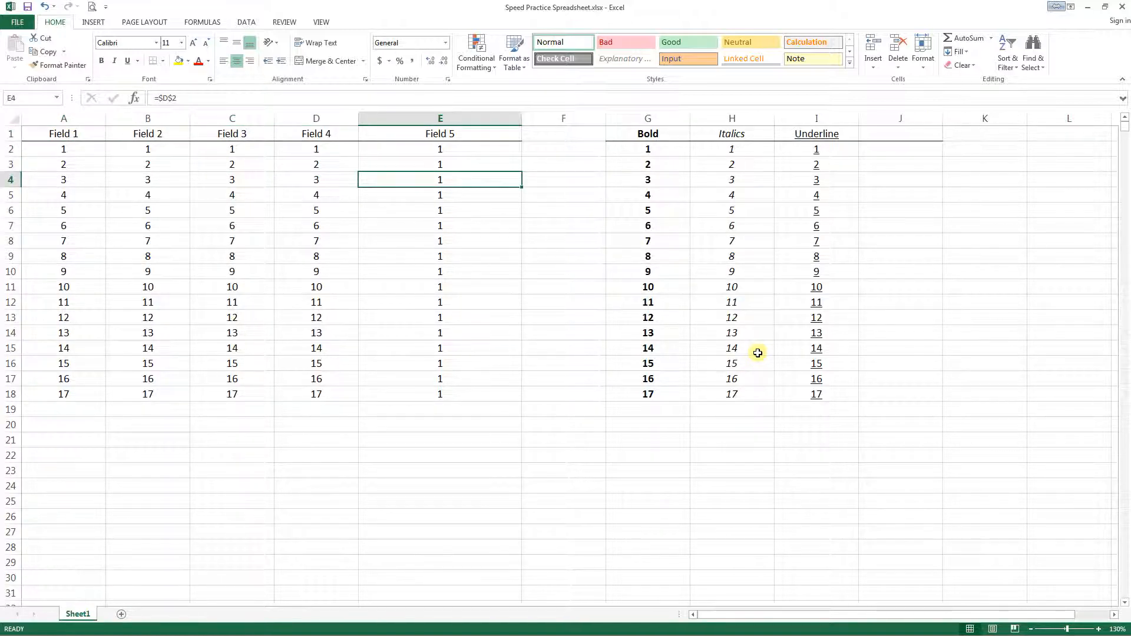
- Search the sheet for "hello" and close the search once its cell is selected
key(ctrl+f)
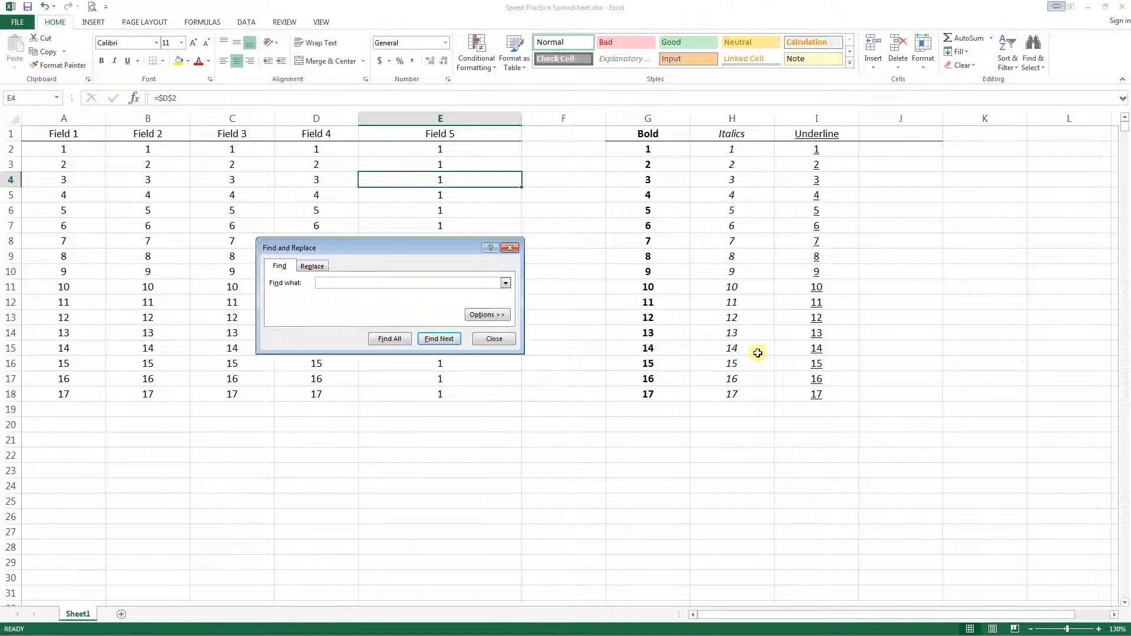
text(hello)
key(Return)
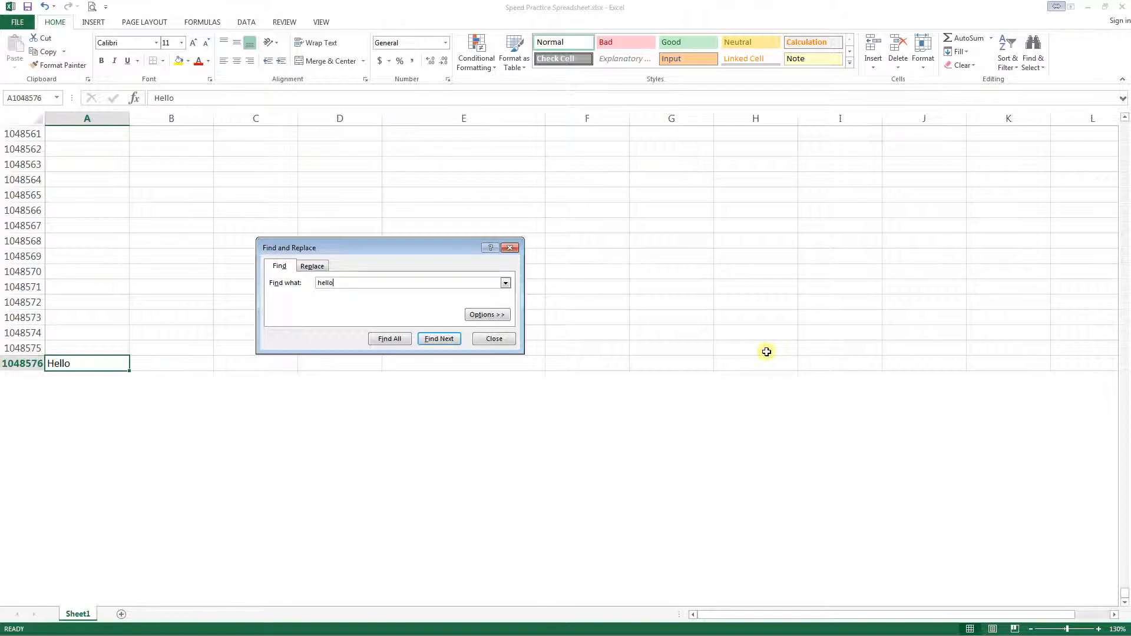
key(Escape)
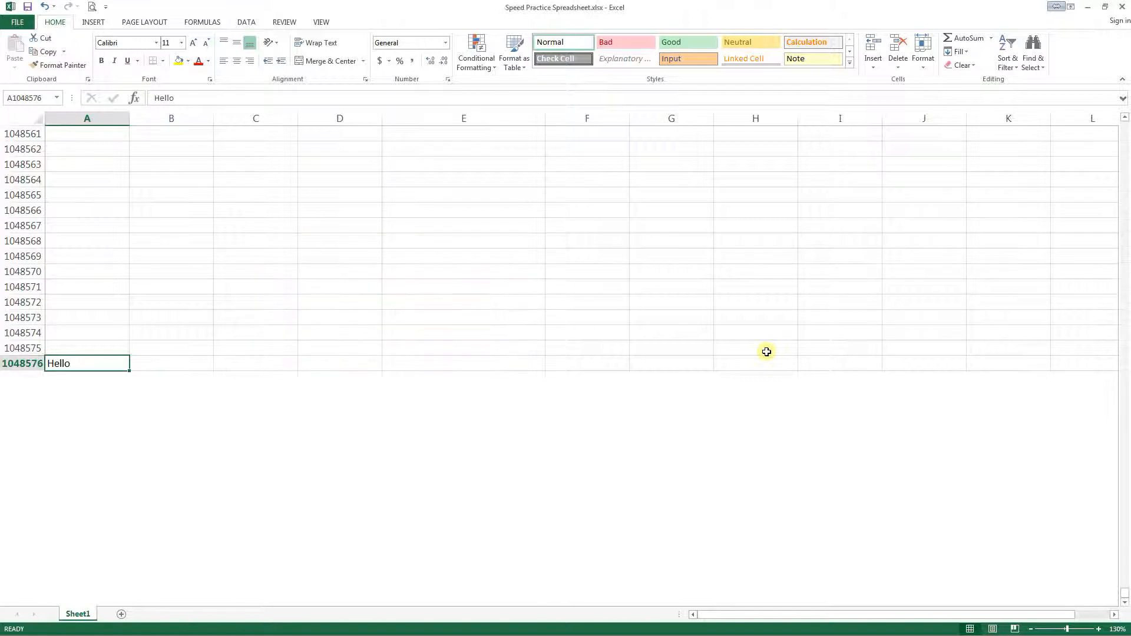
- Jump up column A from the last row into the data and continue to cell A2
key(Up)
key(ctrl+Up)
key(Up)
key(Up)
key(Up)
key(Up)
key(Up)
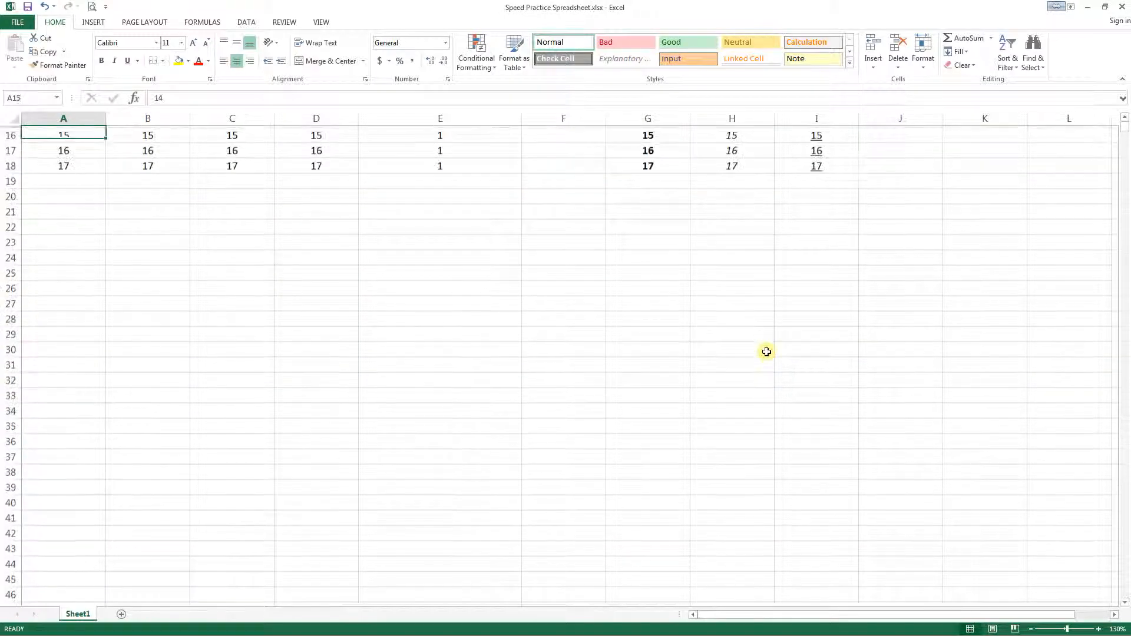
key(Up)
key(Up)
key(Up)
key(Up)
key(Up)
key(Up)
key(Up)
key(Up)
key(Up)
key(Up)
key(Up)
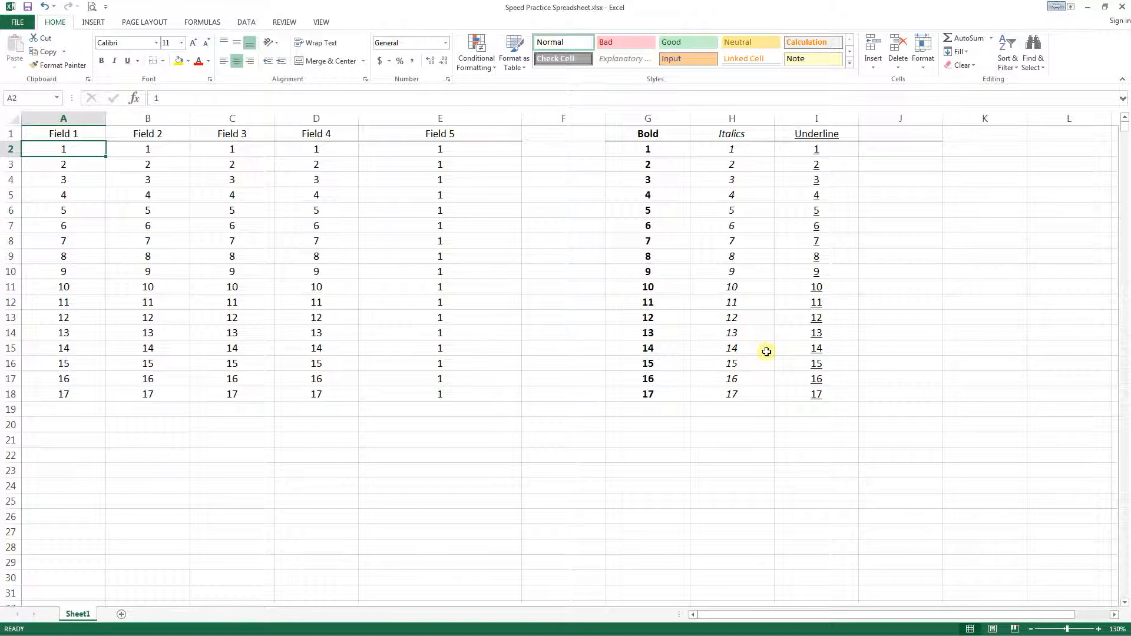
- Replace all occurrences of "hello" with "goodbye" throughout the sheet
key(ctrl+h)
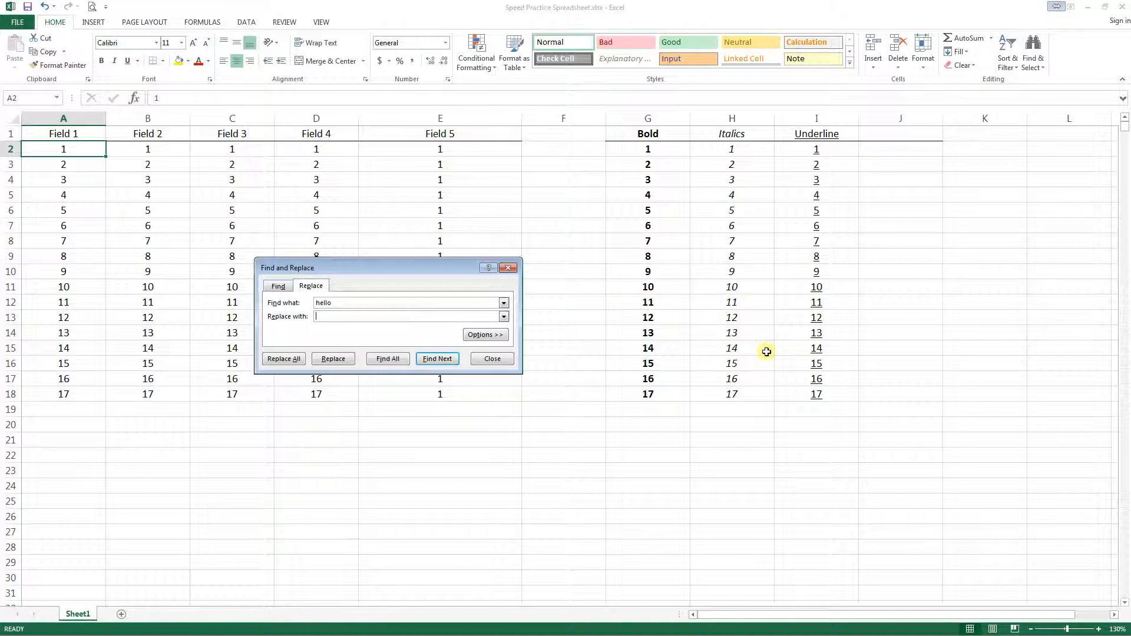
click(322, 302)
double_click(322, 302)
key(BackSpace)
text(hello)
click(340, 315)
text(goodbye)
click(283, 359)
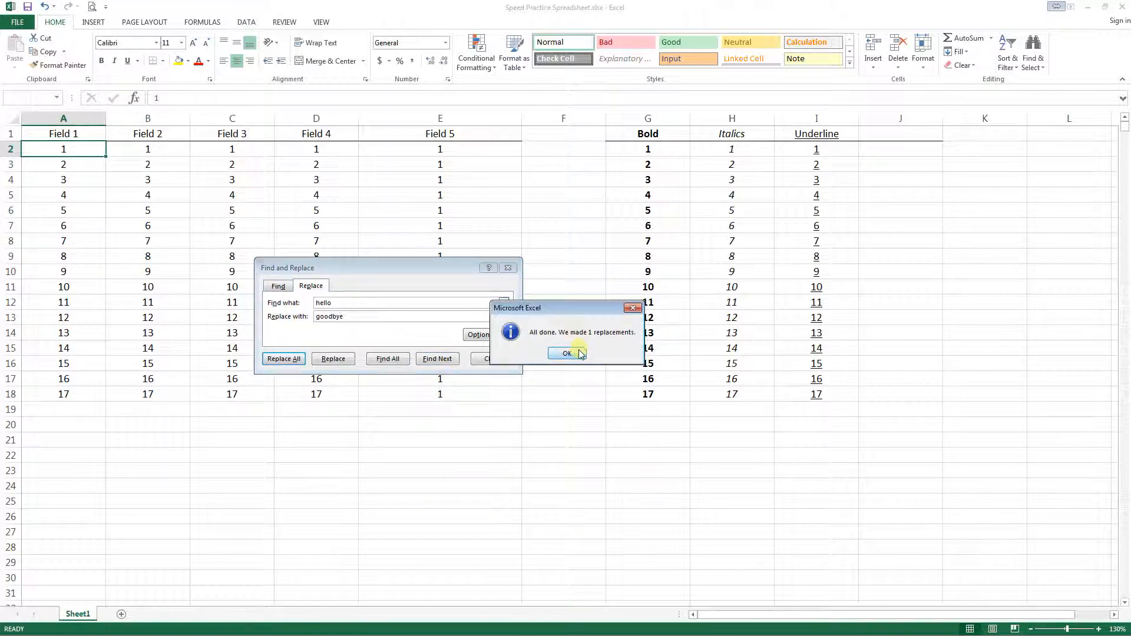
click(566, 353)
click(490, 359)
- Starting from cell C15, go to the last cell of column A, A1048576, and clear its contents
click(217, 348)
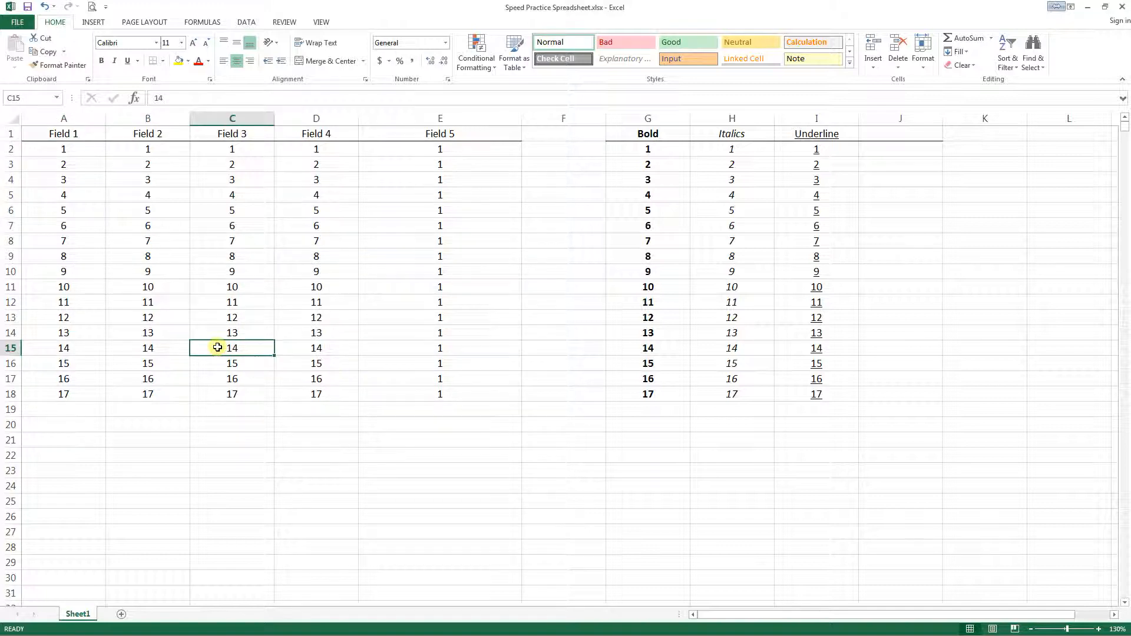
key(ctrl+Left)
key(ctrl+Down)
key(ctrl+Down)
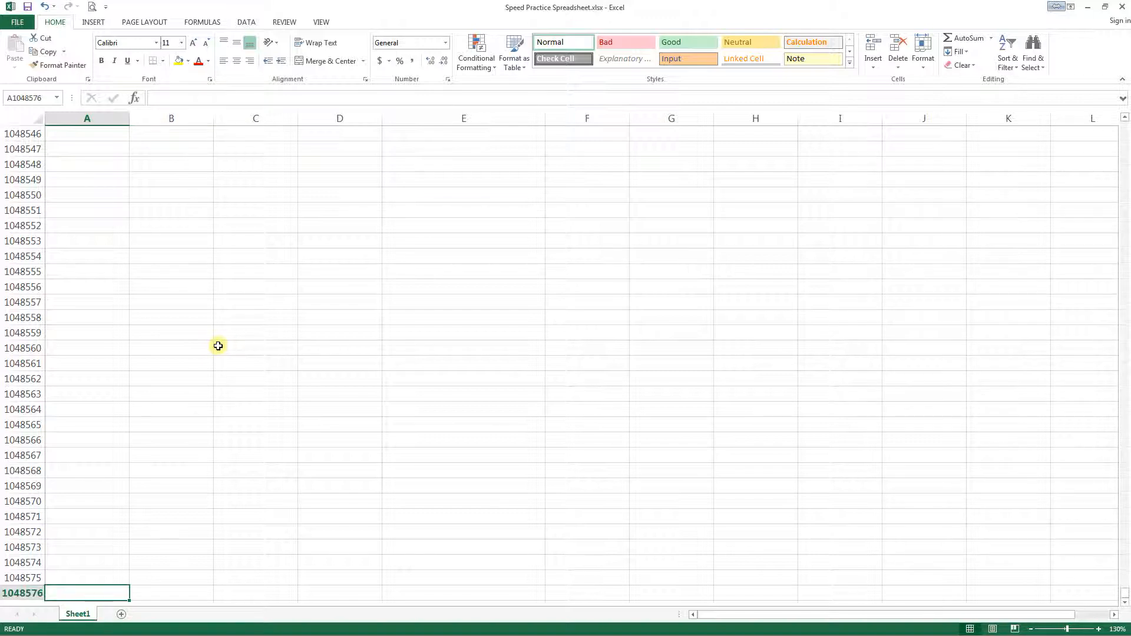
- Return to the top of the sheet, finishing on the Field 1 header in A1
key(ctrl+Home)
key(Down)
key(Down)
key(ctrl+Up)
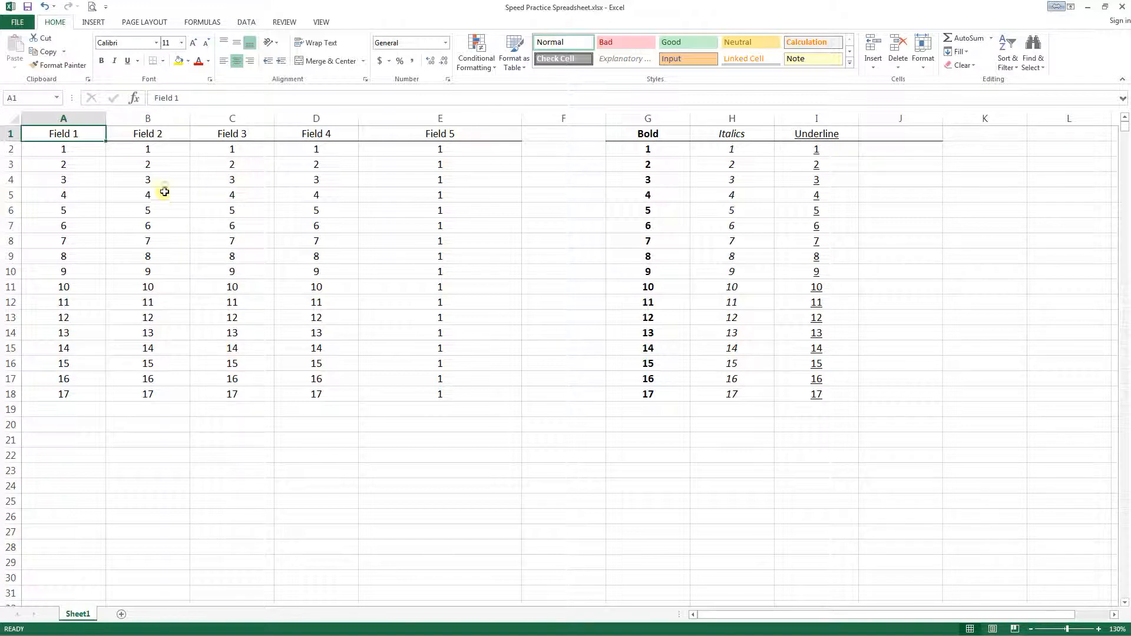
- Replace every 1 in the whole sheet with nothing, starting from cell C7, and undo that replacement
drag(158, 151, 157, 392)
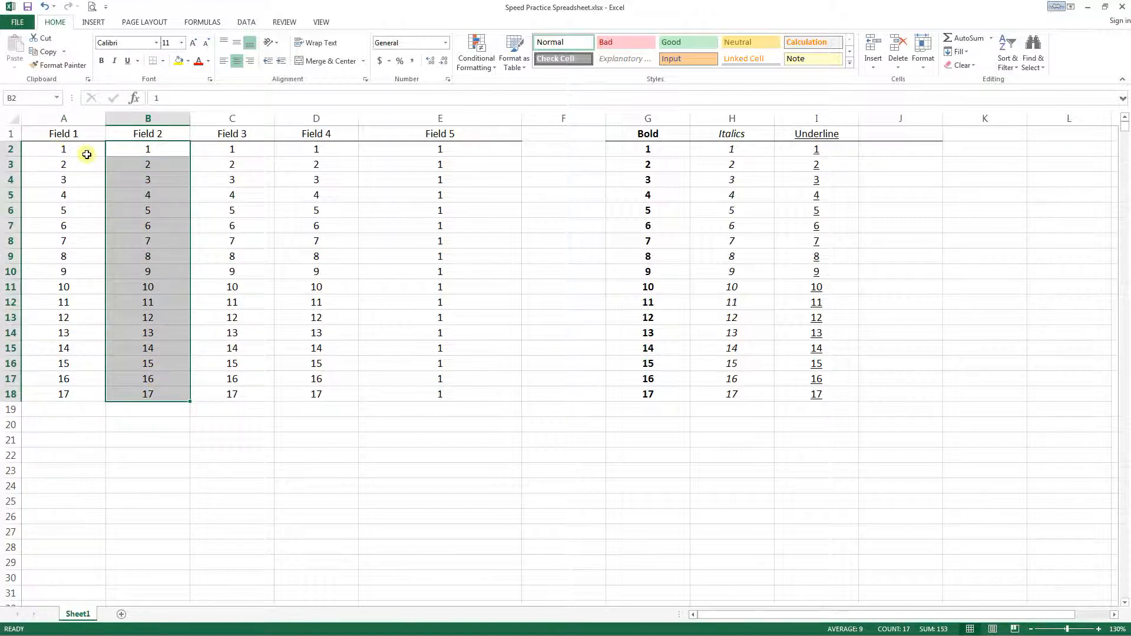
click(198, 228)
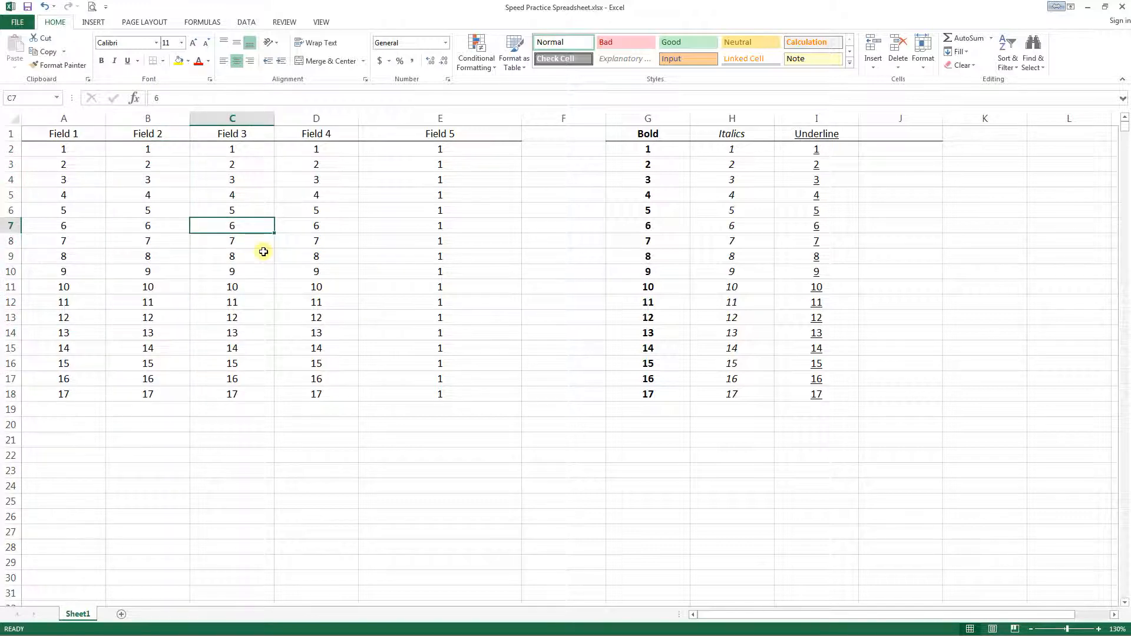
key(ctrl+h)
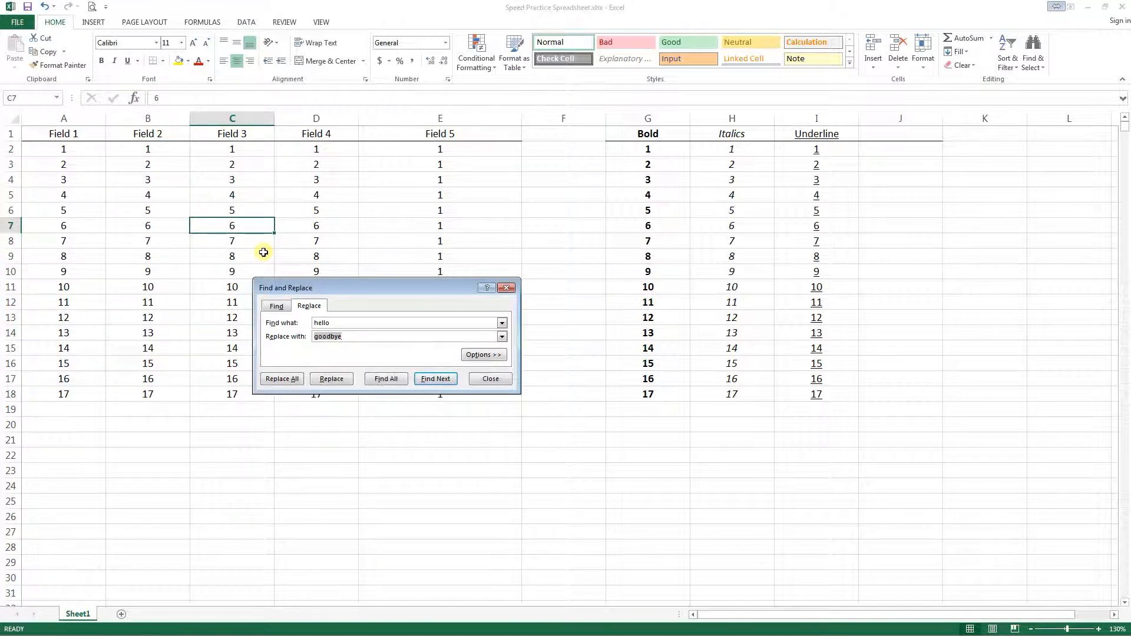
double_click(335, 323)
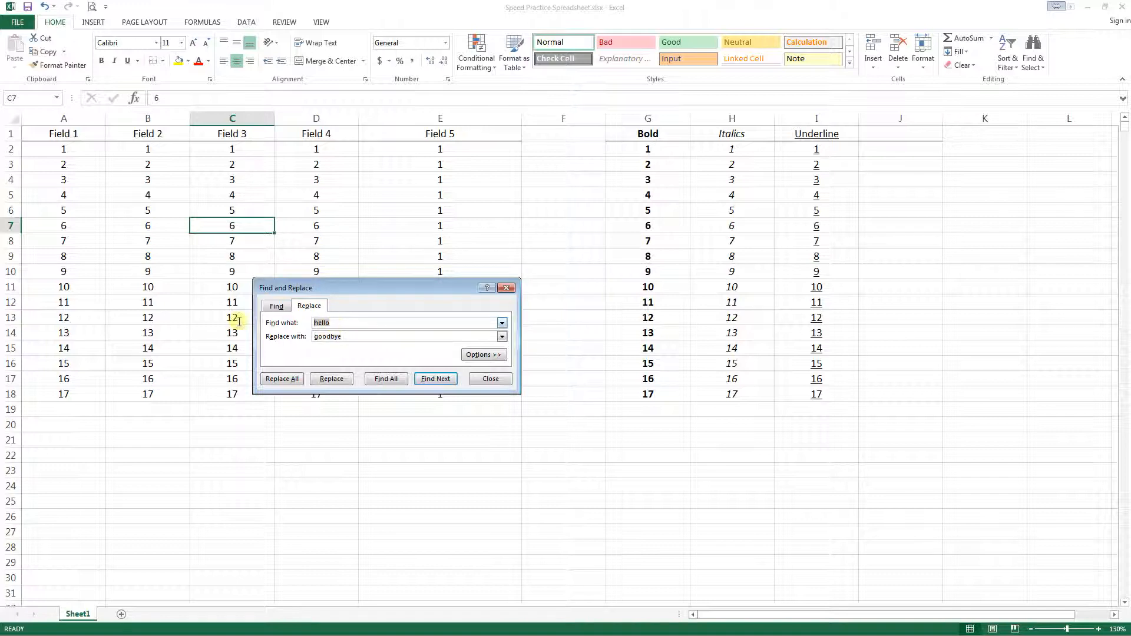
text(1)
double_click(347, 336)
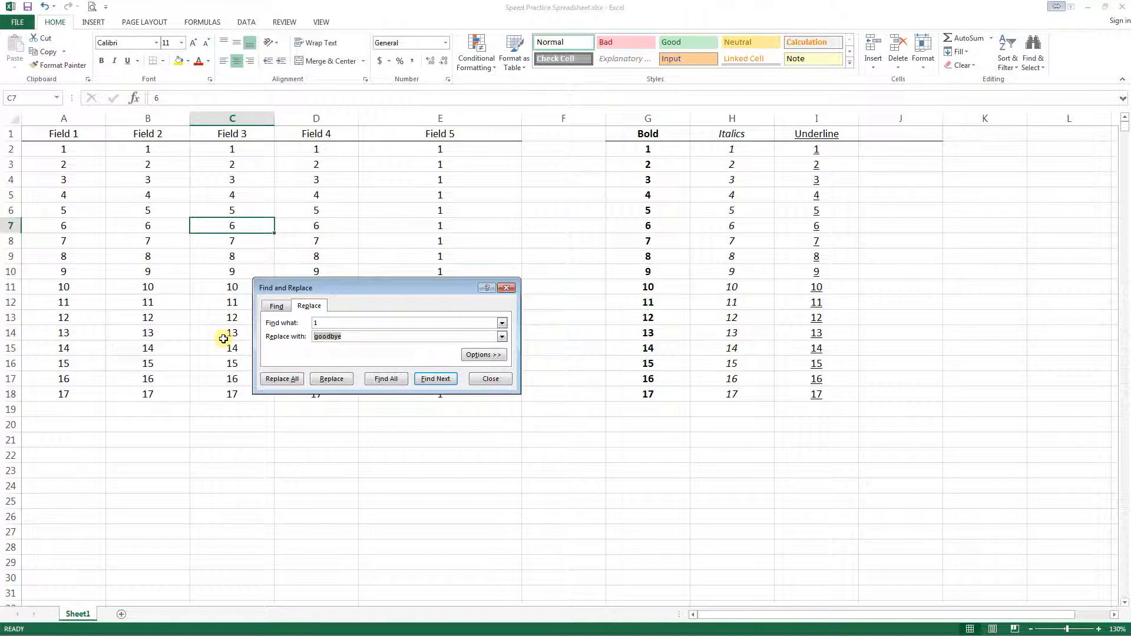
key(BackSpace)
click(279, 380)
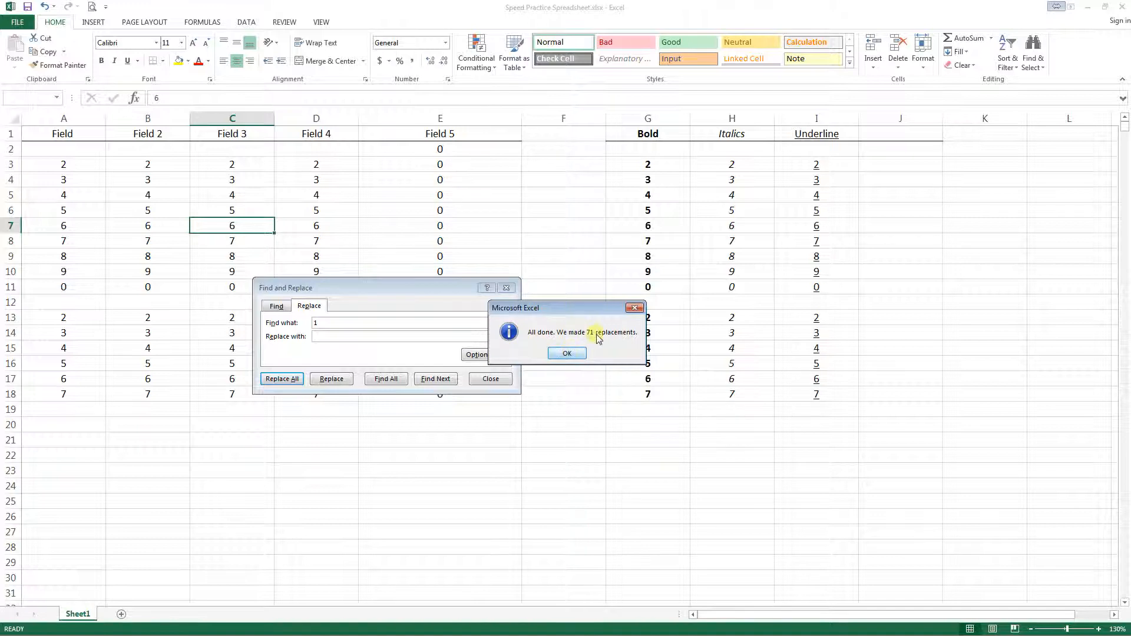
click(568, 353)
click(488, 379)
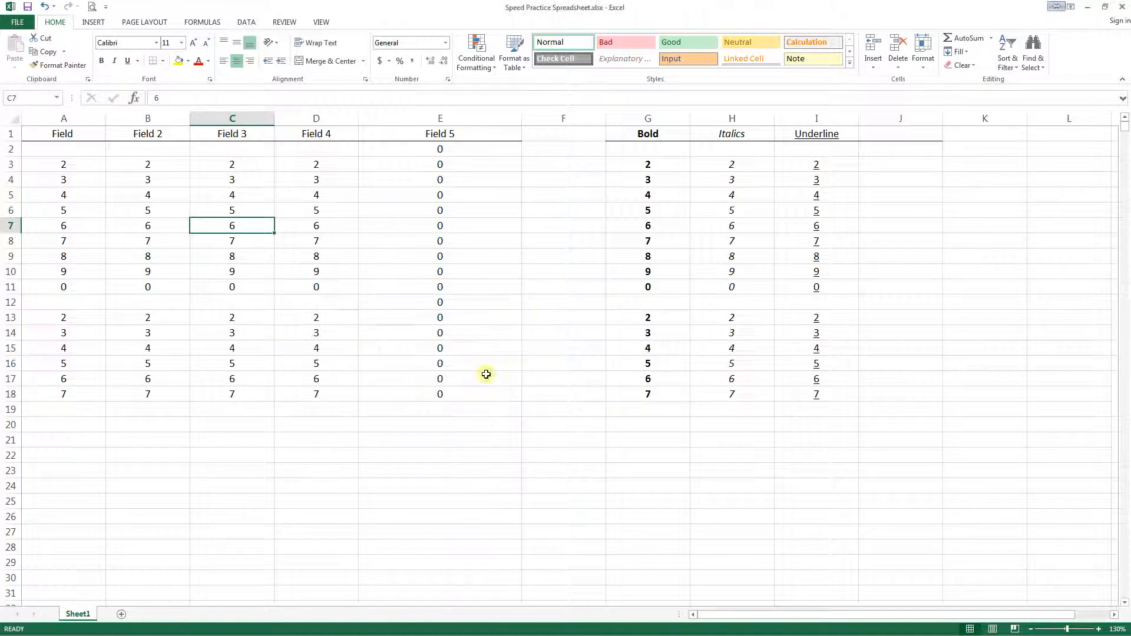
key(ctrl+z)
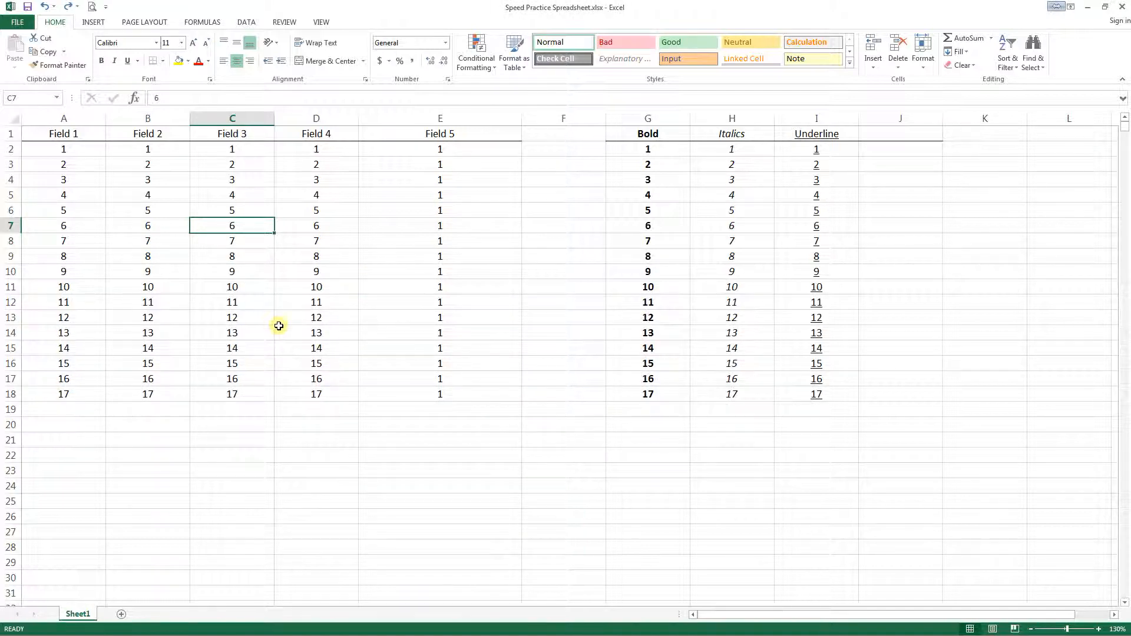
- Replace every 1 with nothing only within the Field 2 values, B2:B18, and select cell A2
click(146, 155)
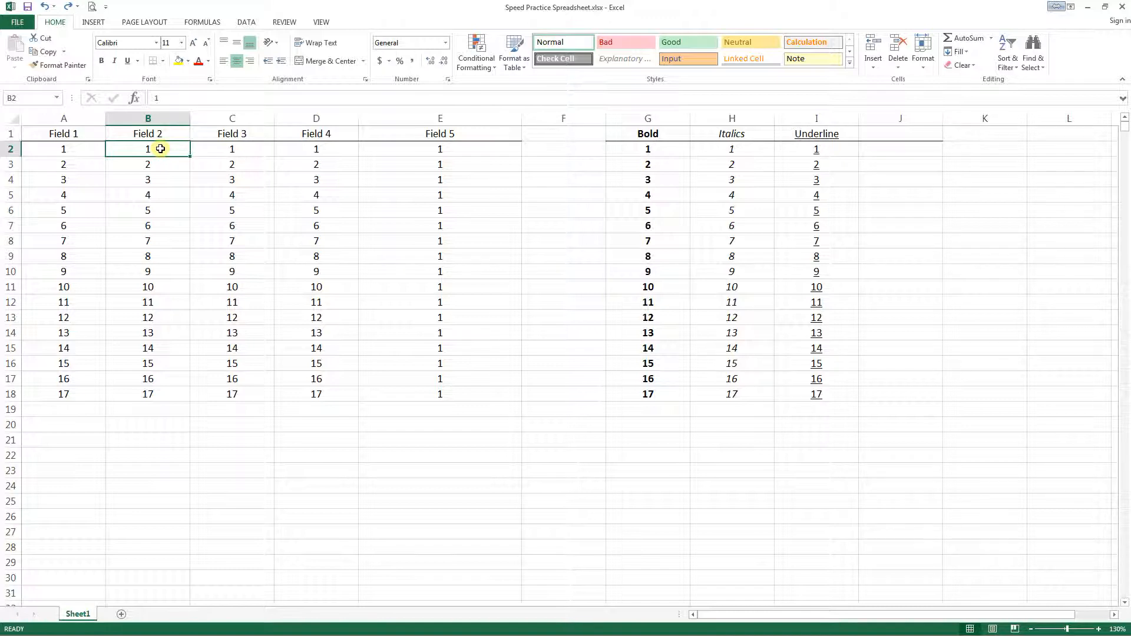
key(ctrl+shift+Down)
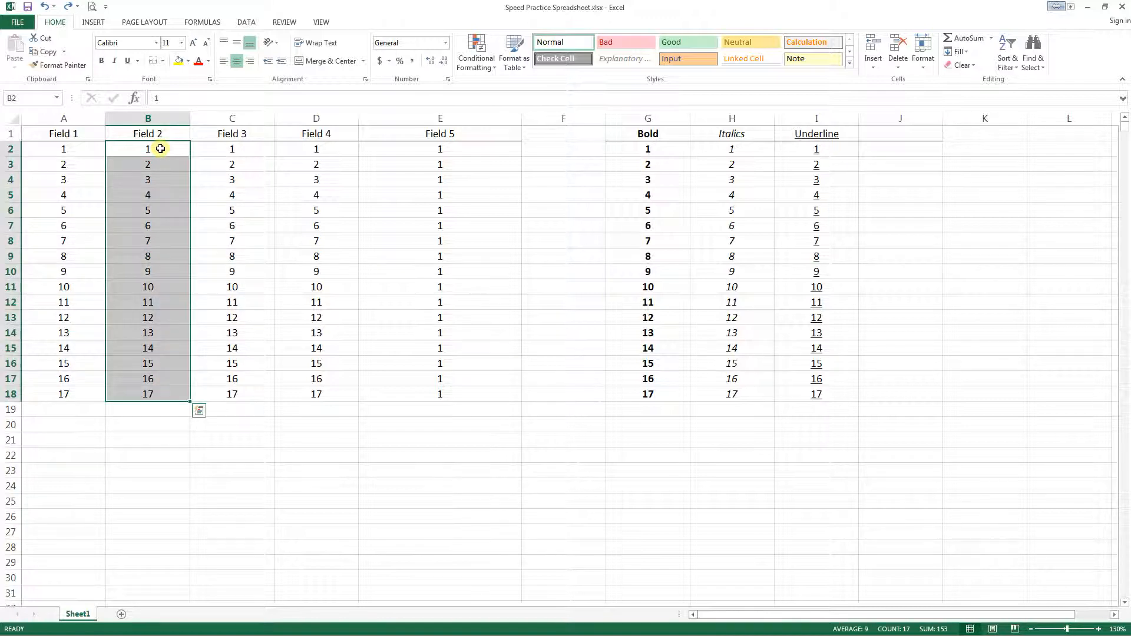
key(ctrl+h)
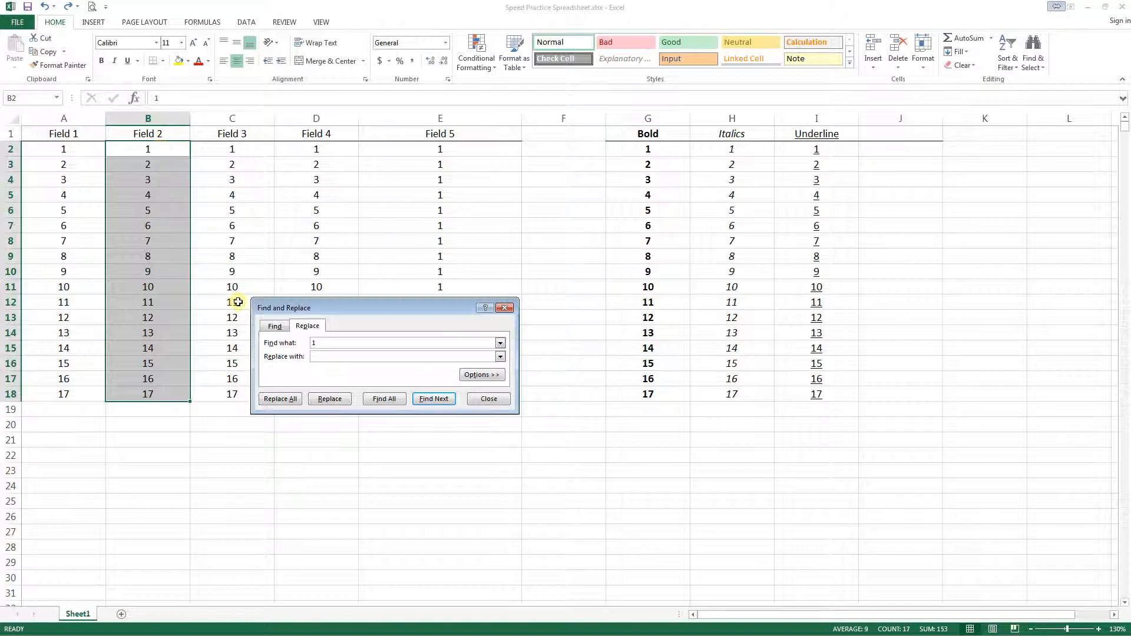
click(281, 399)
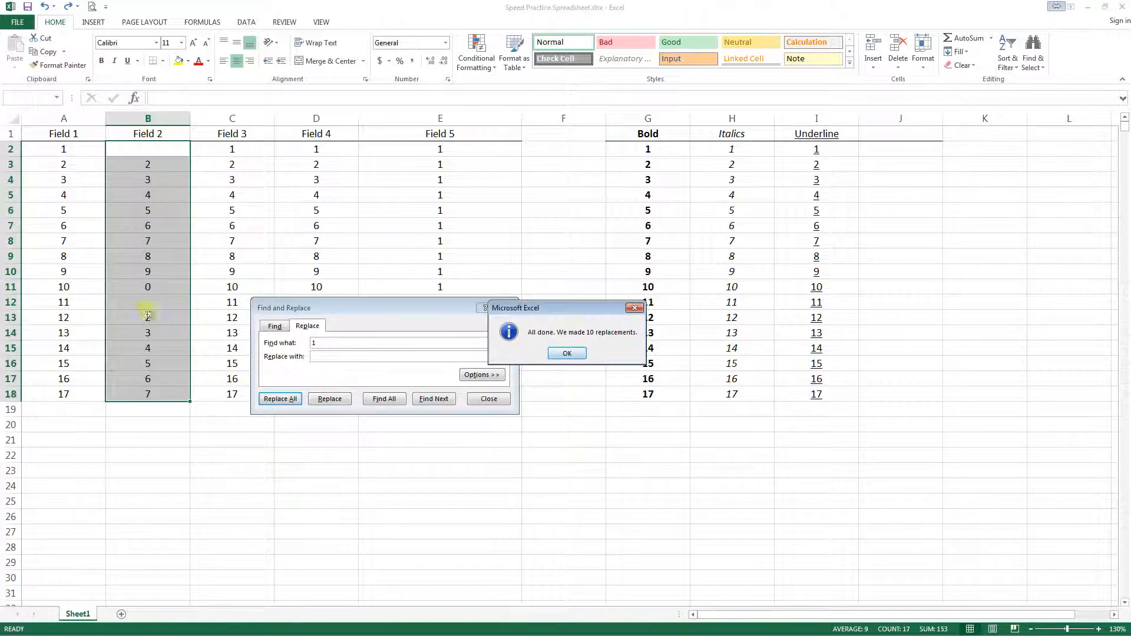
click(567, 354)
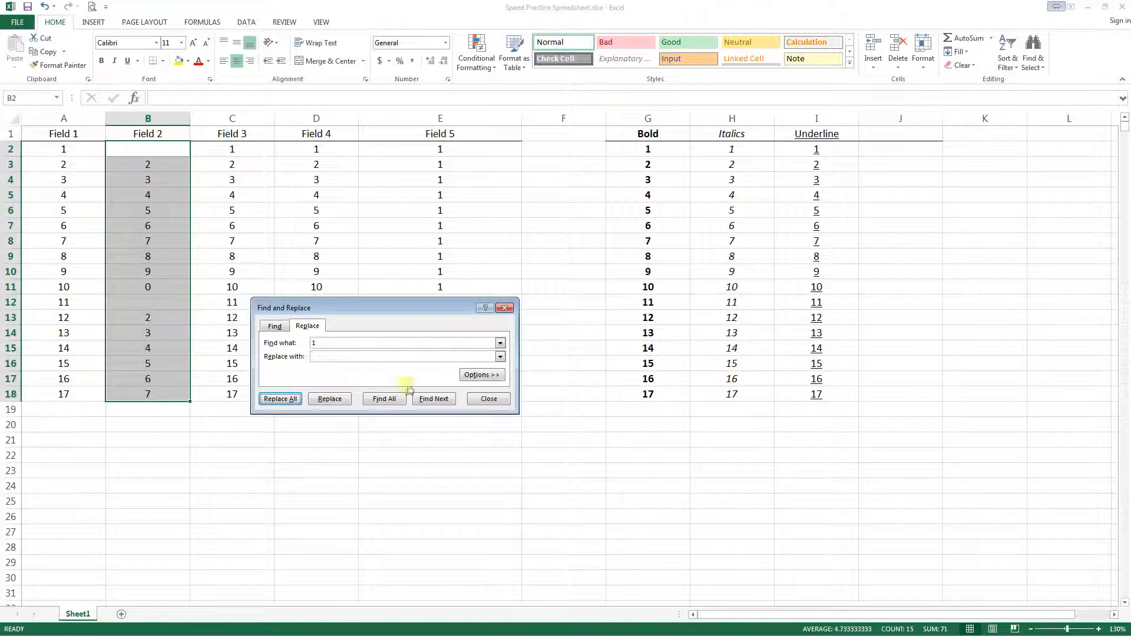
click(489, 399)
click(126, 147)
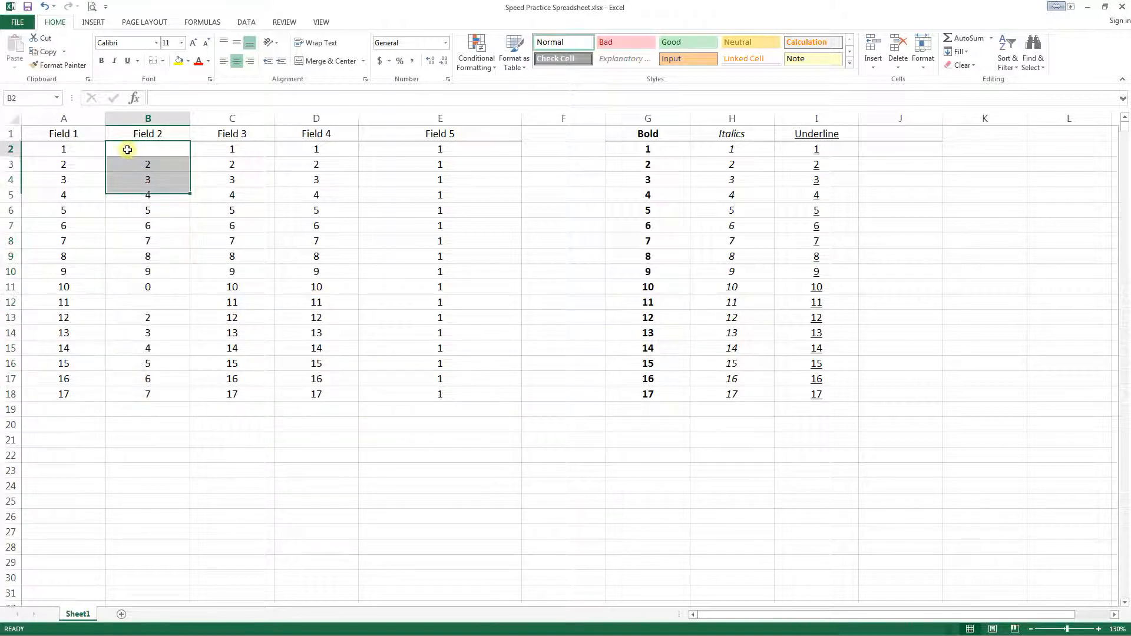
click(71, 150)
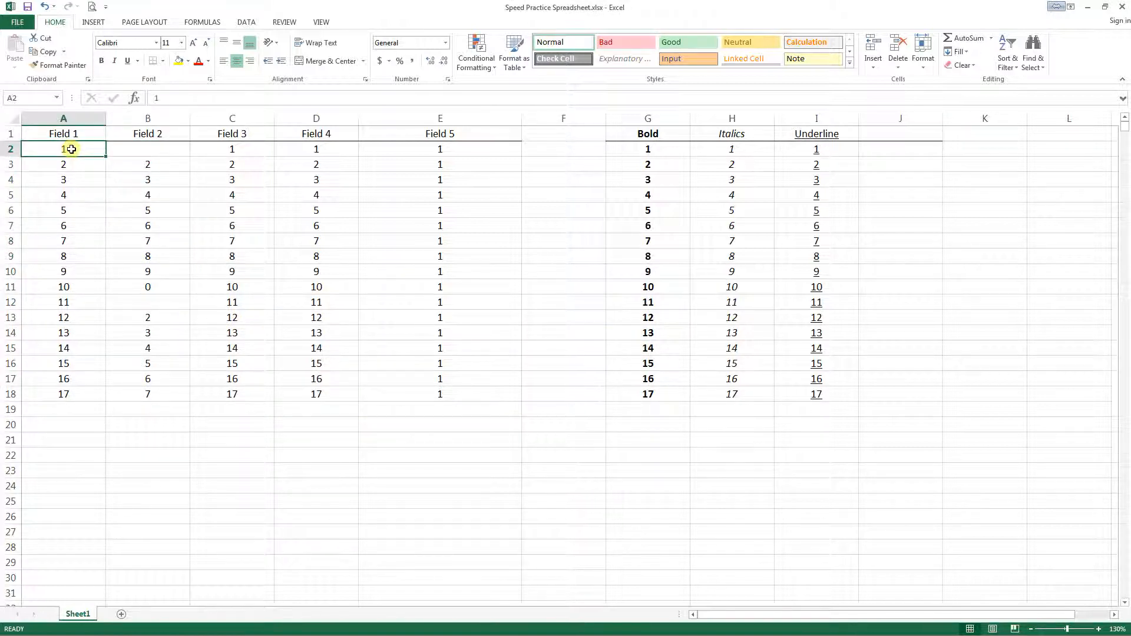